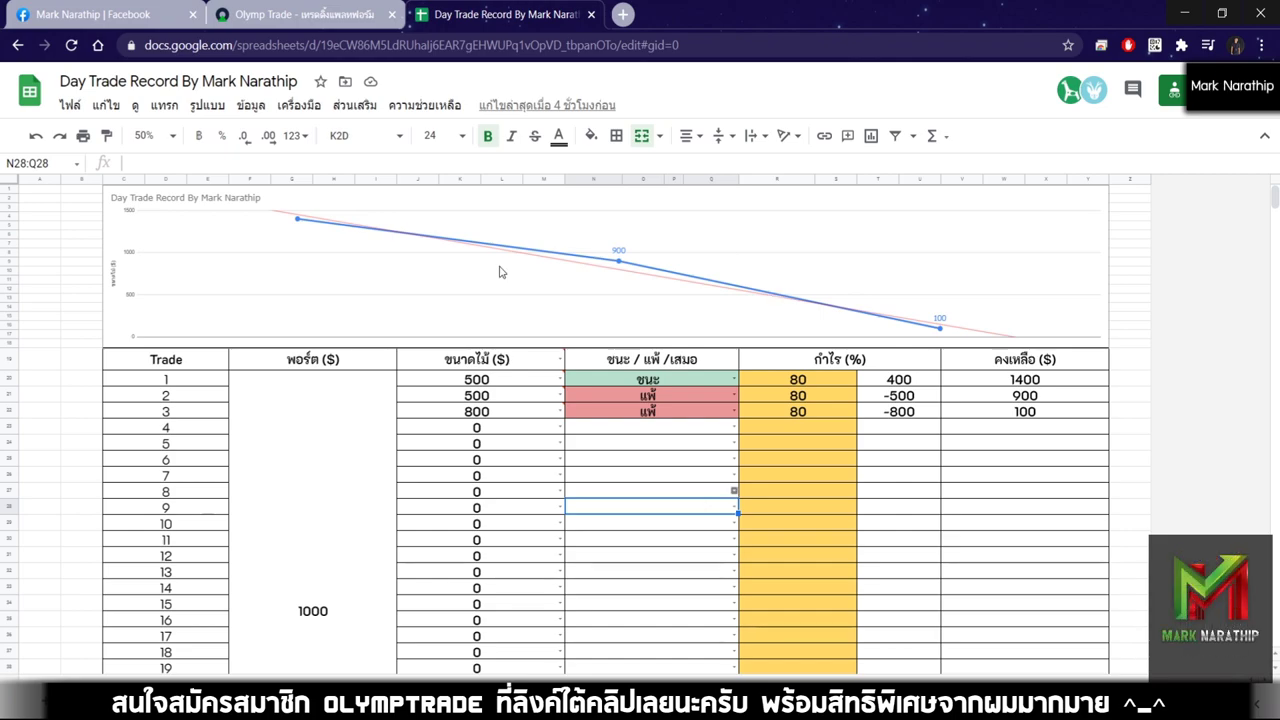
# Step: Examine the trade log, its balance chart and the total profit cell in the totals row
pyautogui.click(680, 462)
pyautogui.scroll(-5, 704, 445)
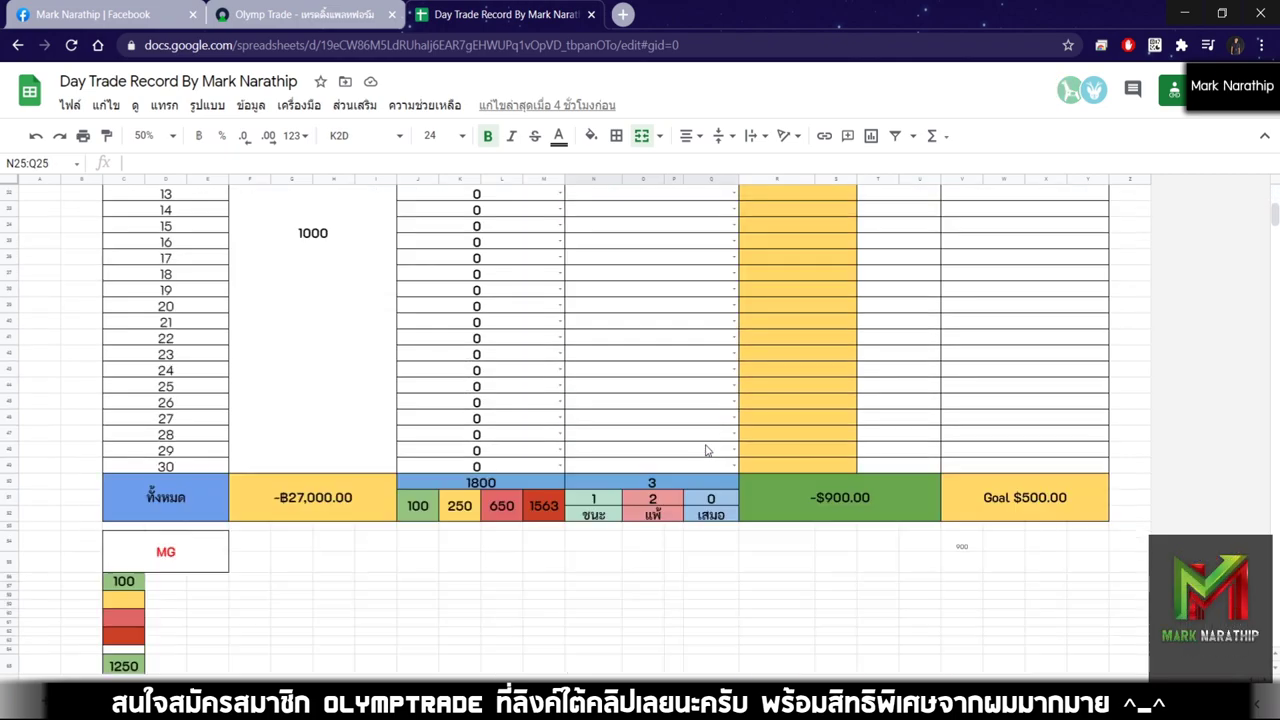
pyautogui.click(820, 436)
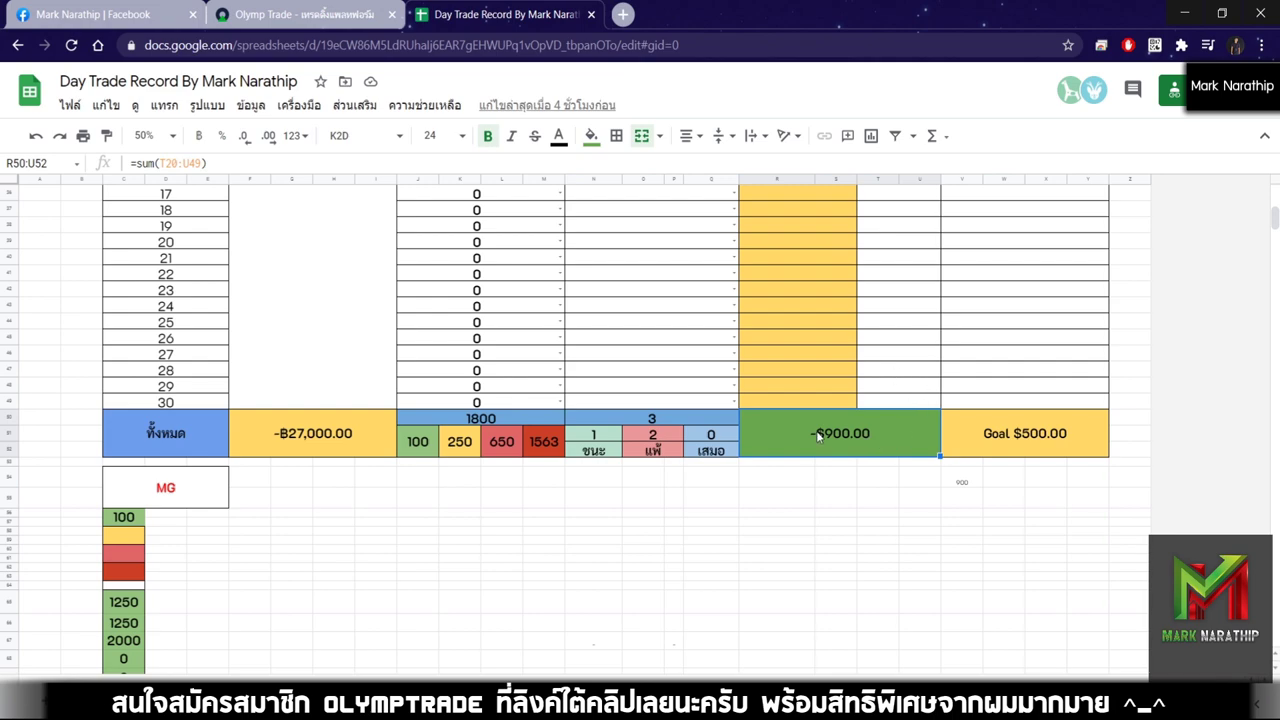
pyautogui.scroll(5, 830, 430)
pyautogui.click(640, 449)
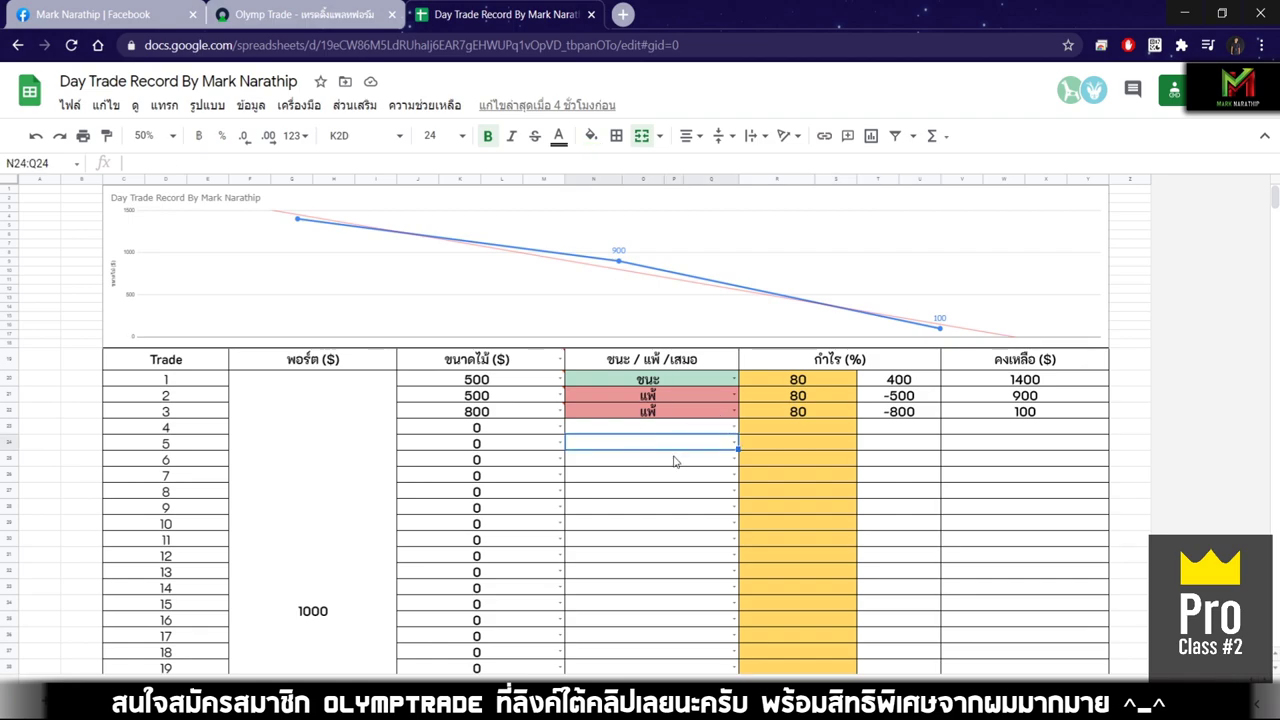
pyautogui.scroll(-5, 674, 461)
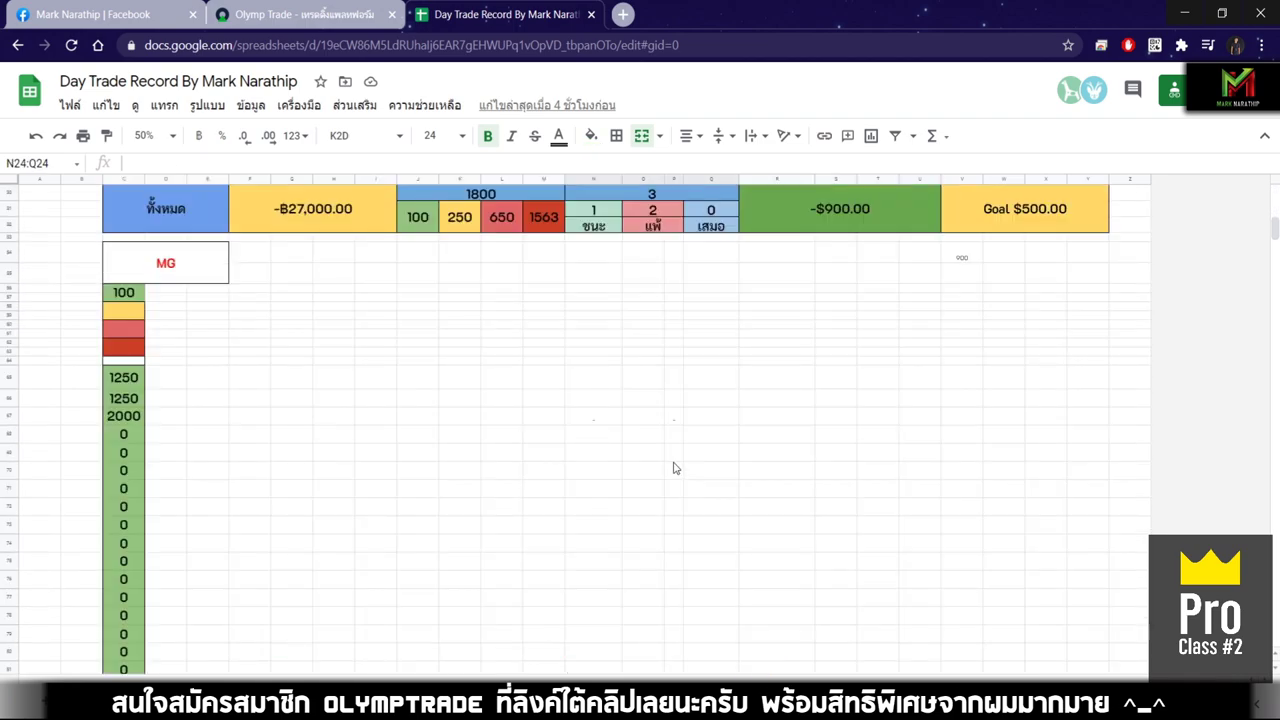
pyautogui.click(795, 326)
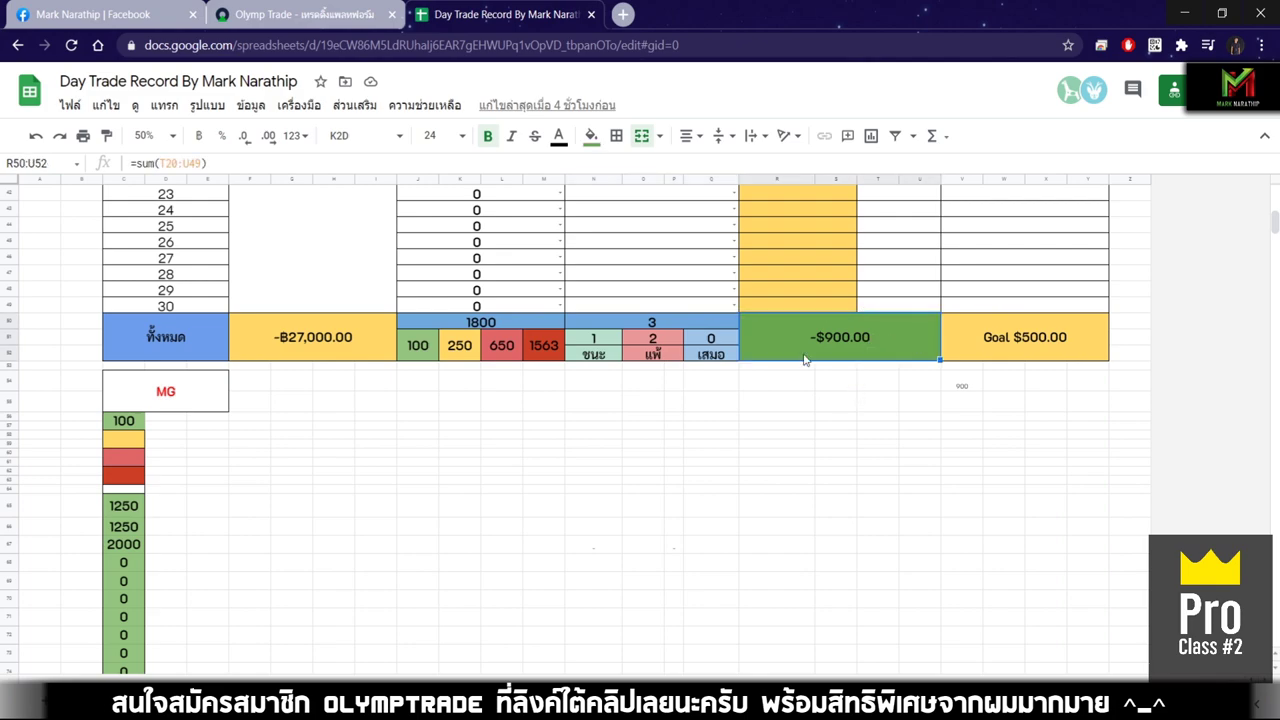
pyautogui.scroll(5, 826, 437)
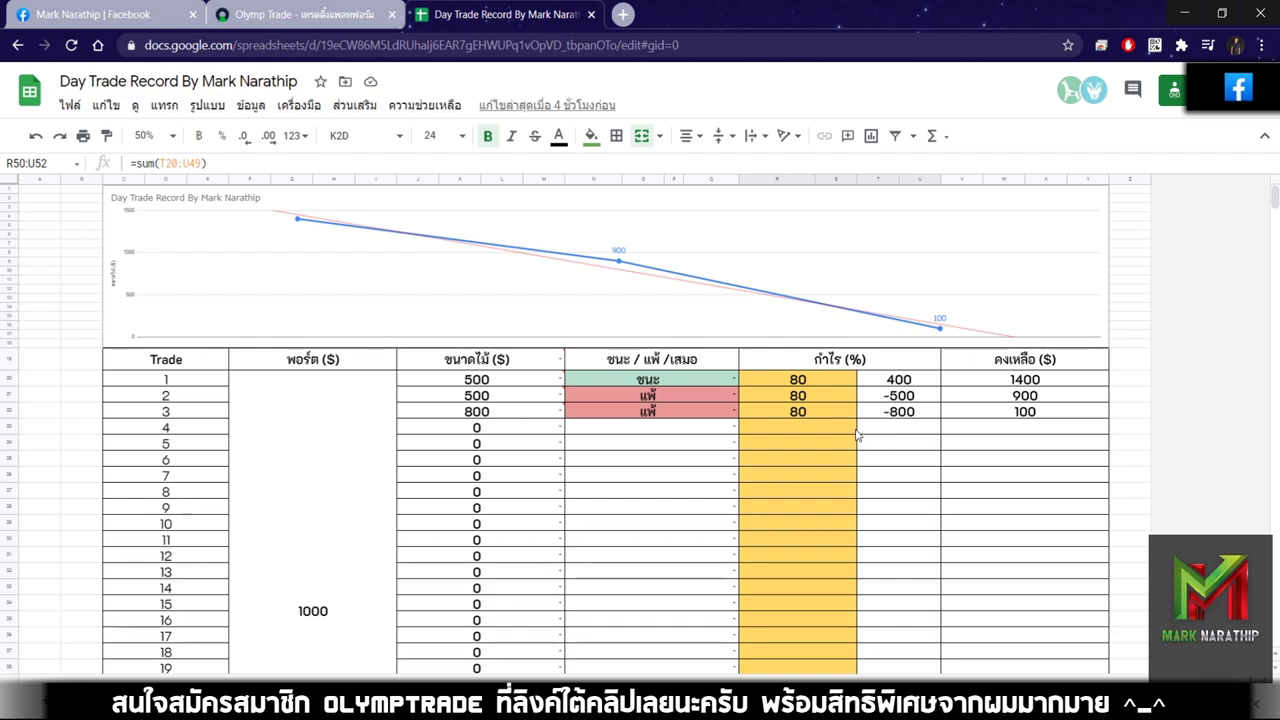
# Step: Switch to Olymp Trade and set the trade amount to $800
pyautogui.click(300, 14)
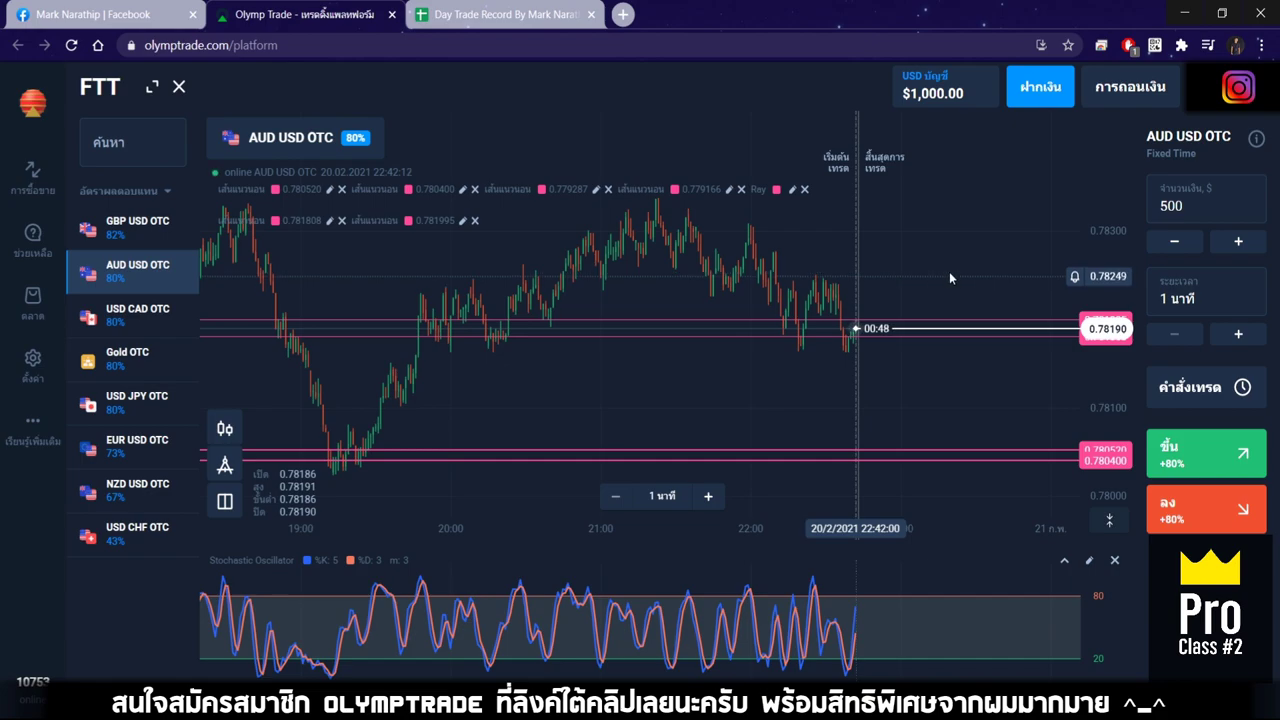
pyautogui.doubleClick(1176, 205)
pyautogui.write('800')
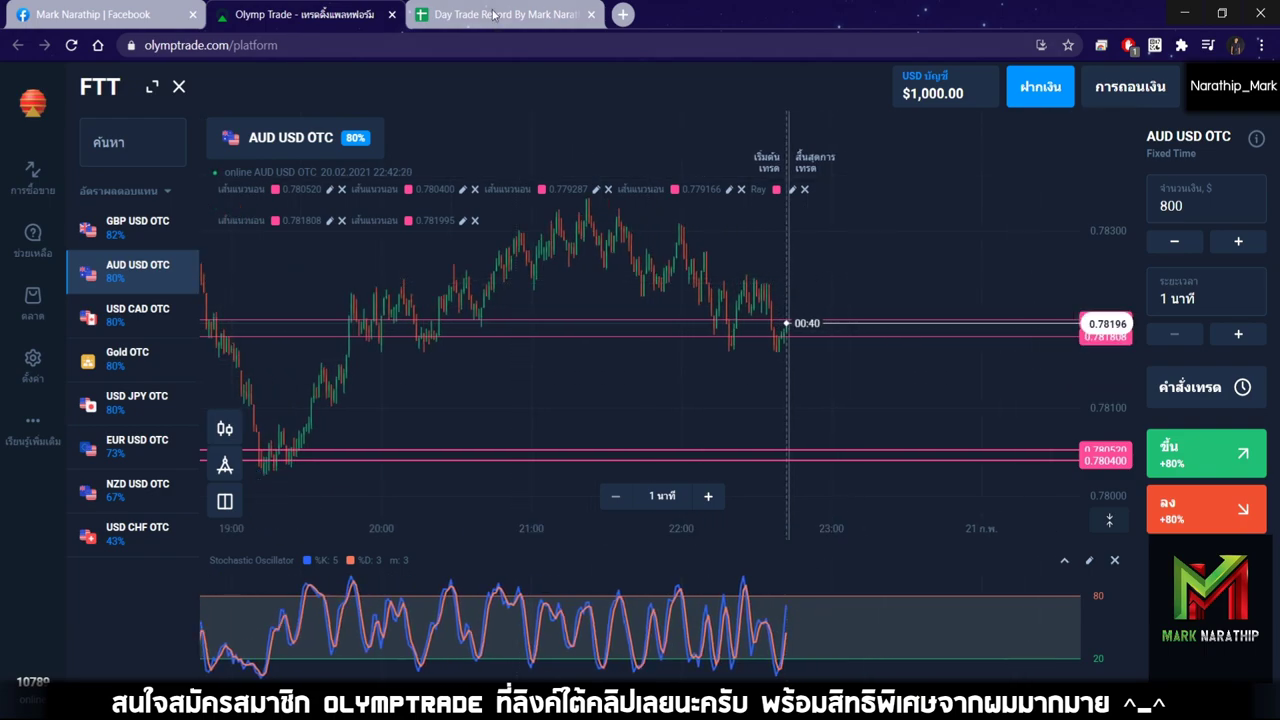
# Step: Switch to the Day Trade Record spreadsheet and check the trade log
pyautogui.click(505, 14)
pyautogui.click(583, 479)
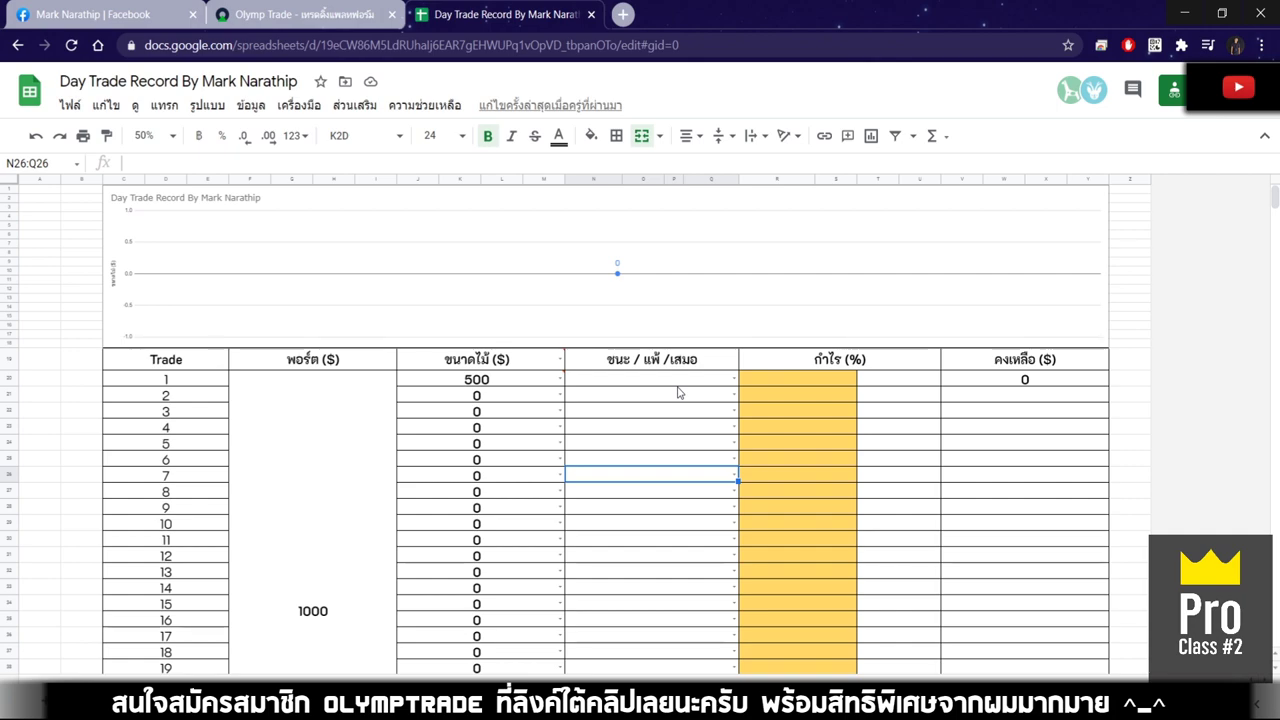
# Step: Return to Olymp Trade and place an $800 upward trade on GBP USD OTC with a duration of 1 minute
pyautogui.click(300, 14)
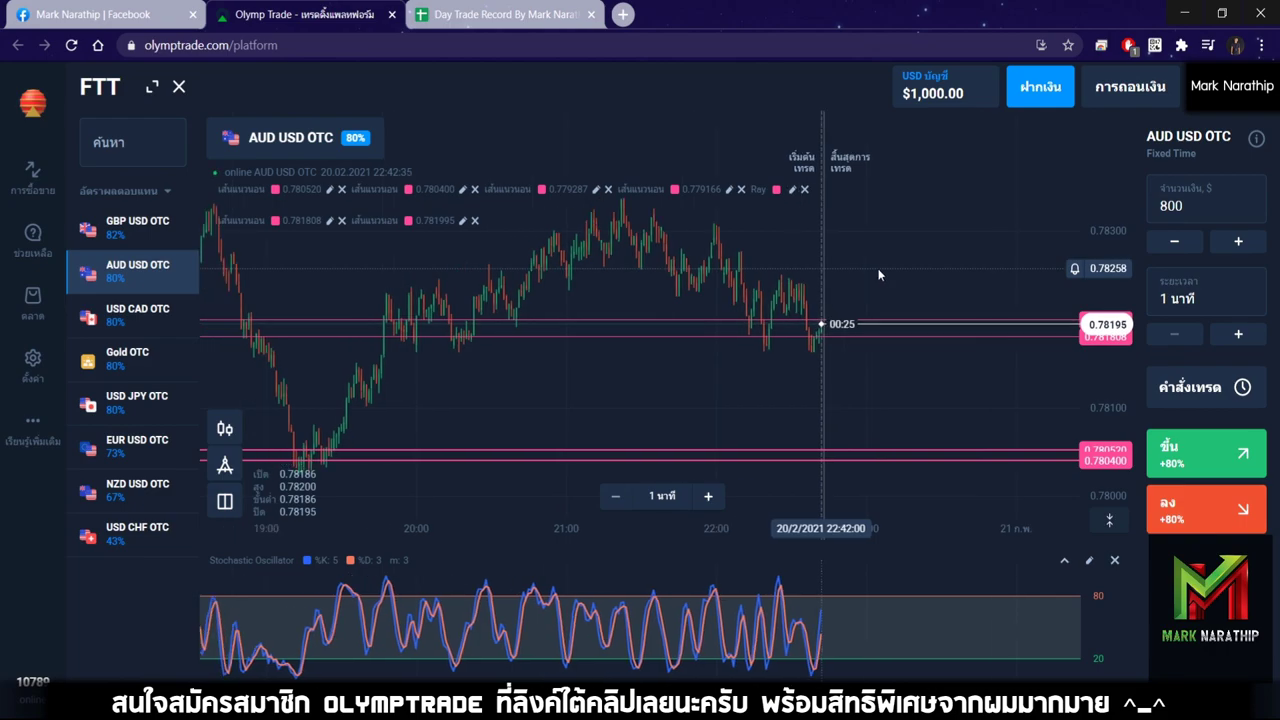
pyautogui.click(1250, 292)
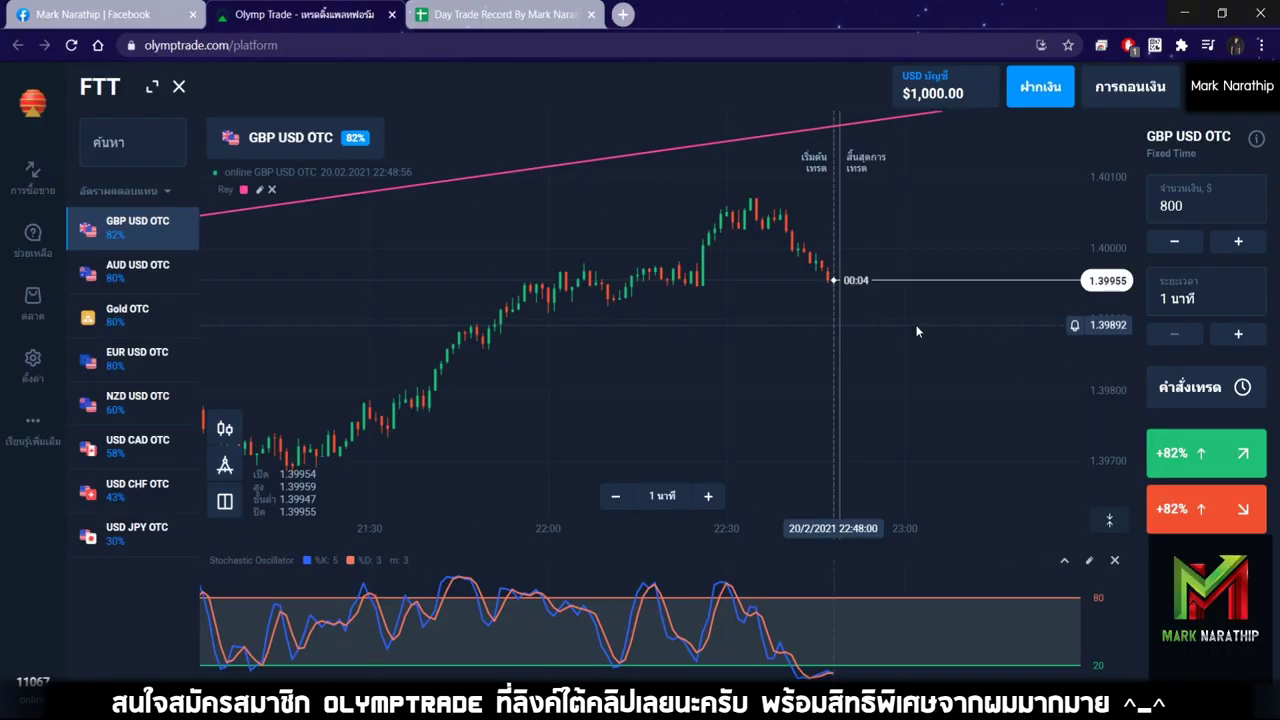
pyautogui.hotkey('shift', 'w')
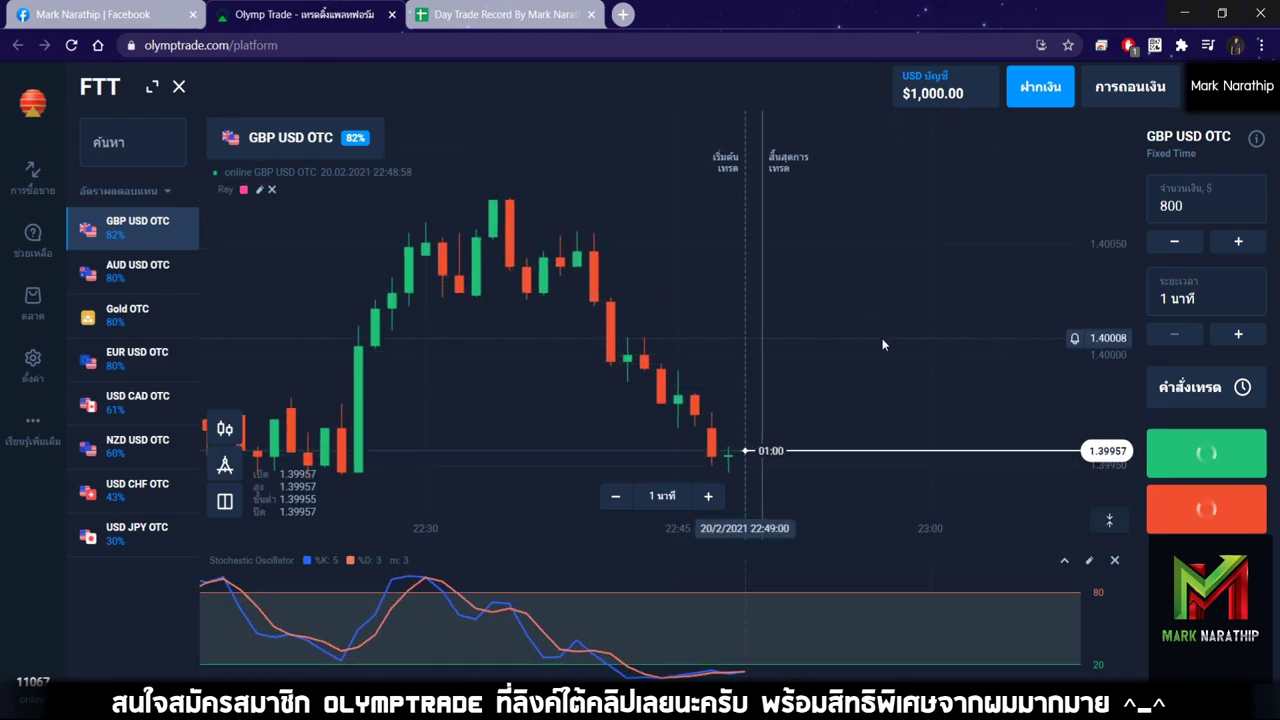
# Step: Examine the recent and earlier price movement and the Stochastic Oscillator on the GBP USD OTC chart while the trade runs to expiry
pyautogui.scroll(5, 826, 374)
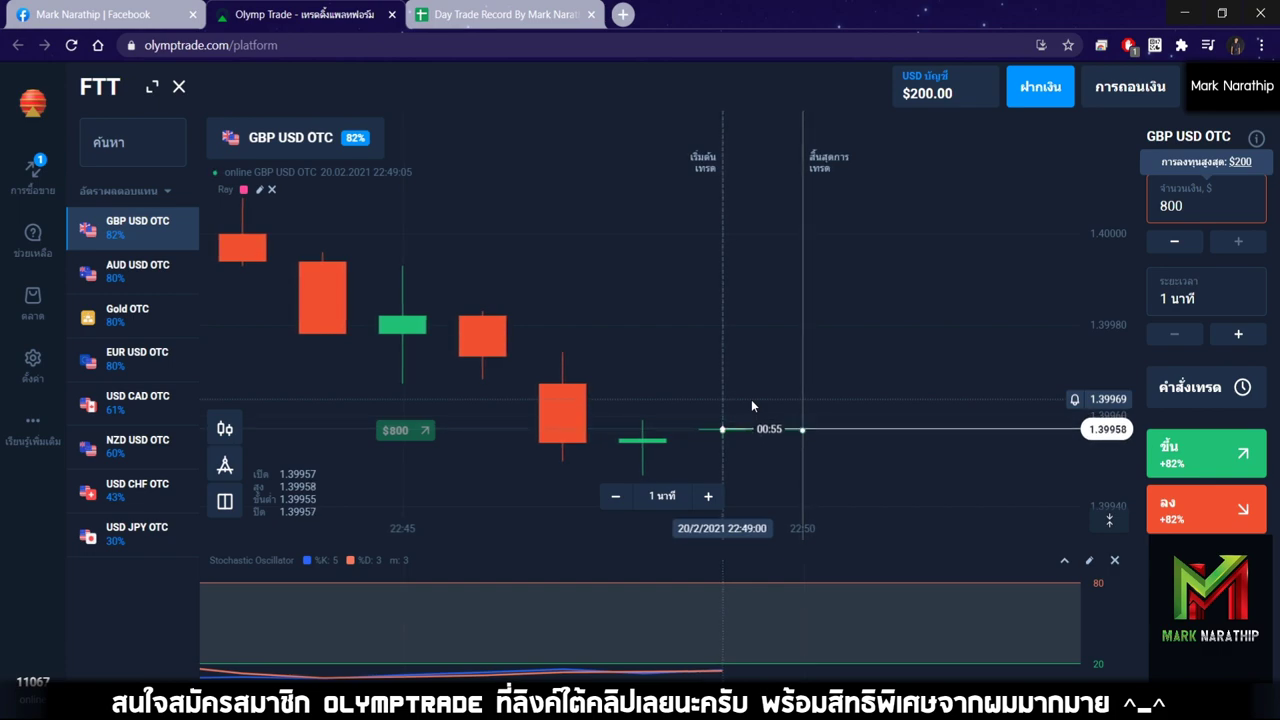
pyautogui.scroll(-5, 767, 445)
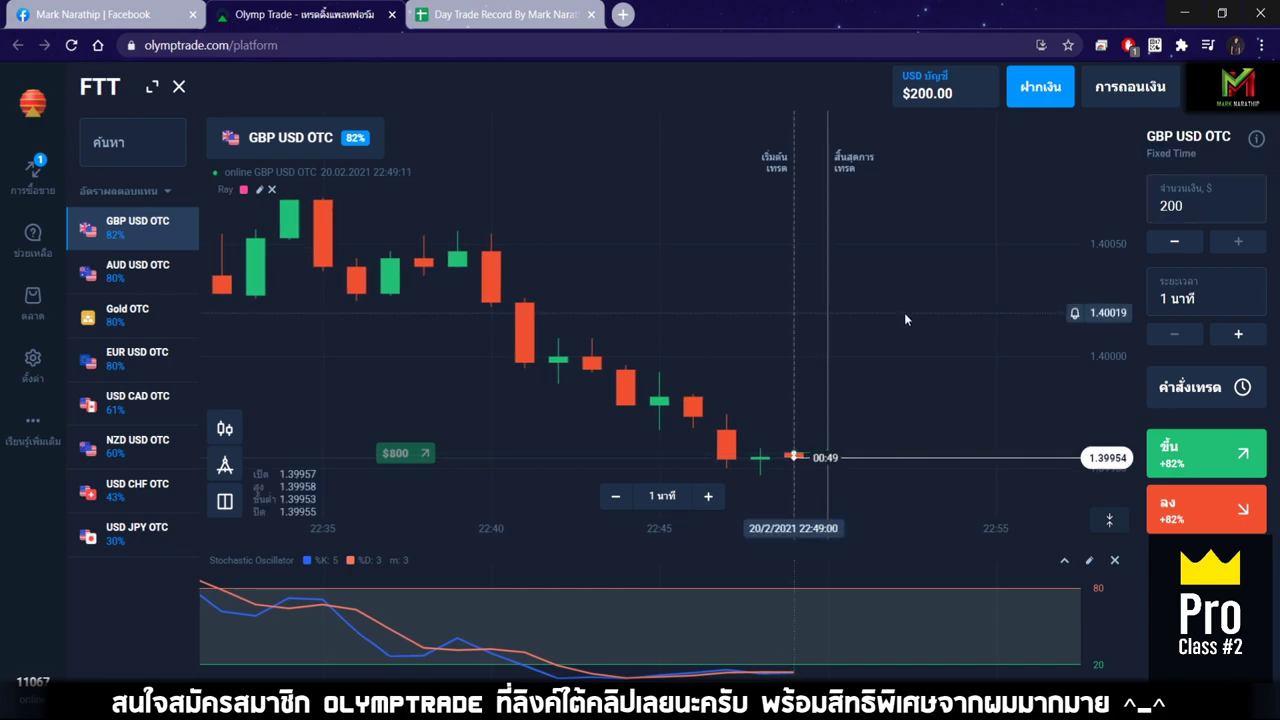
pyautogui.scroll(3, 804, 359)
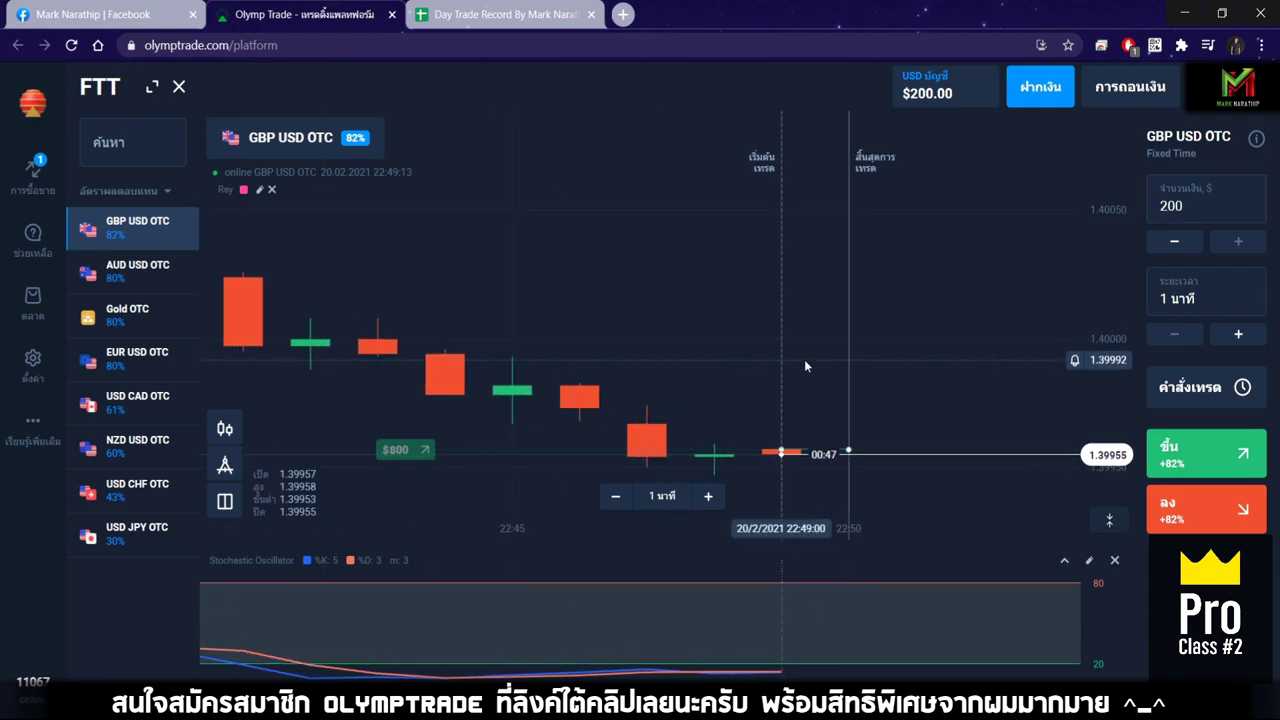
pyautogui.scroll(-3, 804, 360)
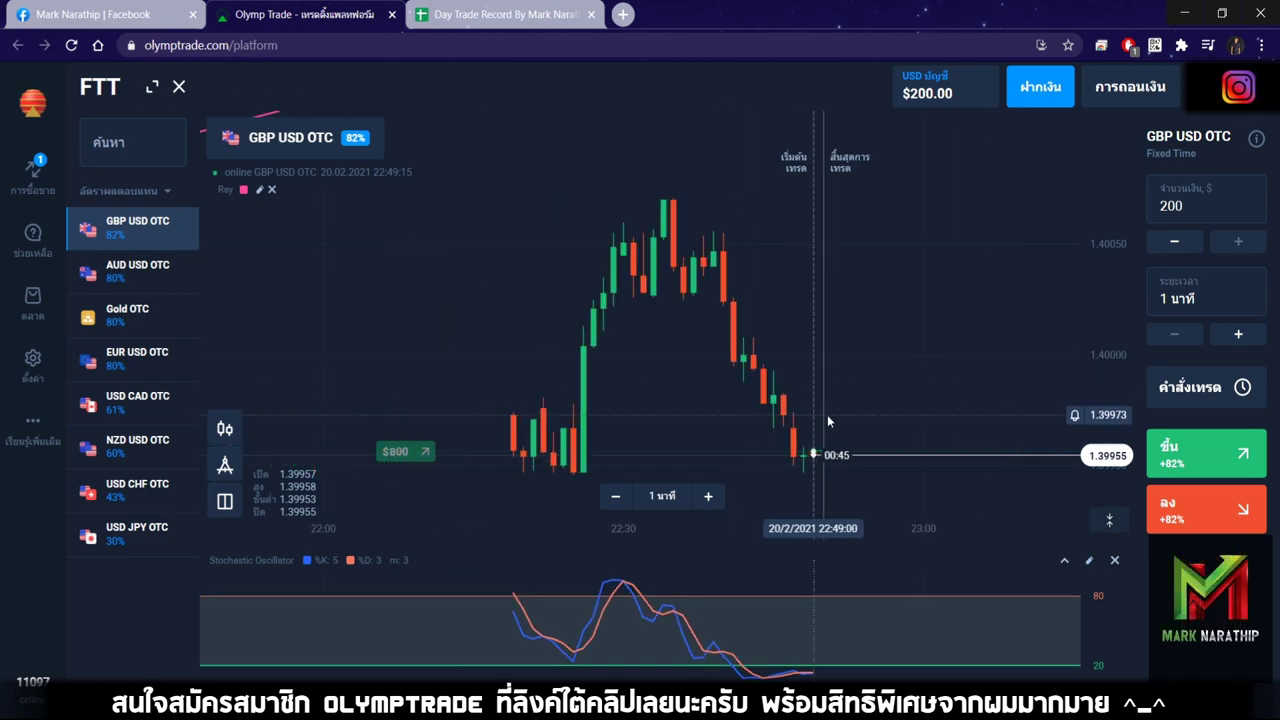
pyautogui.scroll(3, 827, 424)
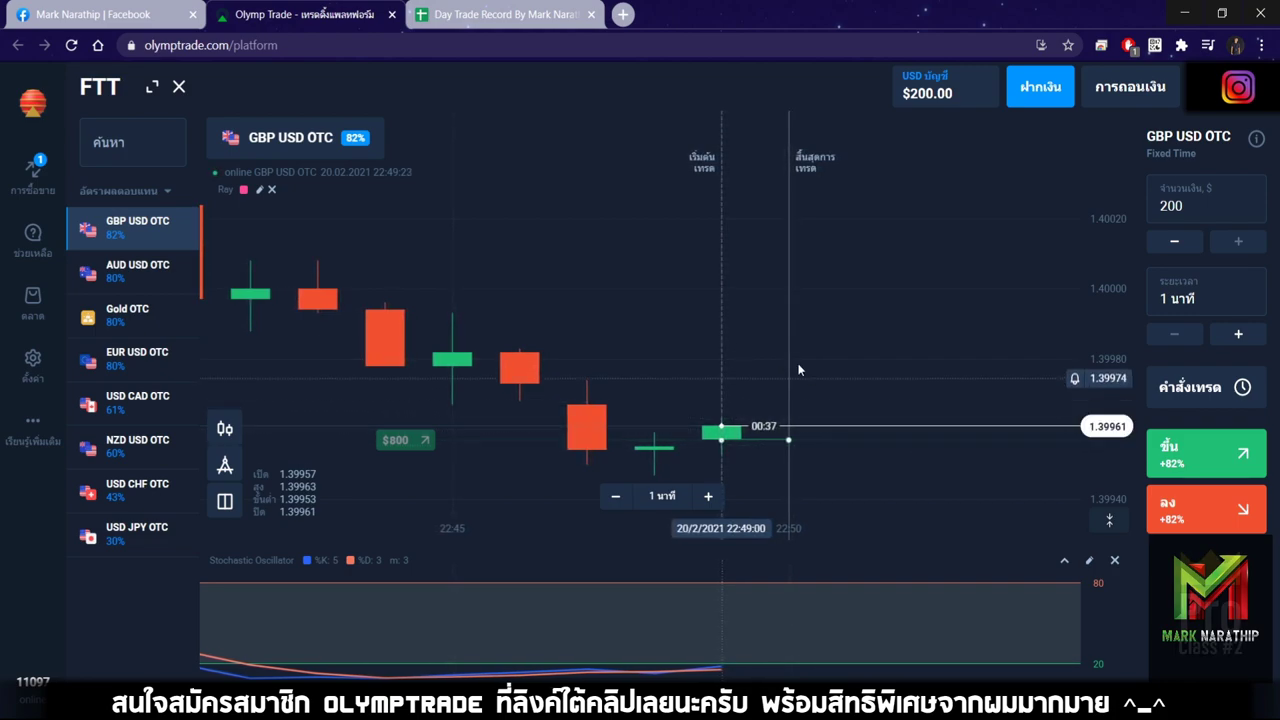
pyautogui.scroll(-5, 806, 383)
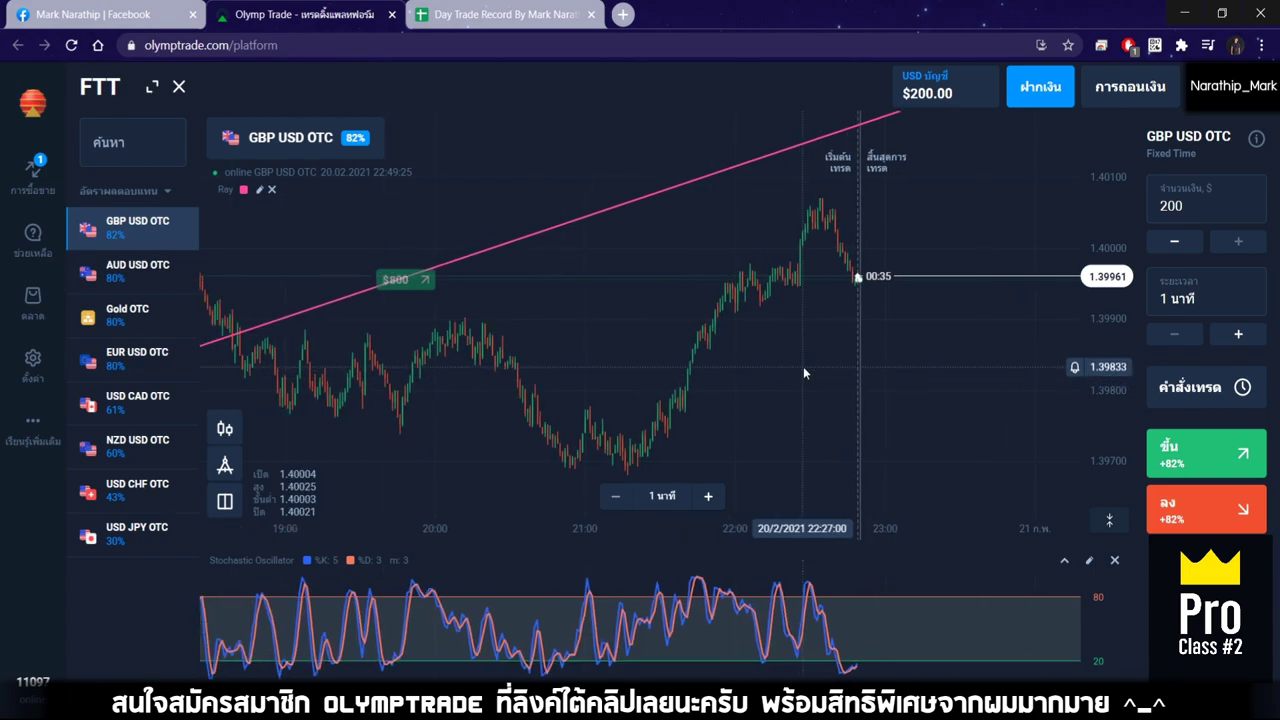
pyautogui.moveTo(803, 366); pyautogui.dragTo(672, 340)
pyautogui.scroll(-3, 893, 373)
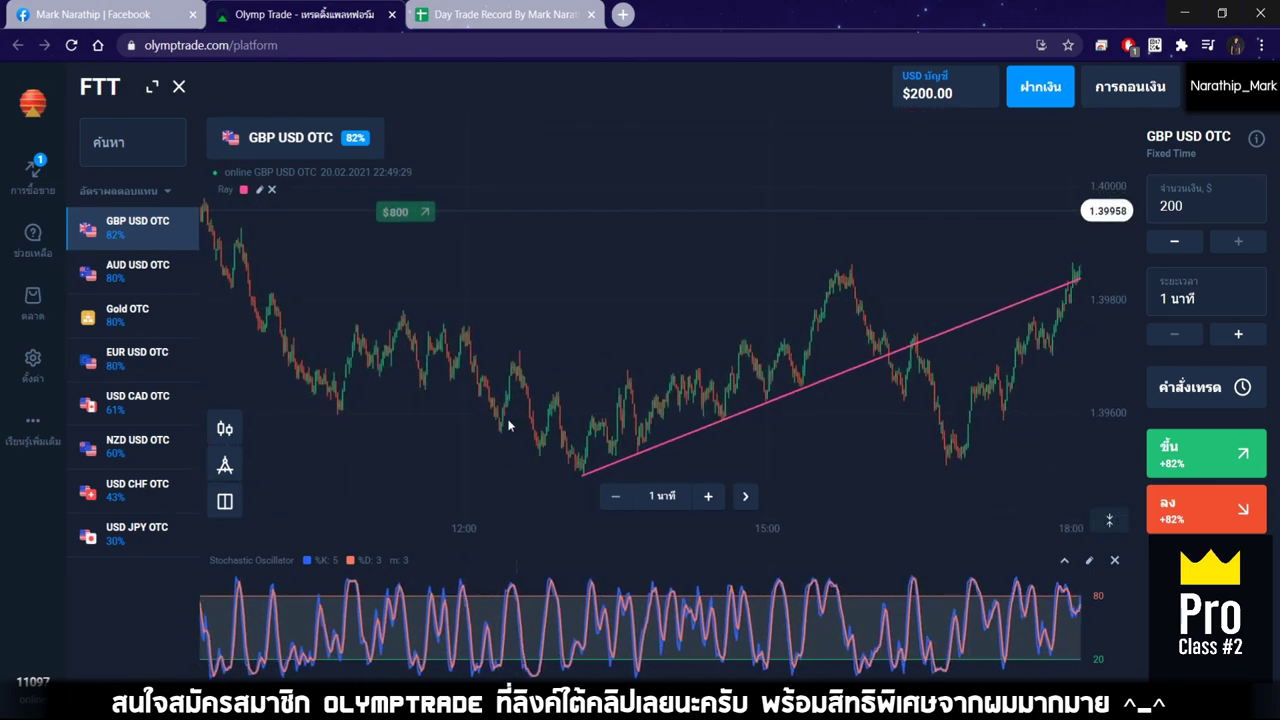
pyautogui.scroll(5, 893, 373)
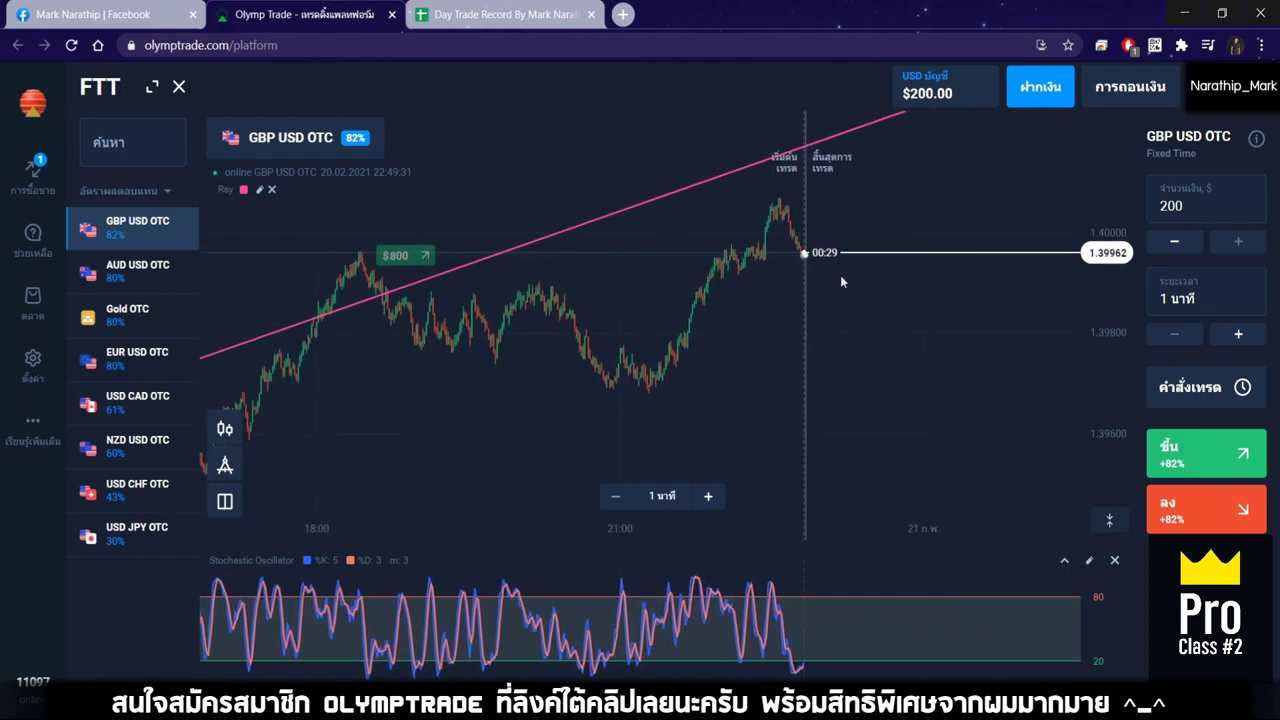
pyautogui.scroll(2, 799, 292)
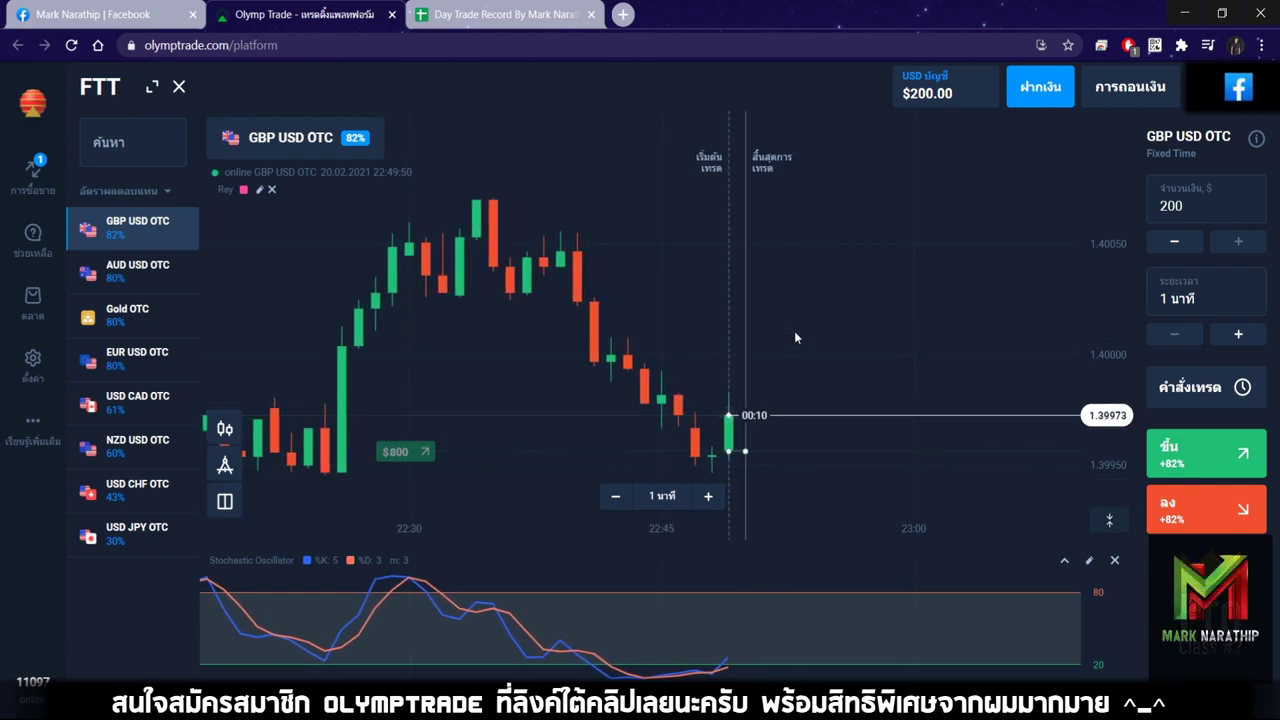
pyautogui.scroll(-5, 792, 333)
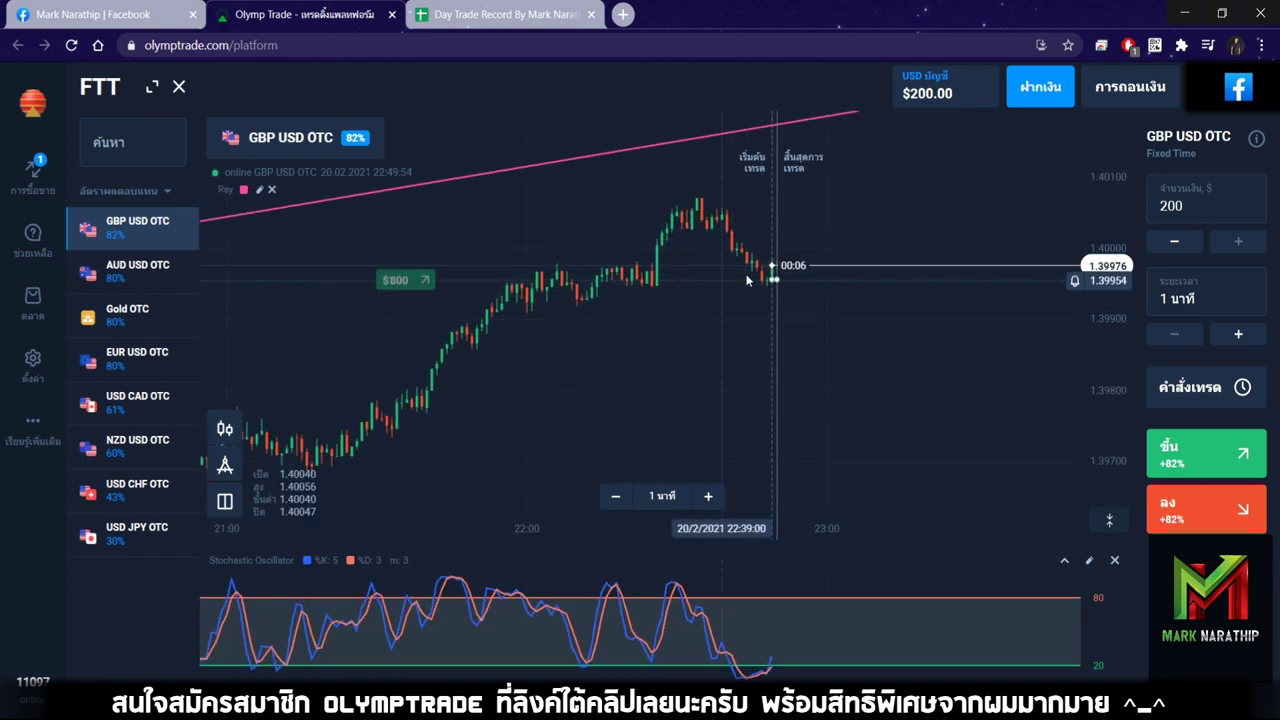
pyautogui.scroll(5, 788, 303)
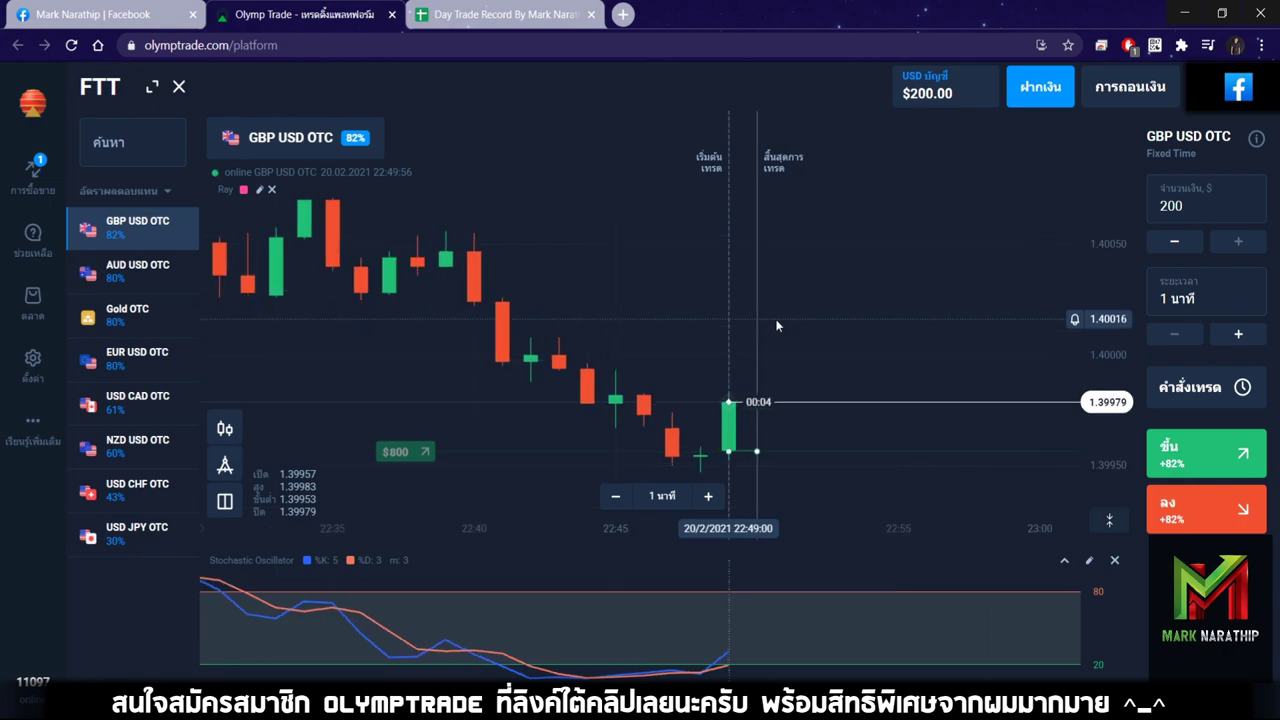
pyautogui.scroll(2, 810, 333)
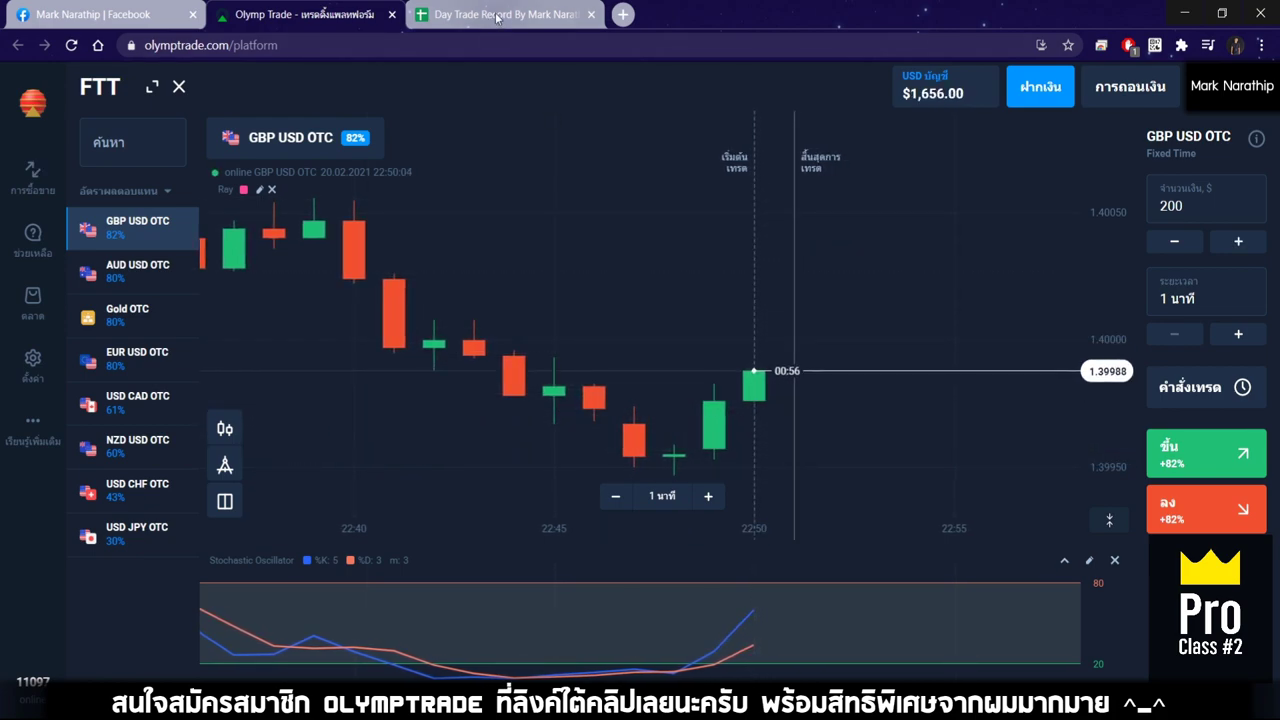
# Step: Switch to the Day Trade Record spreadsheet and set the trade size of trade 1 to 800
pyautogui.hotkey('ctrl', 'Tab')
pyautogui.click(525, 380)
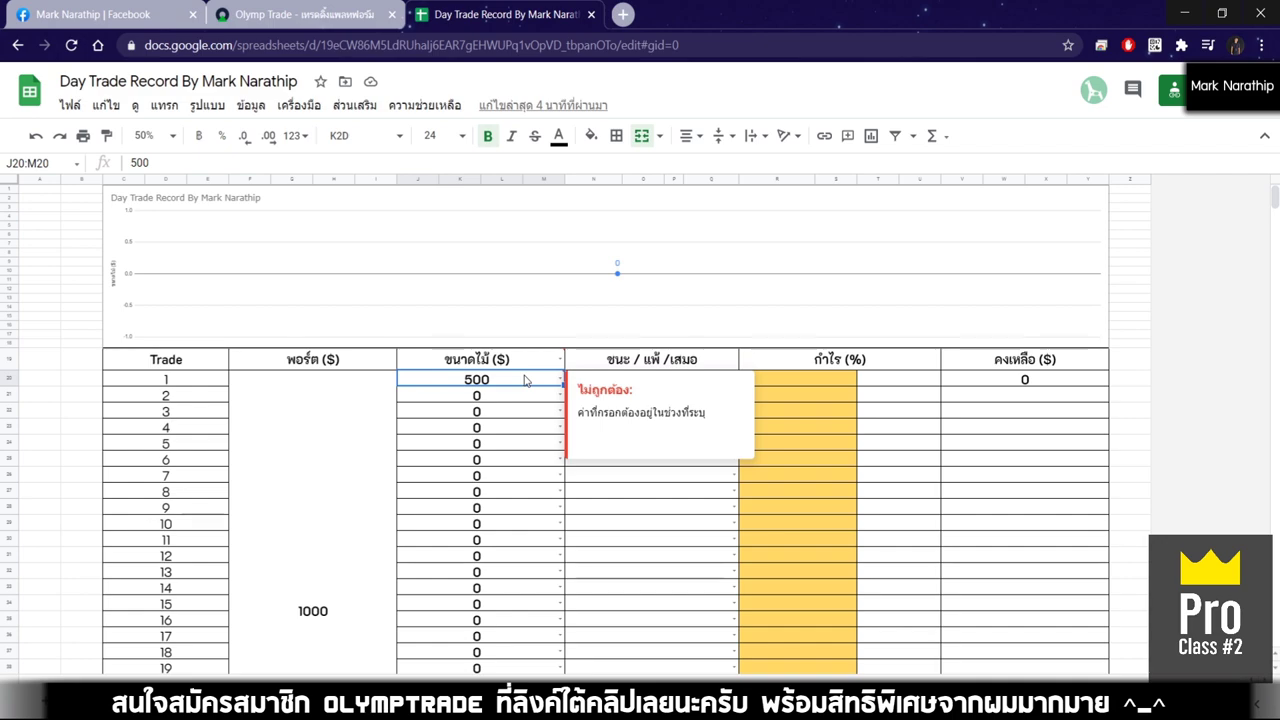
pyautogui.write('800')
pyautogui.press('Return')
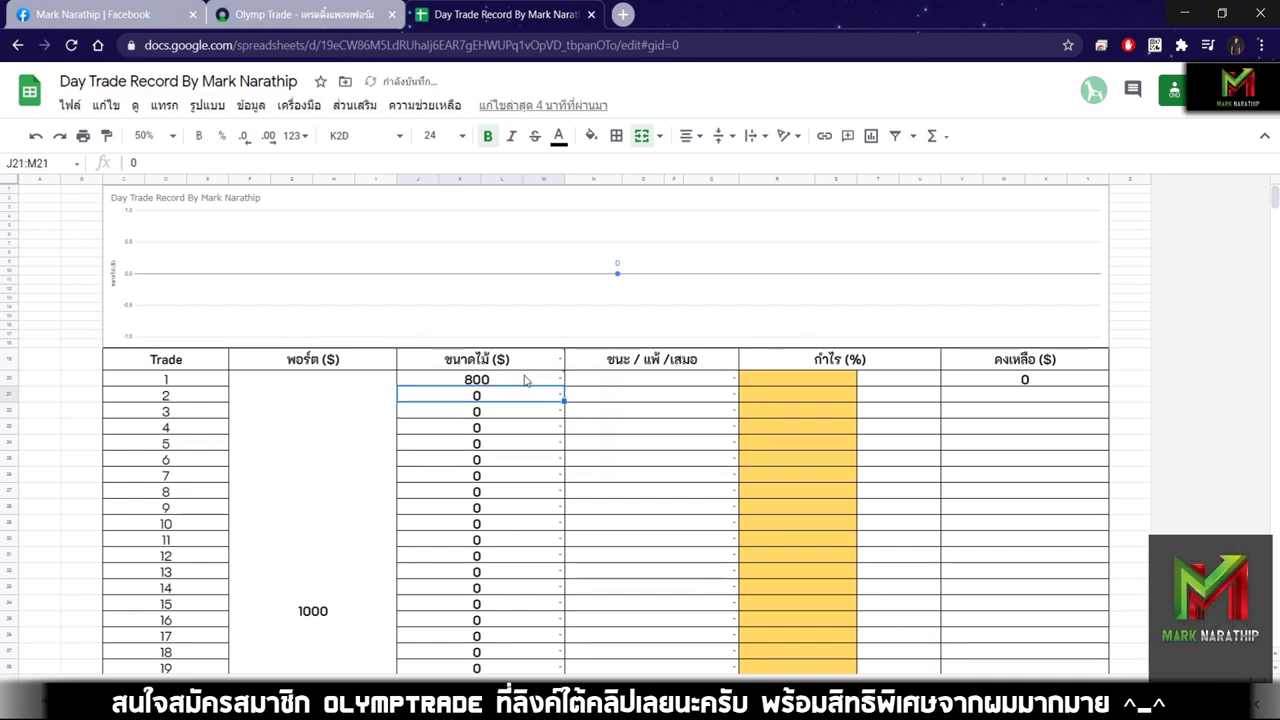
# Step: Set the result of trade 1 to a win (ชนะ)
pyautogui.click(625, 386)
pyautogui.click(625, 386)
pyautogui.click(608, 403)
# Step: Enter 82 as the profit percentage of trade 1
pyautogui.click(808, 387)
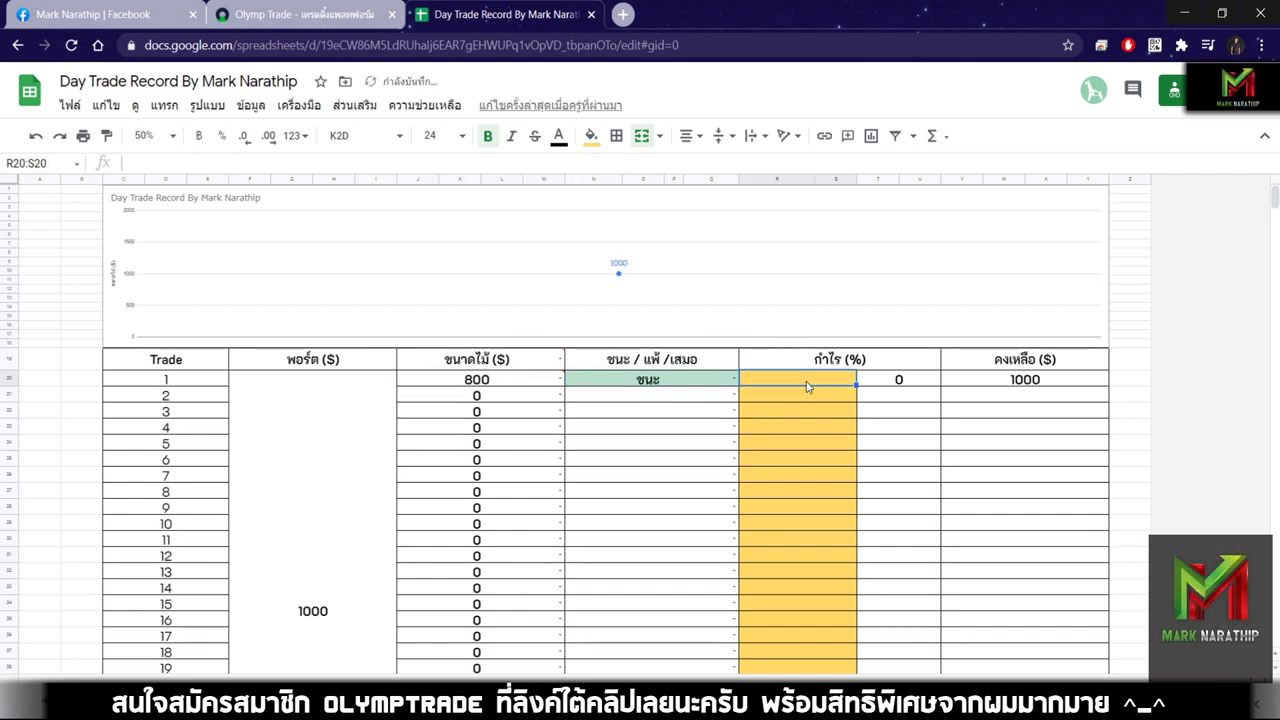
pyautogui.write('80')
pyautogui.press('Return')
pyautogui.click(808, 387)
pyautogui.write('82')
pyautogui.press('Return')
# Step: Check the remaining balance of trade 1 and the total profit against the goal in the totals row
pyautogui.click(960, 446)
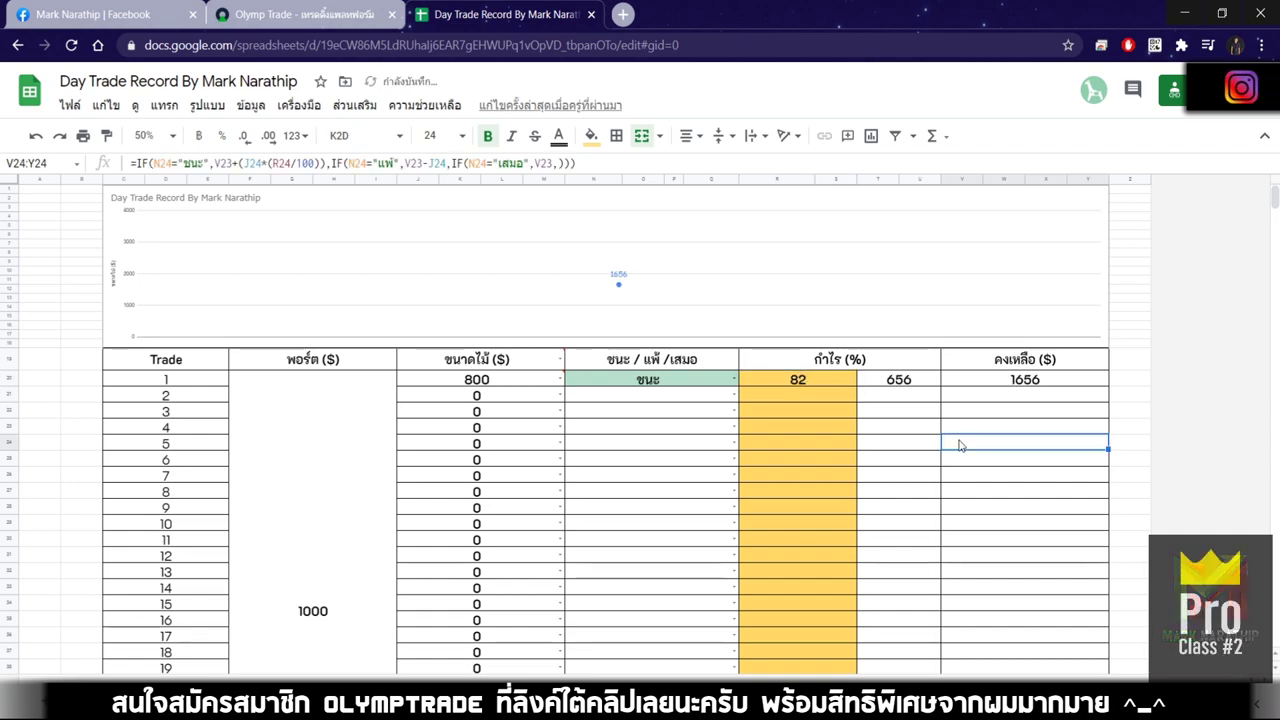
pyautogui.click(990, 389)
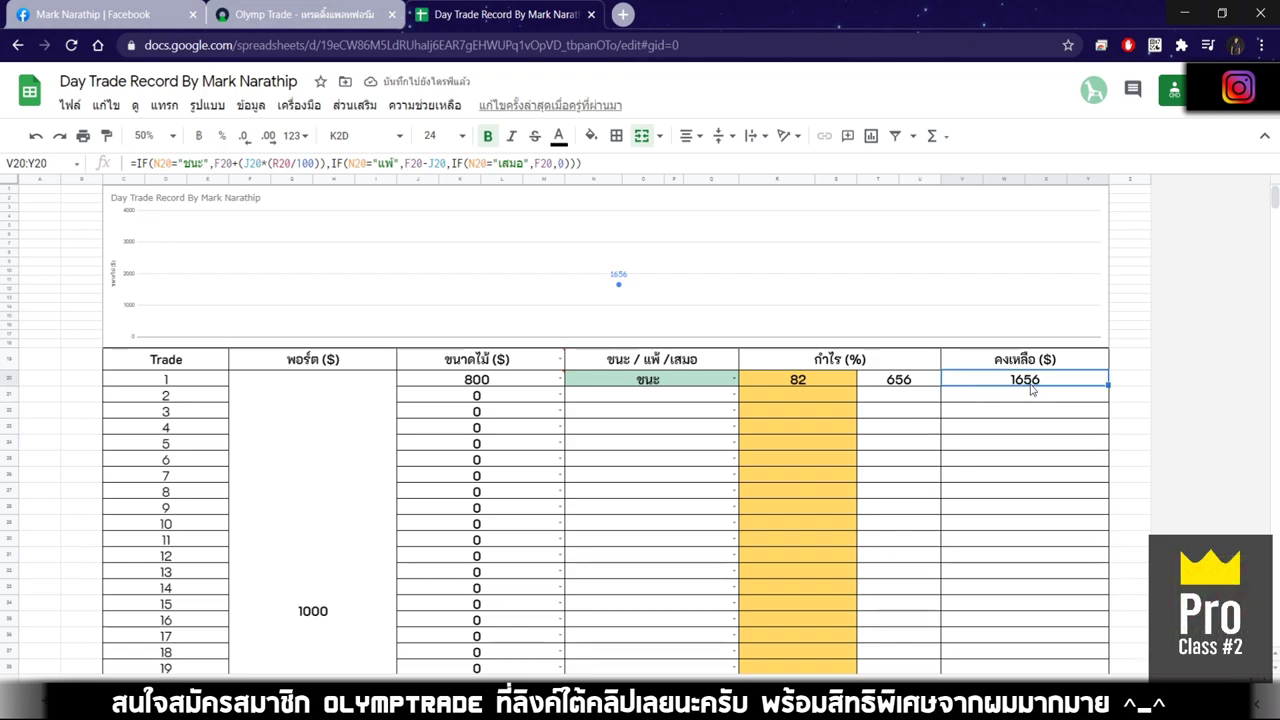
pyautogui.click(300, 15)
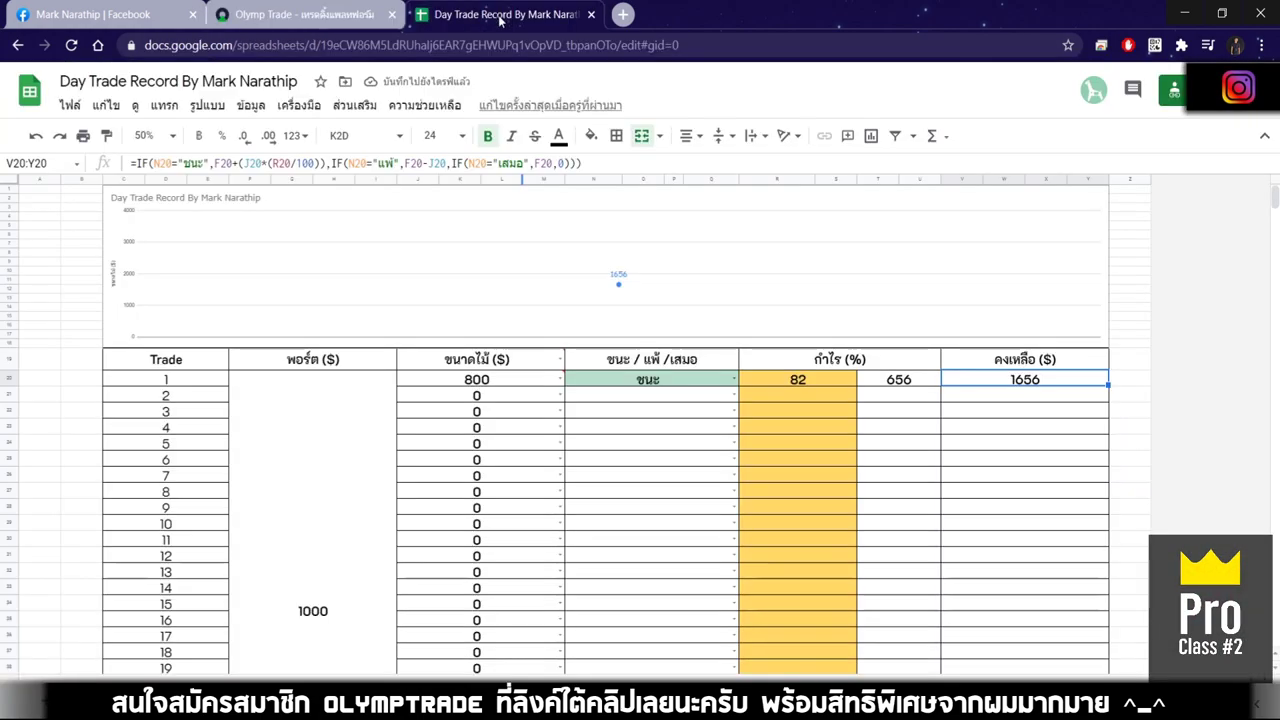
pyautogui.click(500, 14)
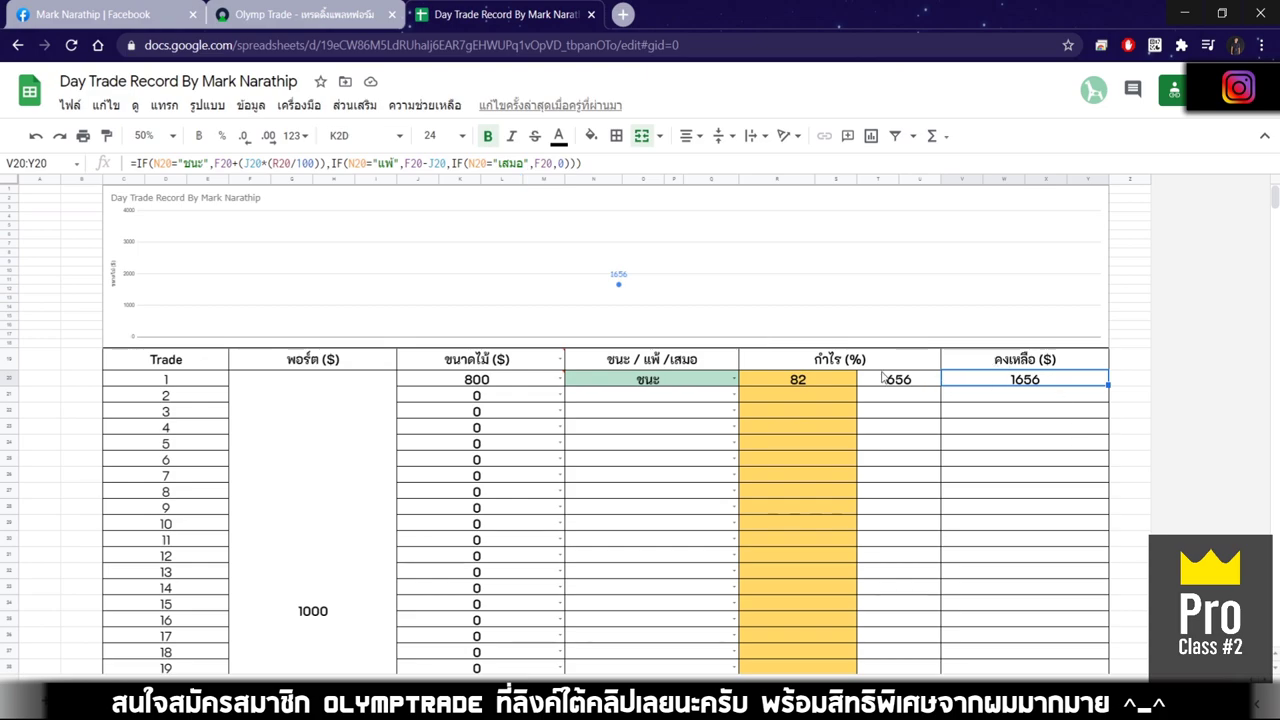
pyautogui.scroll(-5, 892, 377)
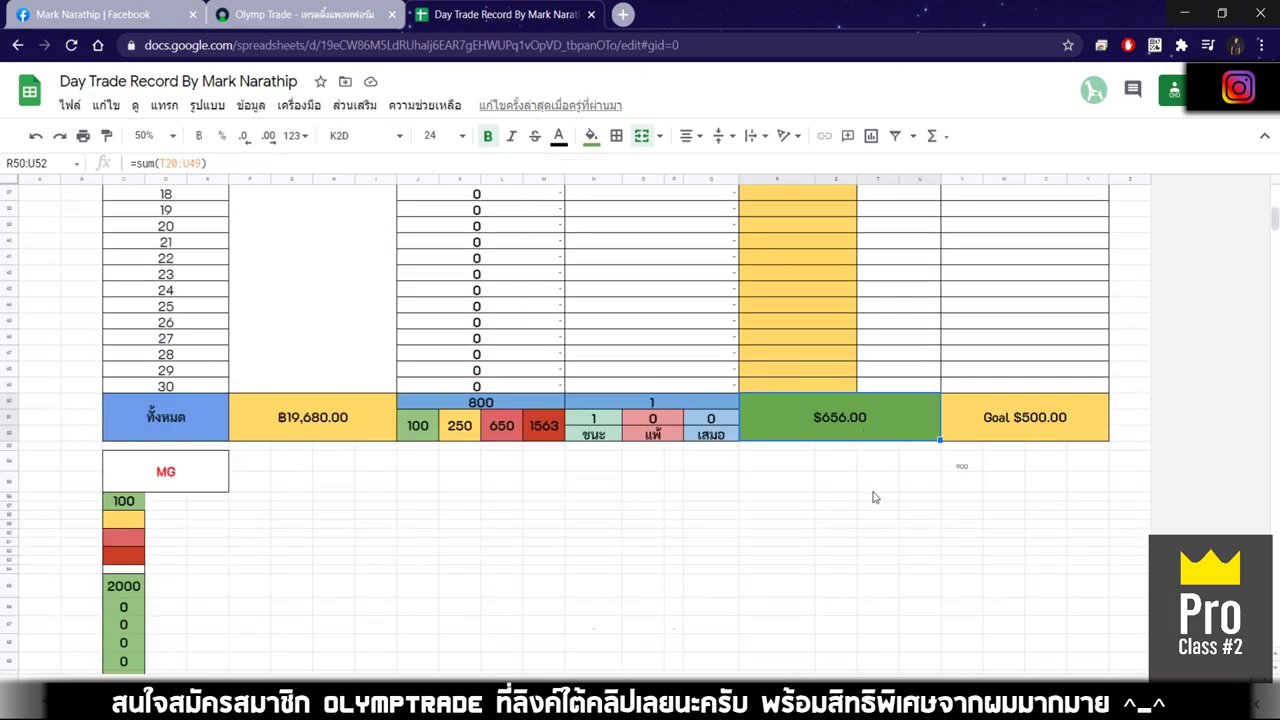
pyautogui.scroll(-1, 873, 497)
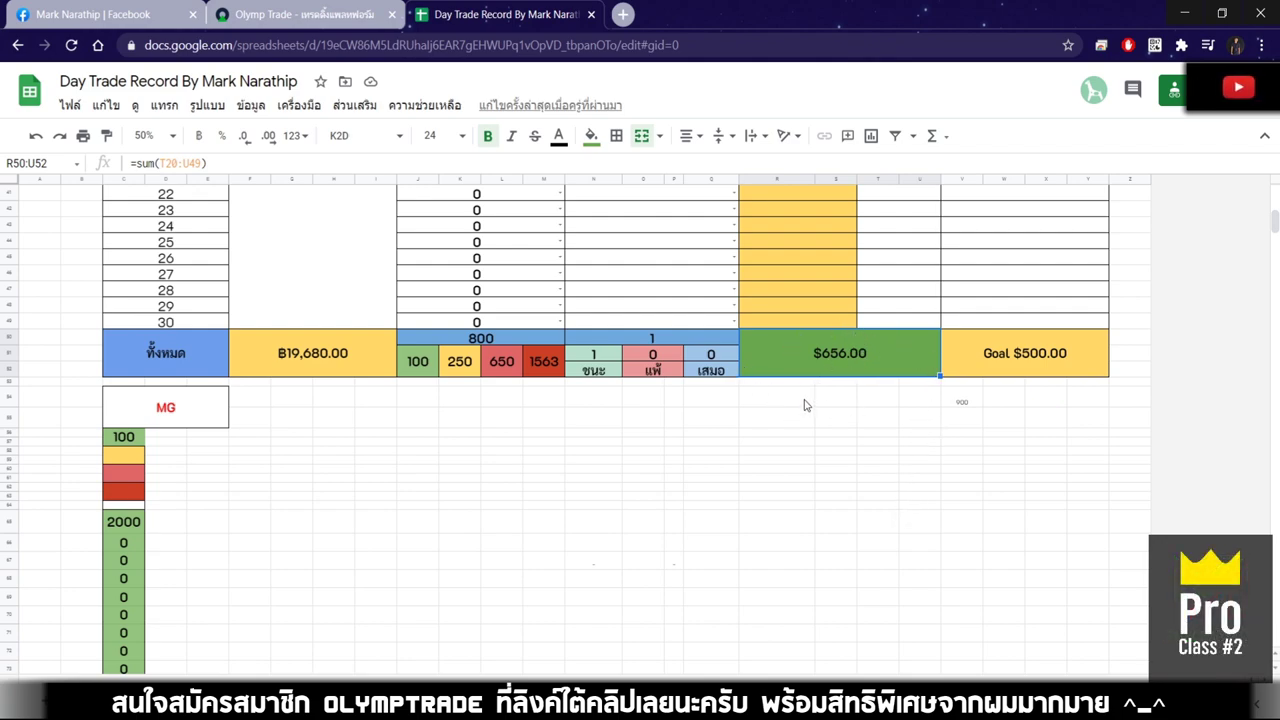
pyautogui.scroll(5, 870, 456)
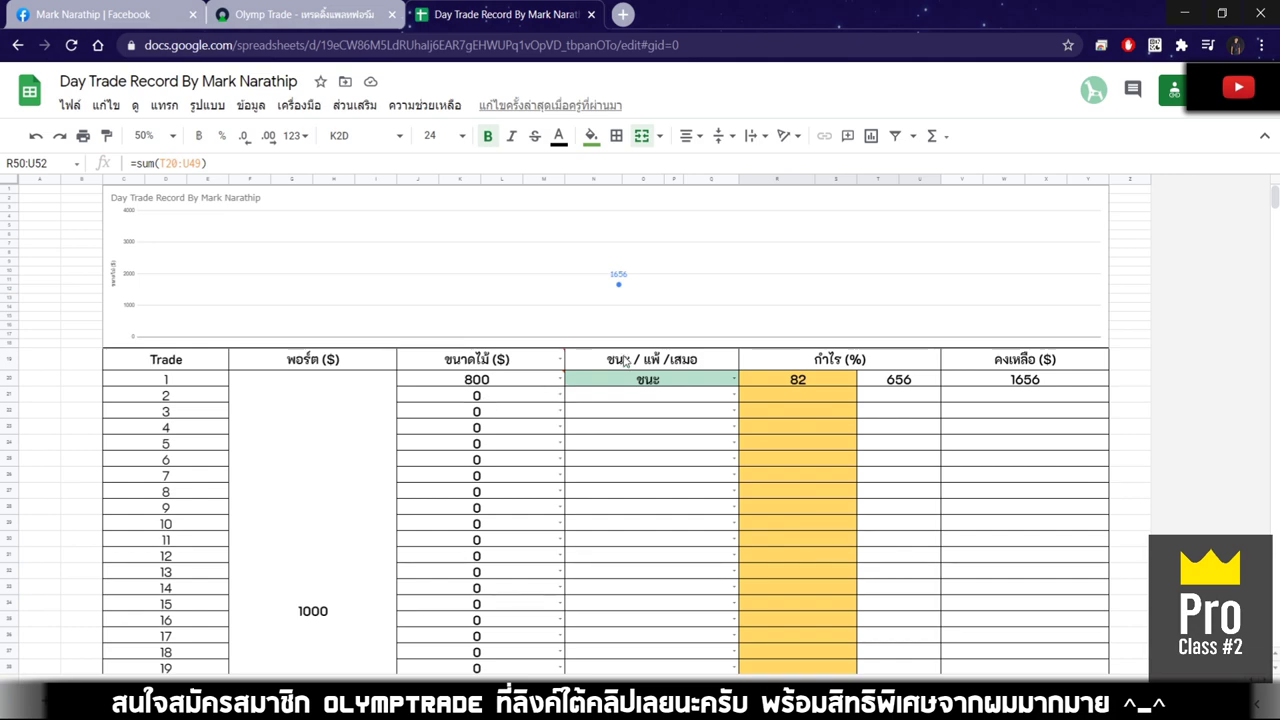
pyautogui.click(483, 398)
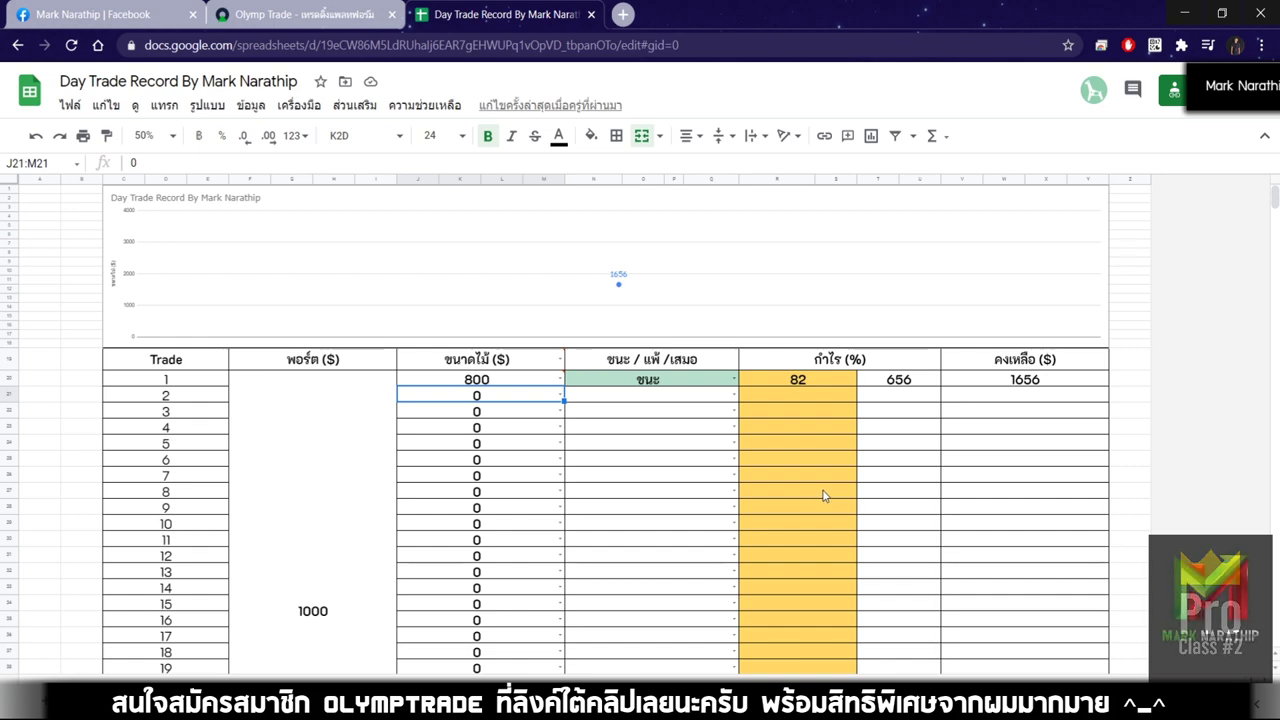
# Step: Set the trade size of trade 2 with the formula =1656*0.8
pyautogui.write('=')
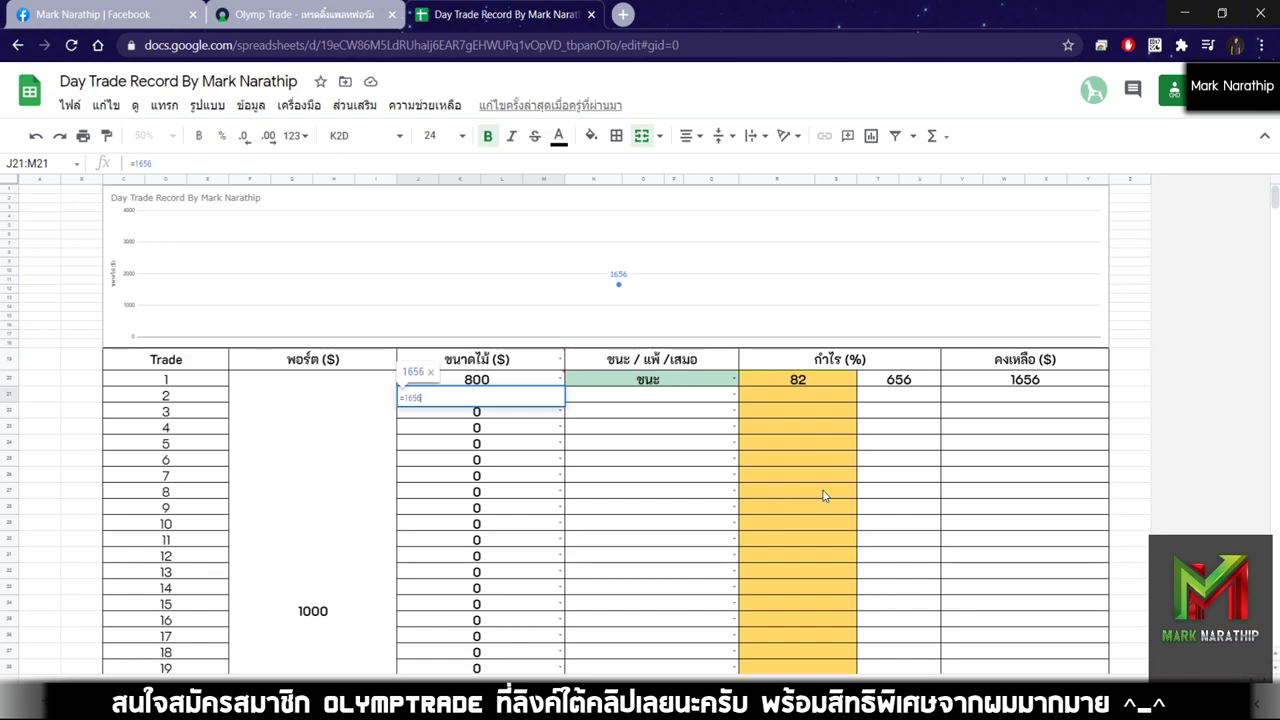
pyautogui.write('1656')
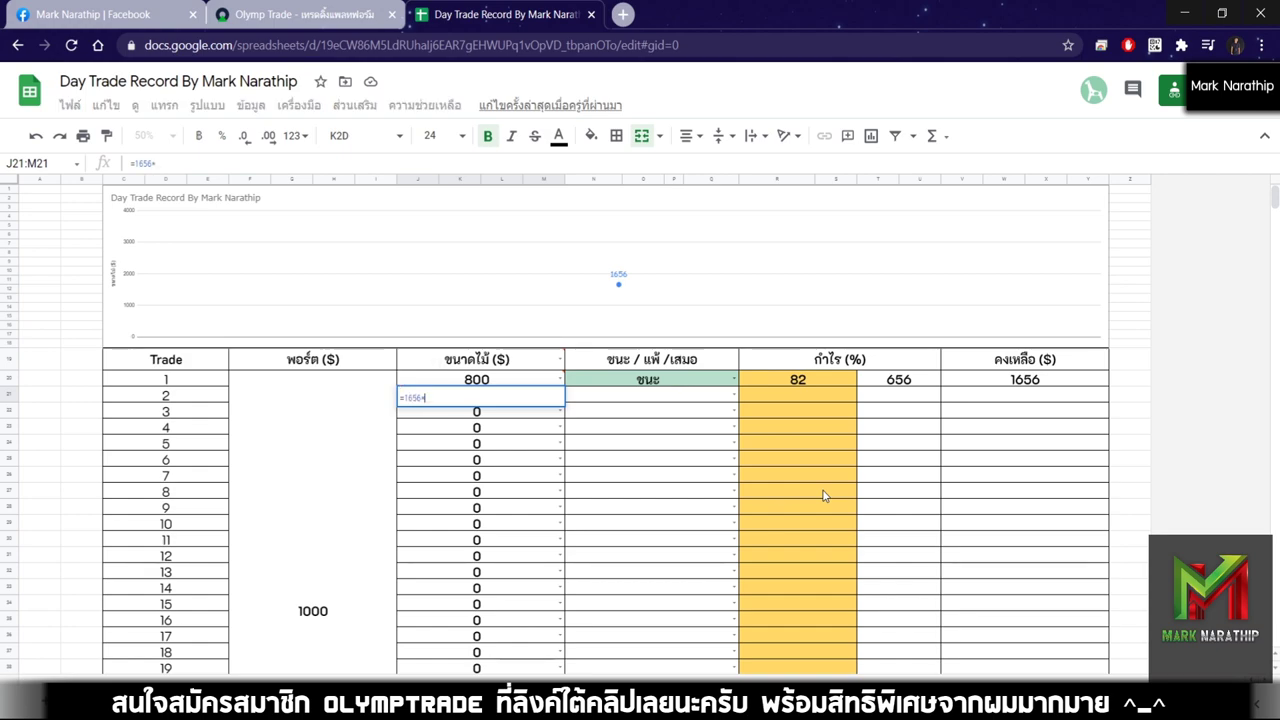
pyautogui.write('*0.')
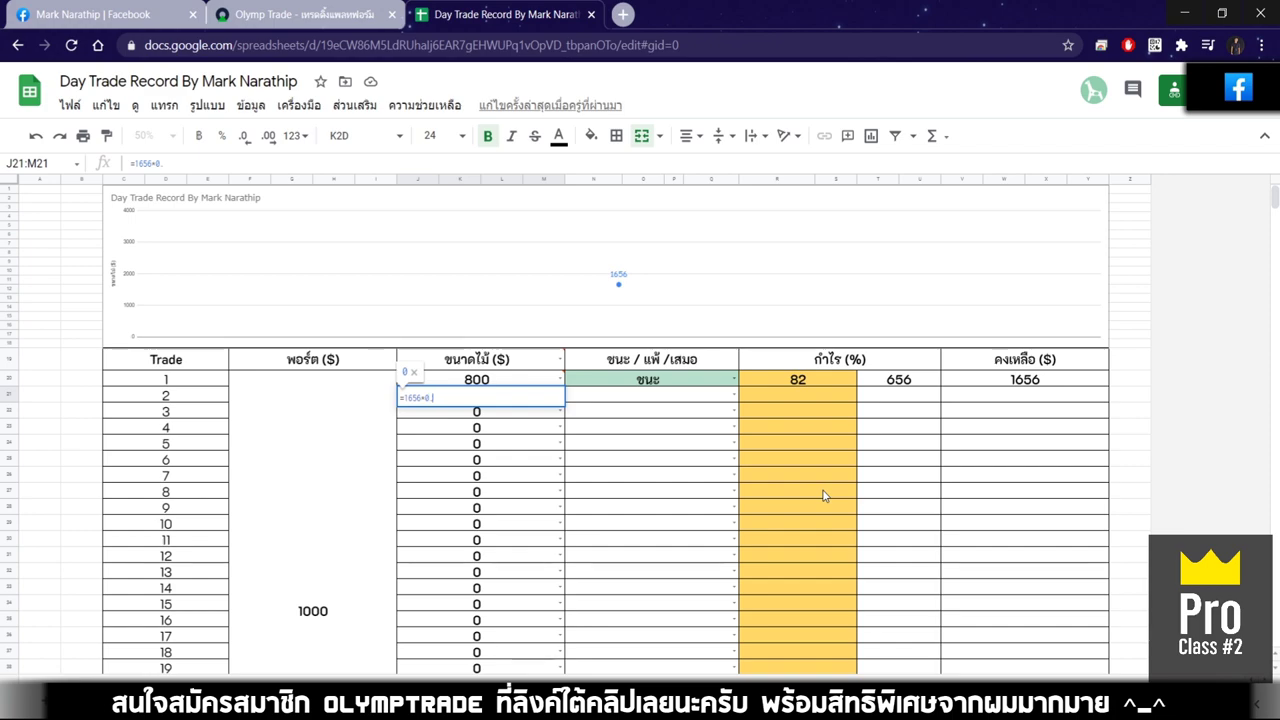
pyautogui.press('Return')
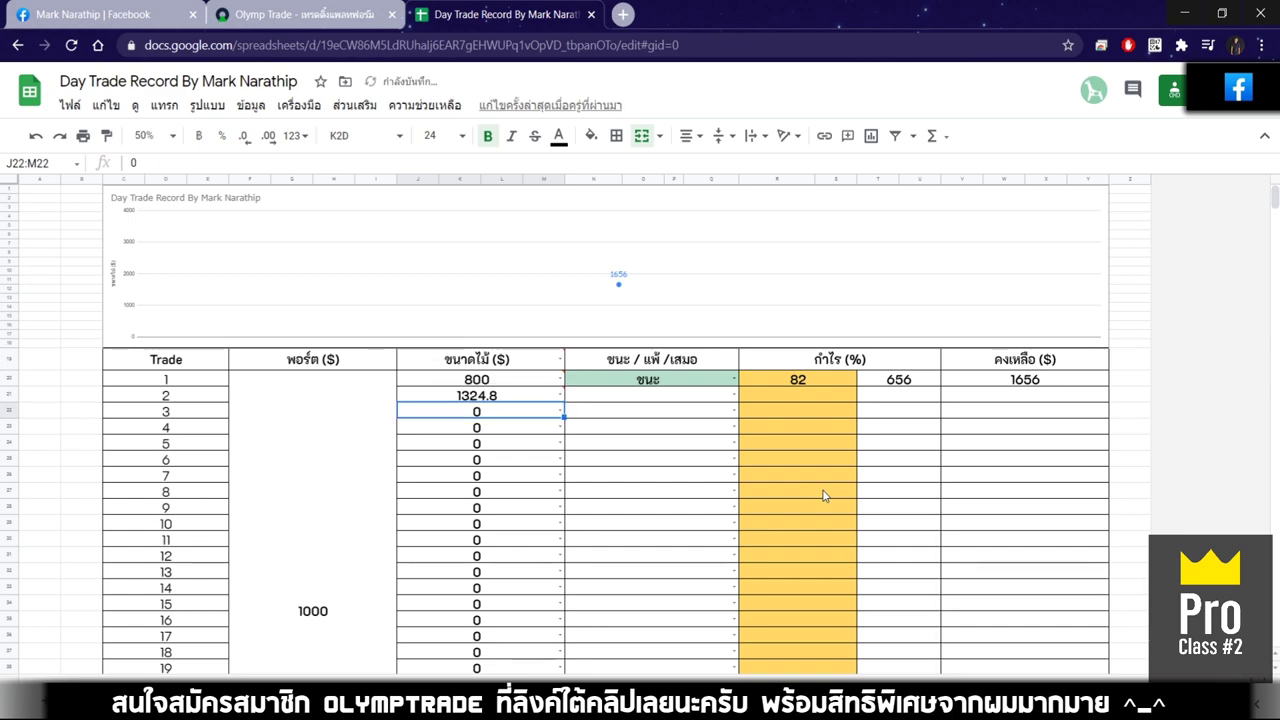
pyautogui.click(484, 398)
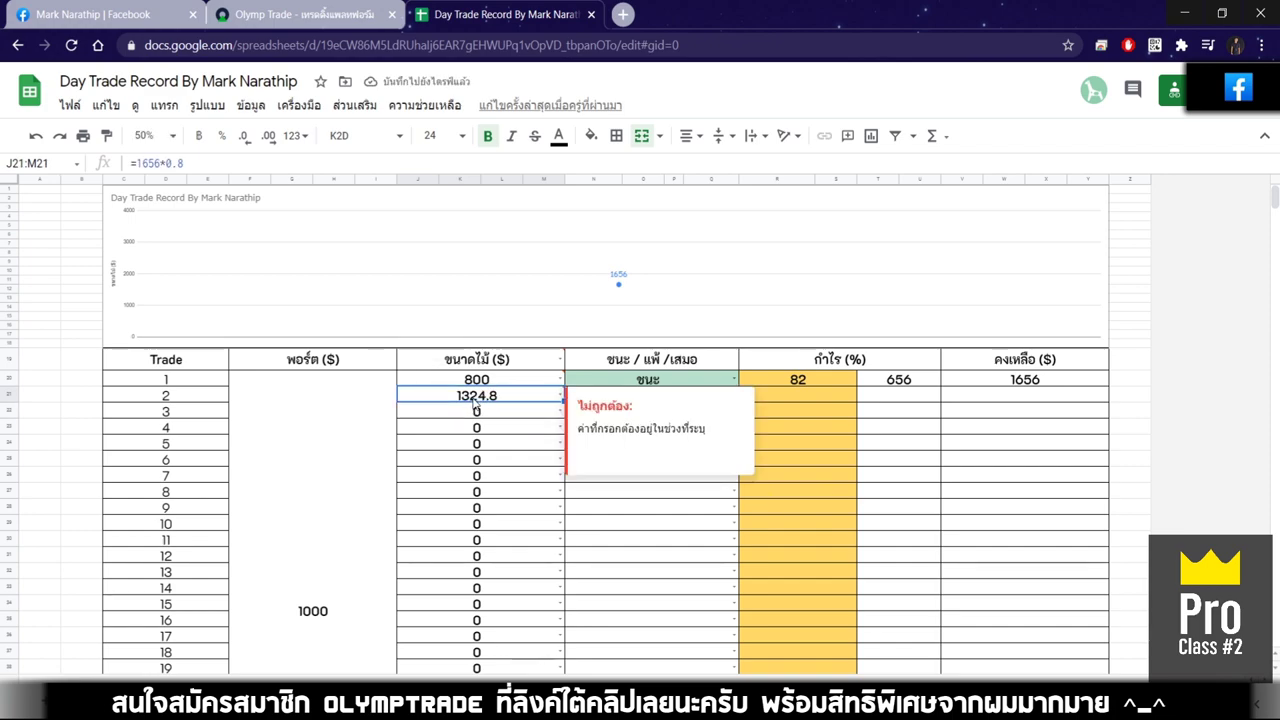
# Step: Switch to Olymp Trade, set the trade amount to 1,324.8 and compare it with the size of trade 2 in the spreadsheet
pyautogui.hotkey('ctrl', 'shift', 'Tab')
pyautogui.doubleClick(1193, 197)
pyautogui.write('1,324.8')
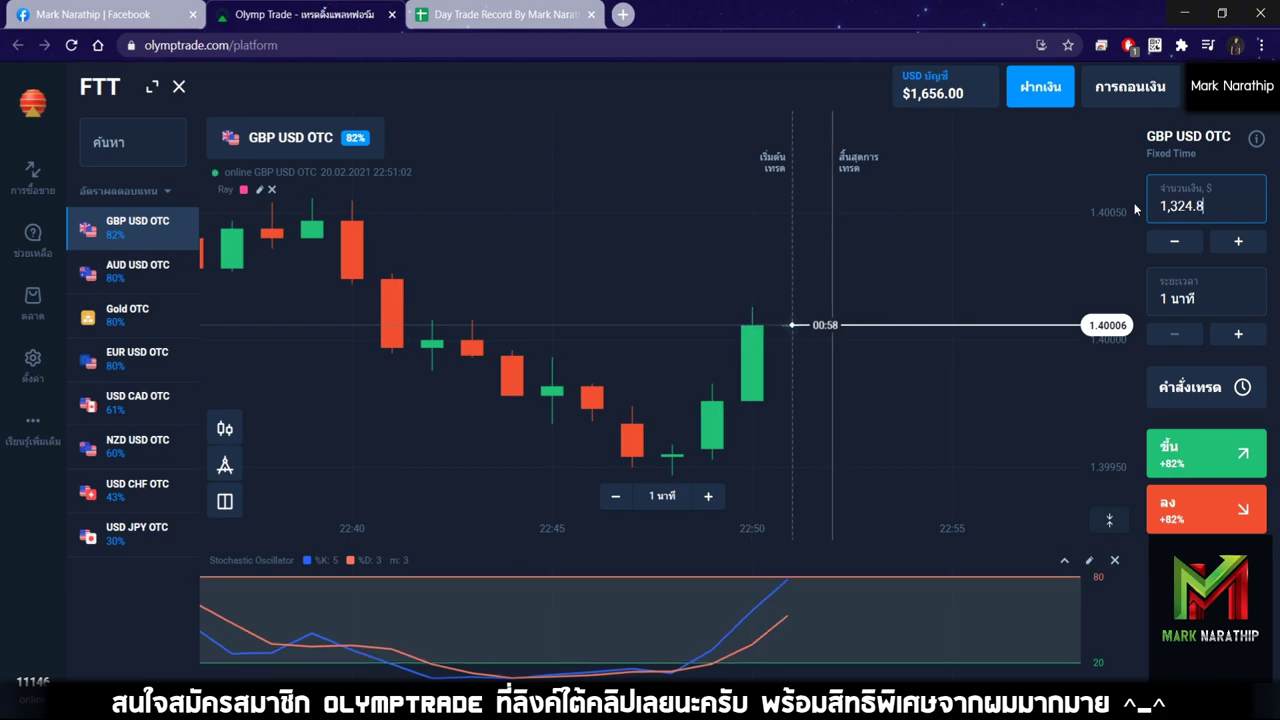
pyautogui.click(505, 14)
pyautogui.click(560, 476)
pyautogui.click(497, 400)
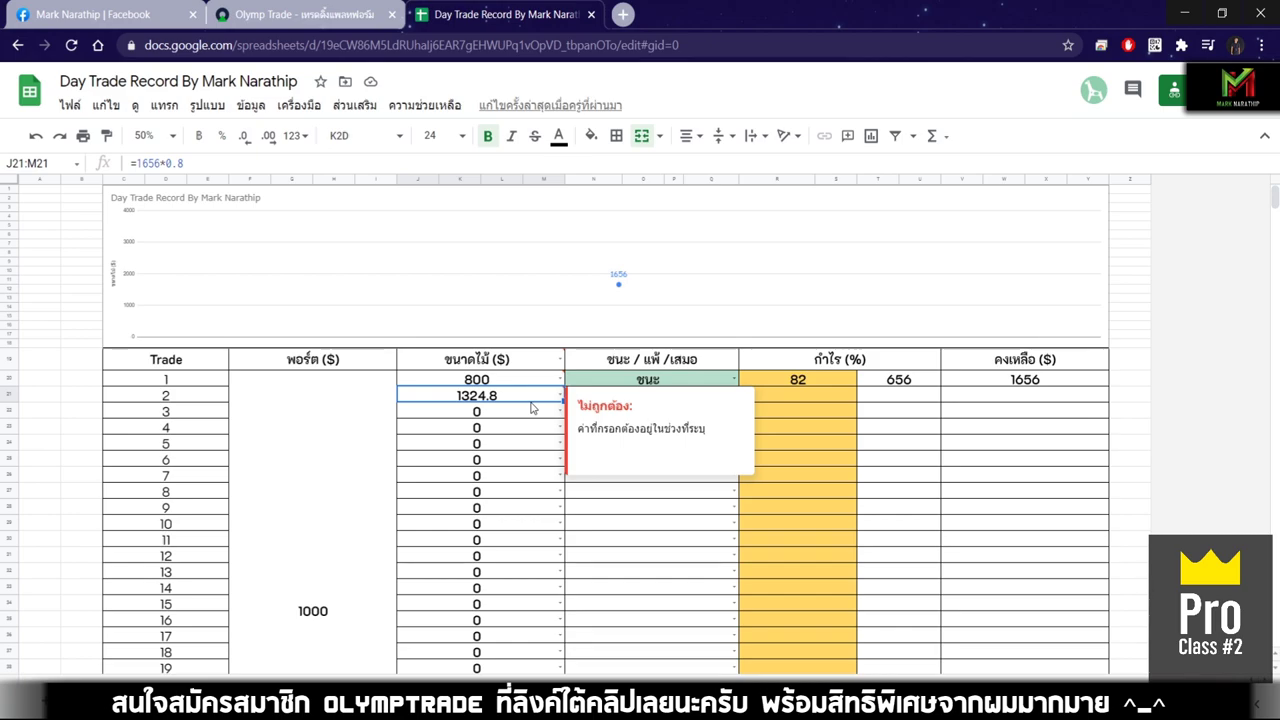
# Step: Return to Olymp Trade and examine the Gold OTC candles and Stochastic Oscillator until the open $1324.80 down trade expires
pyautogui.click(289, 13)
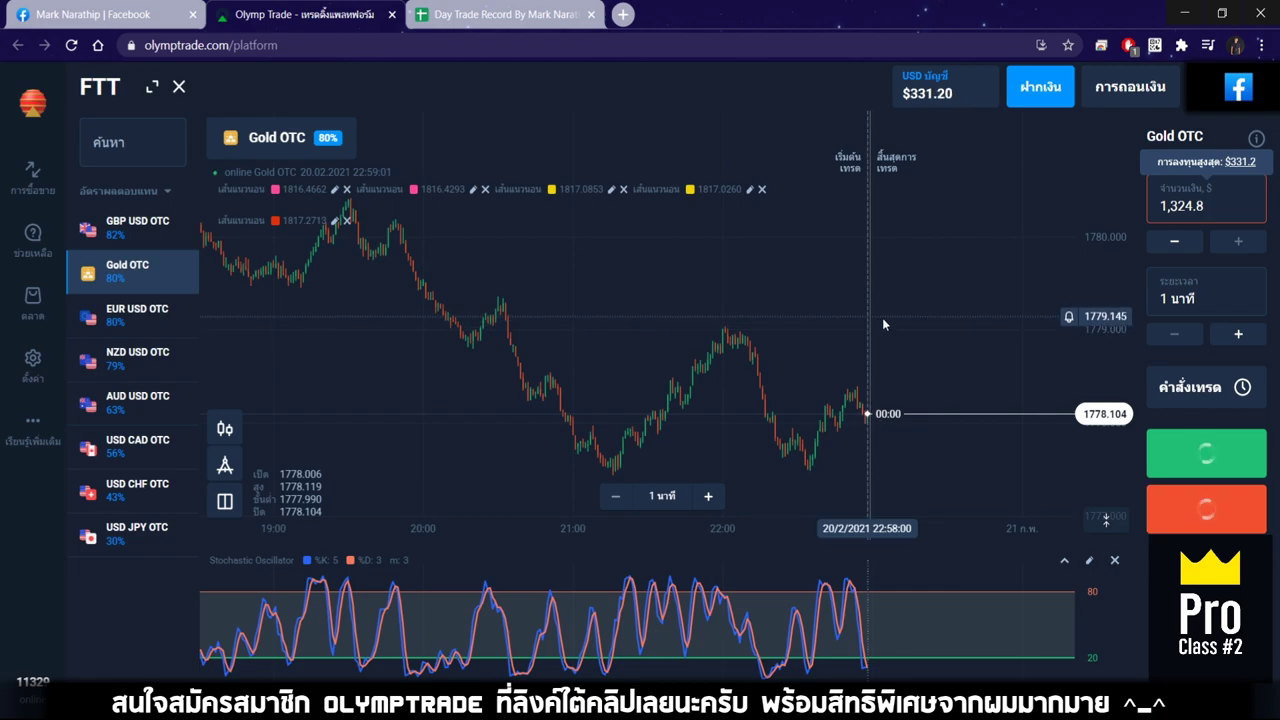
pyautogui.scroll(5, 879, 323)
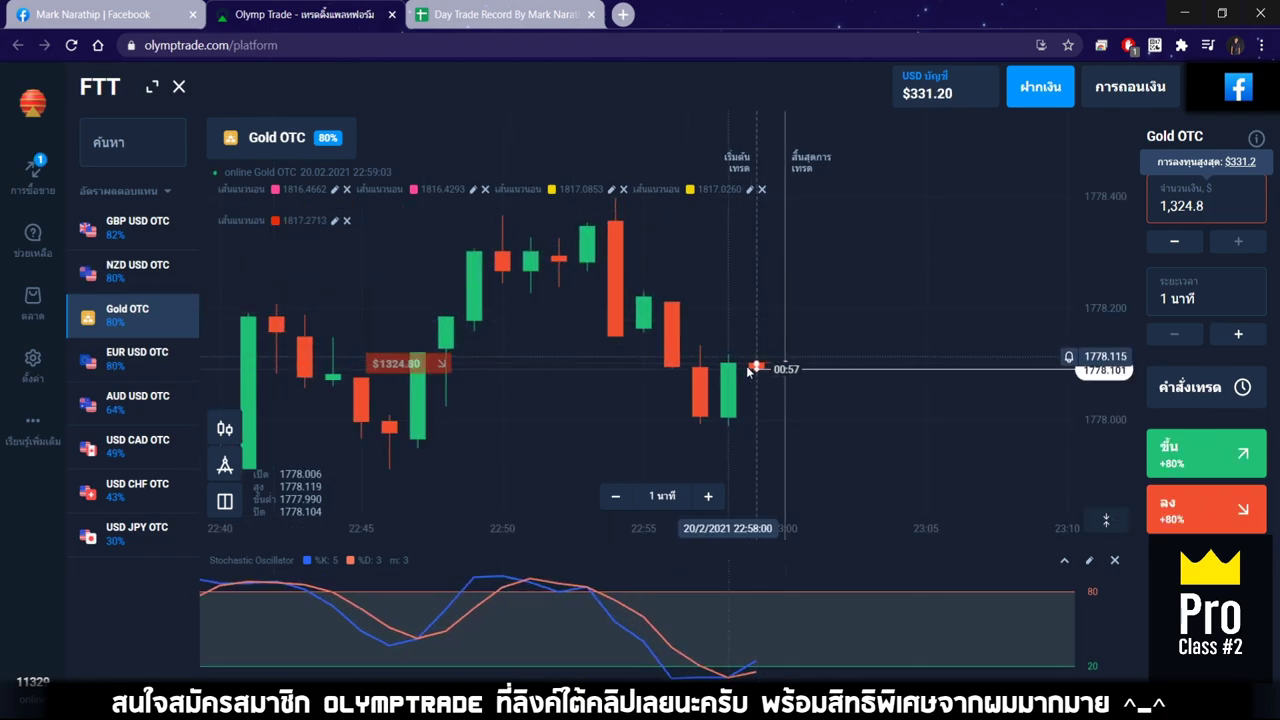
pyautogui.moveTo(811, 404); pyautogui.dragTo(856, 404)
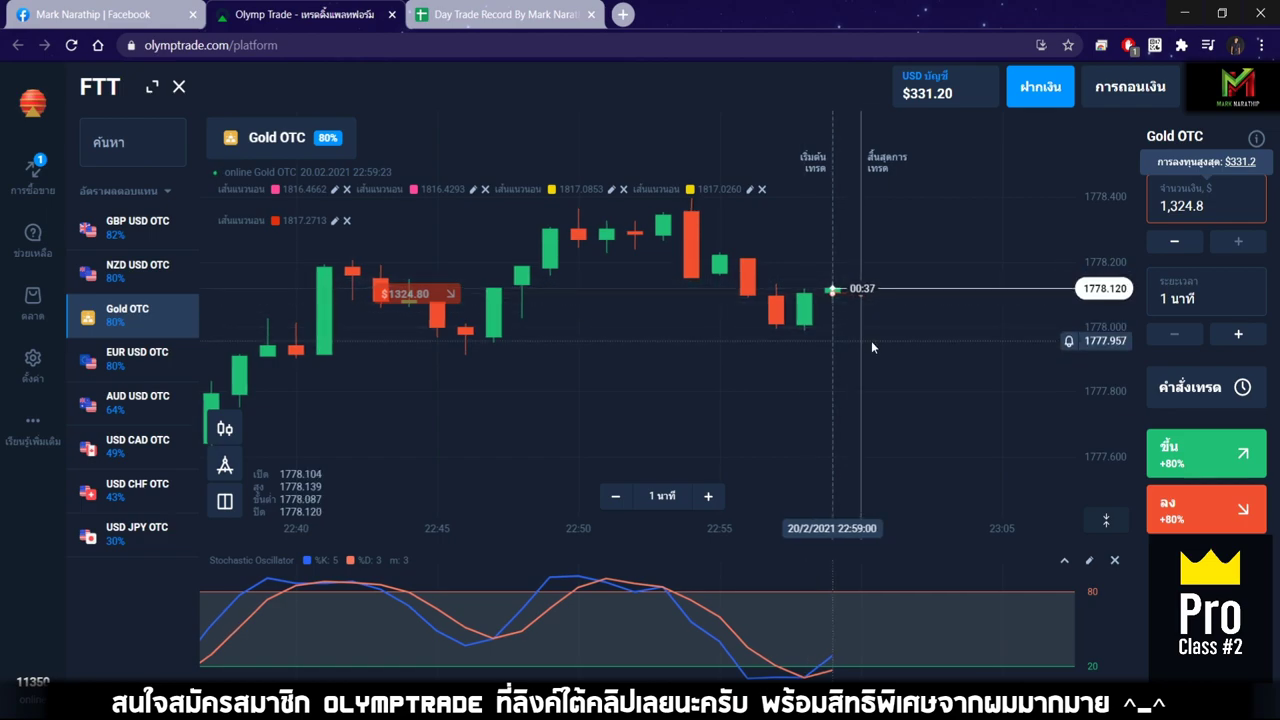
pyautogui.scroll(-2, 873, 292)
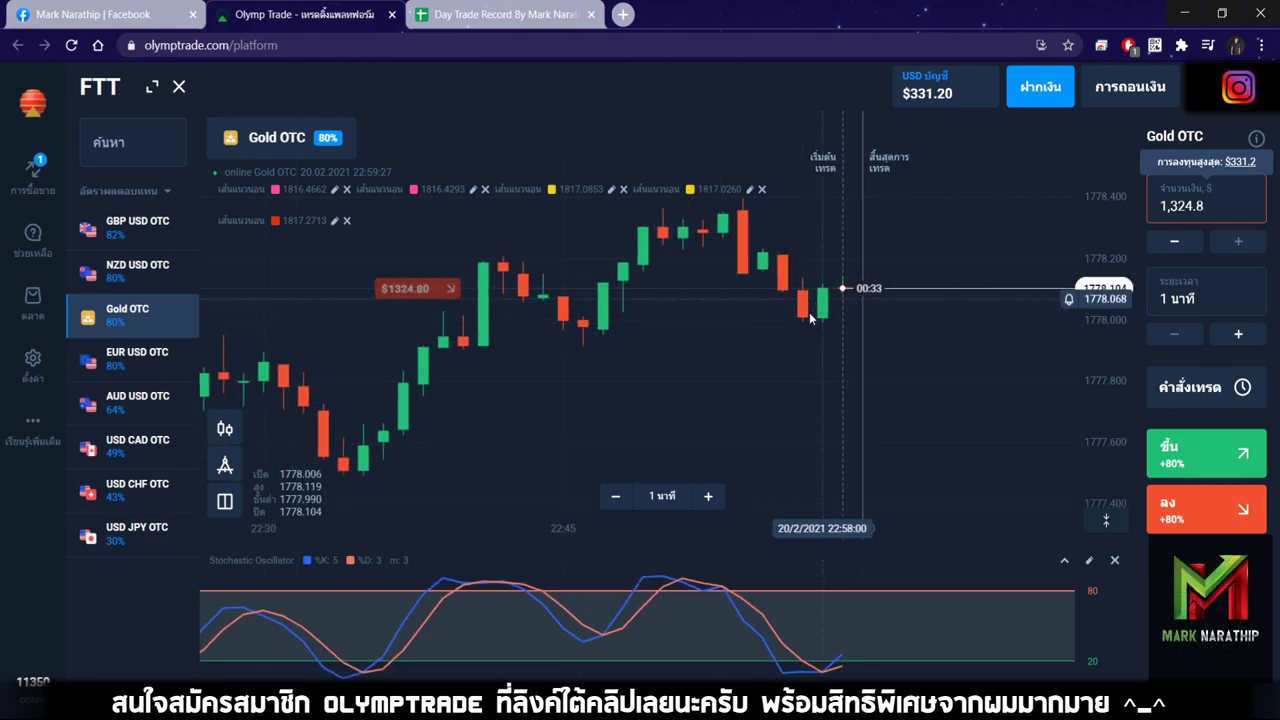
pyautogui.scroll(-5, 809, 316)
pyautogui.scroll(-1, 815, 330)
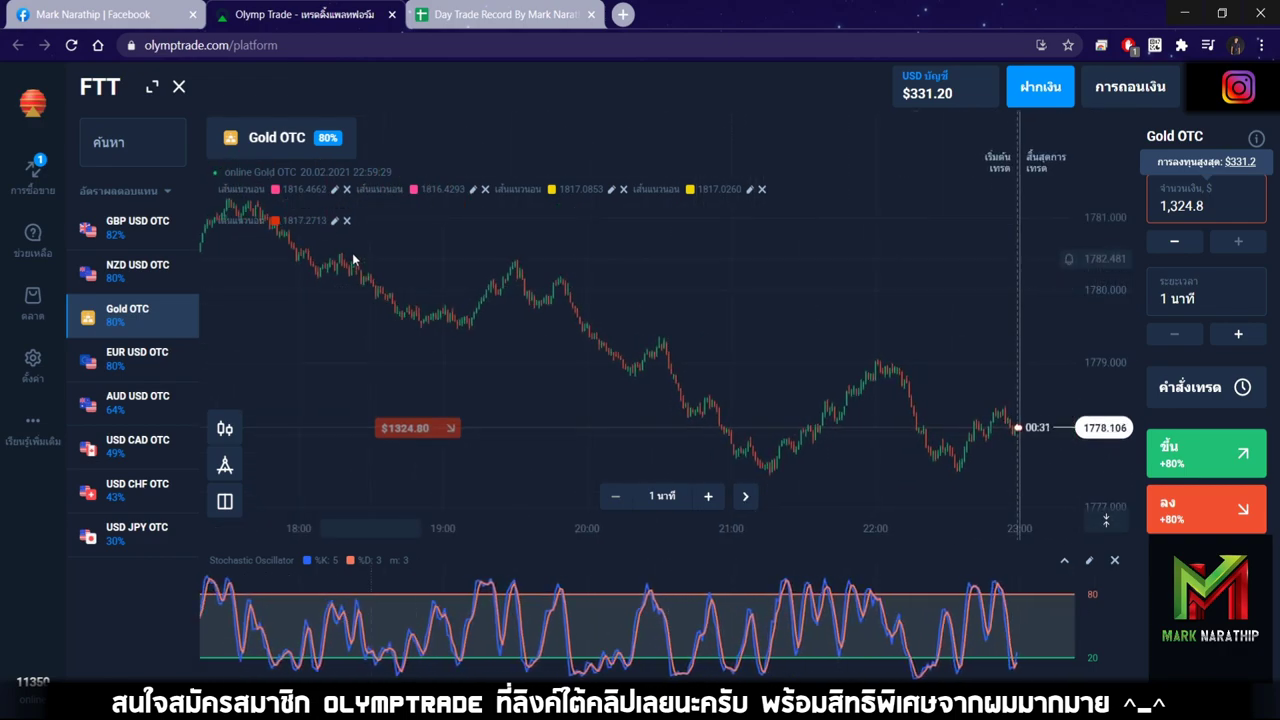
pyautogui.scroll(5, 785, 370)
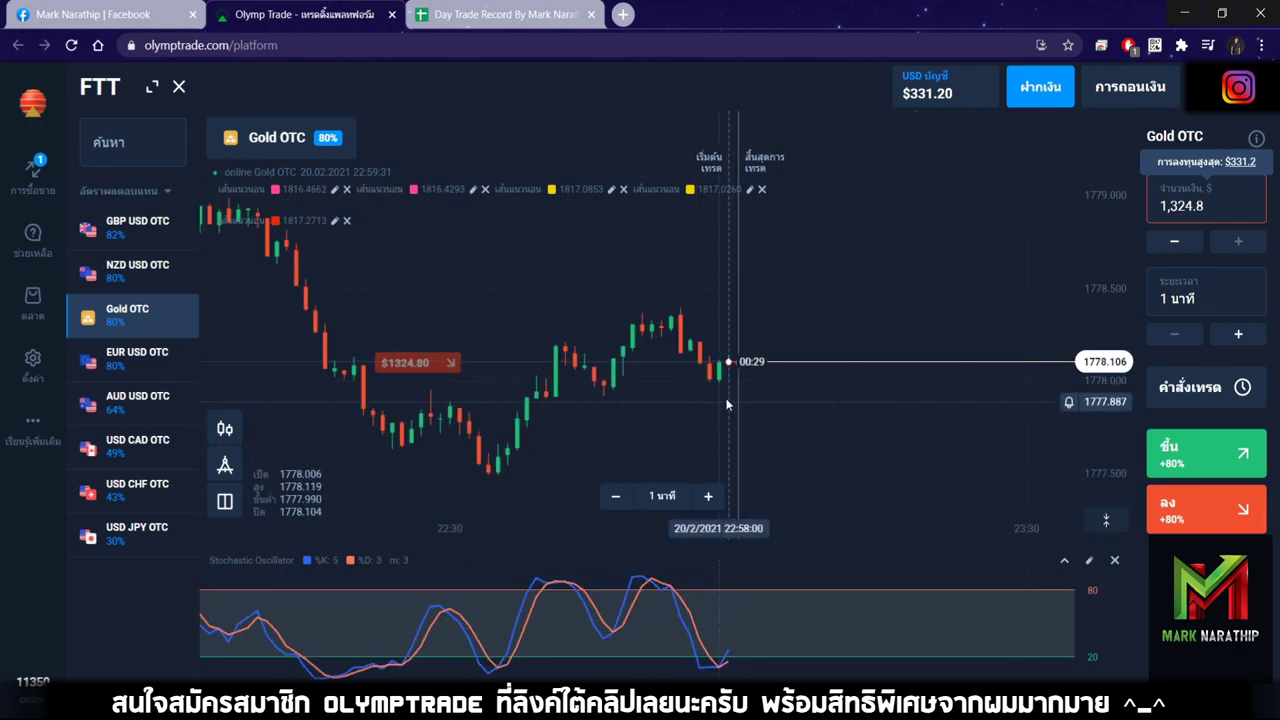
pyautogui.moveTo(715, 372); pyautogui.dragTo(768, 370)
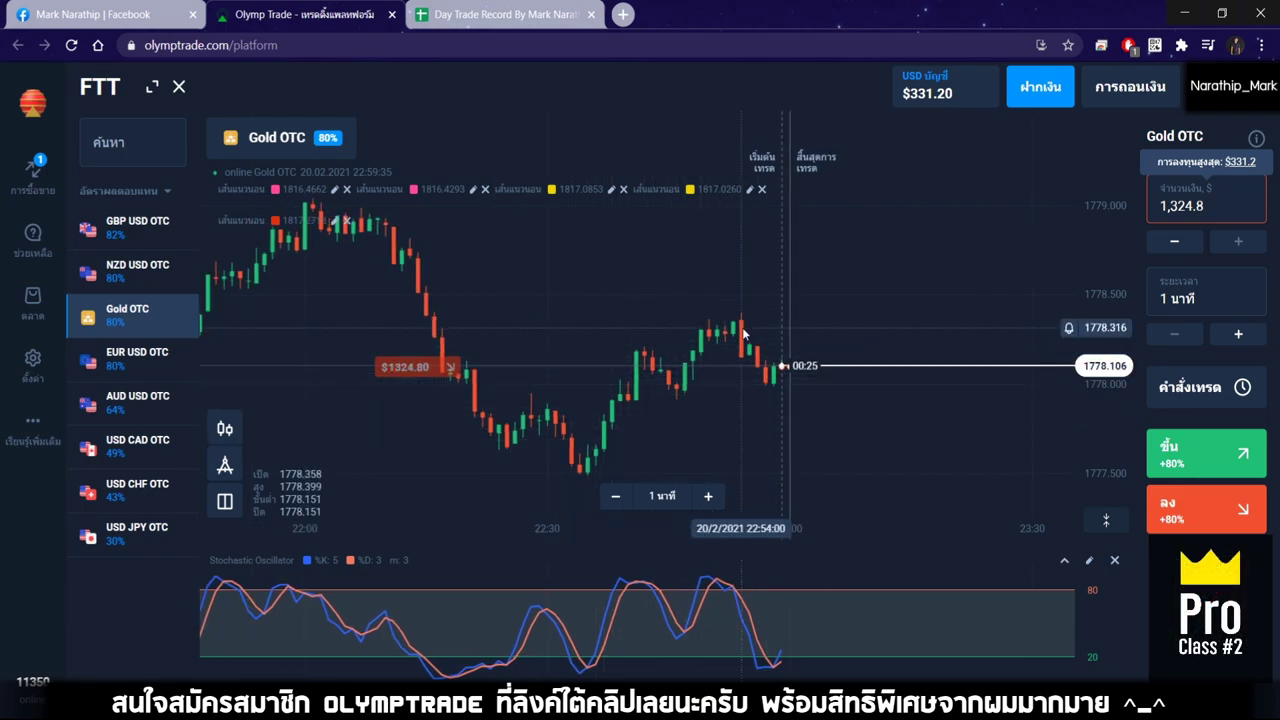
pyautogui.scroll(3, 760, 338)
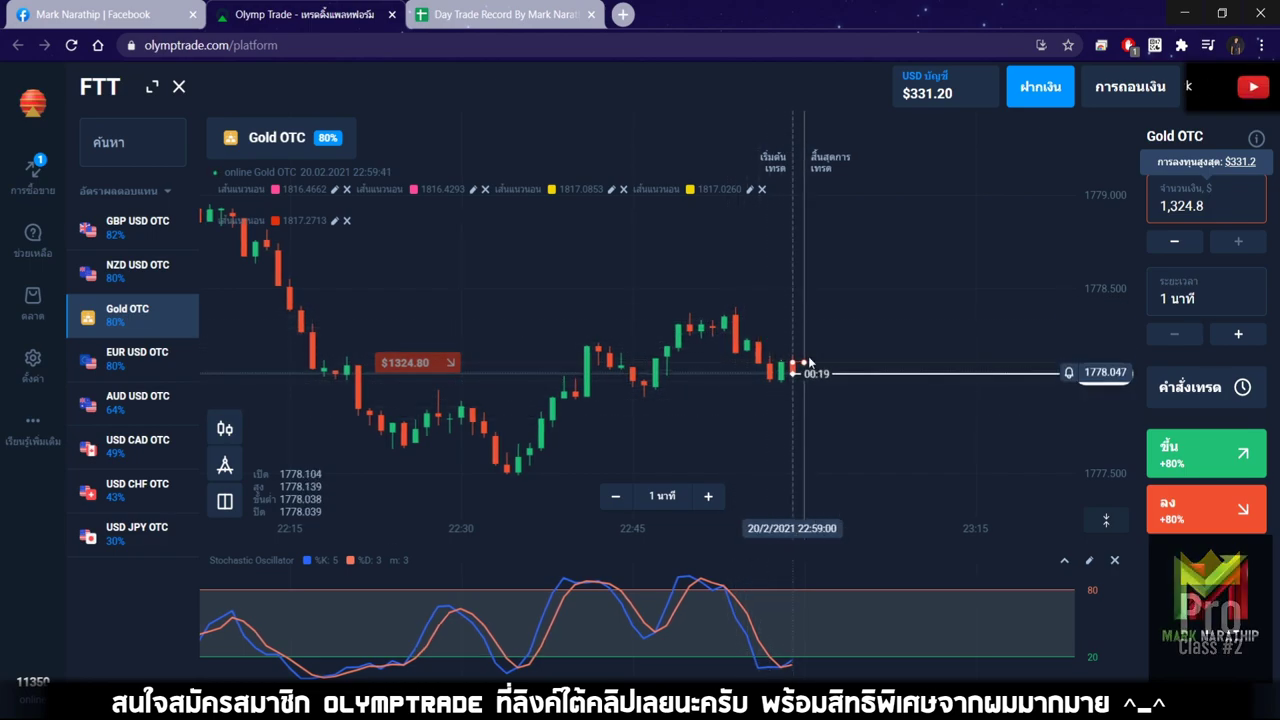
pyautogui.scroll(-5, 765, 340)
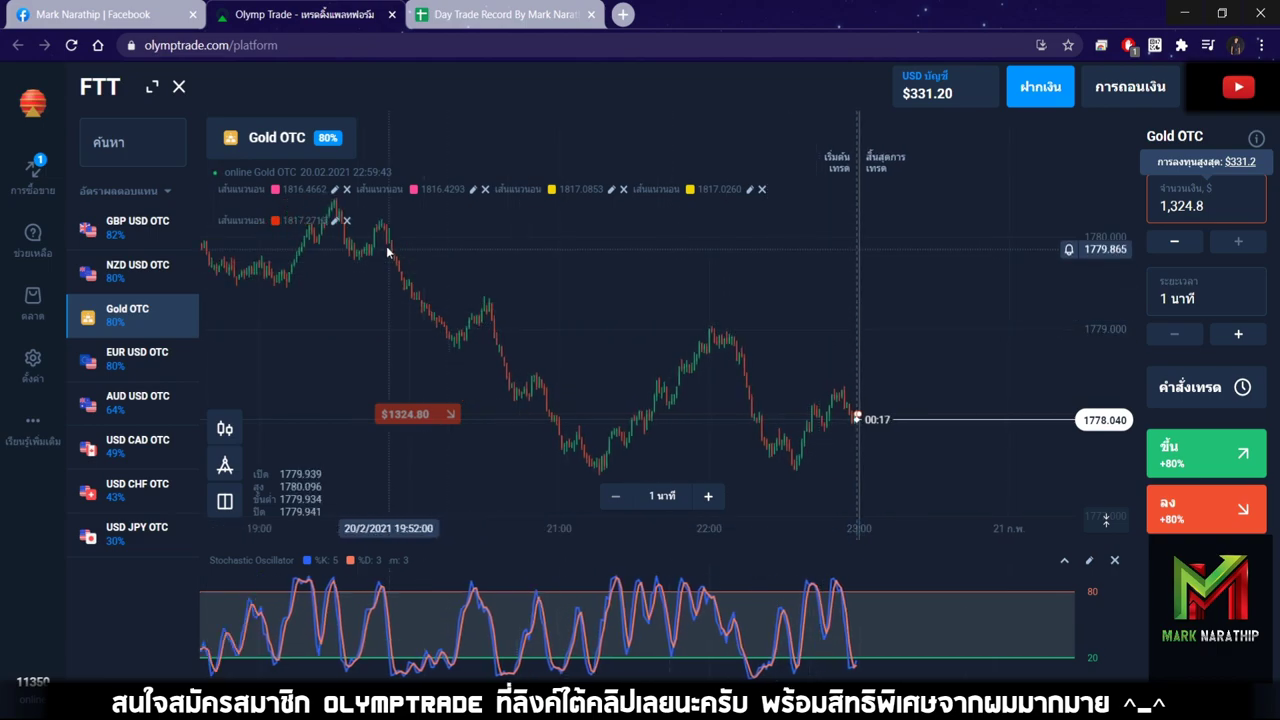
pyautogui.scroll(5, 818, 341)
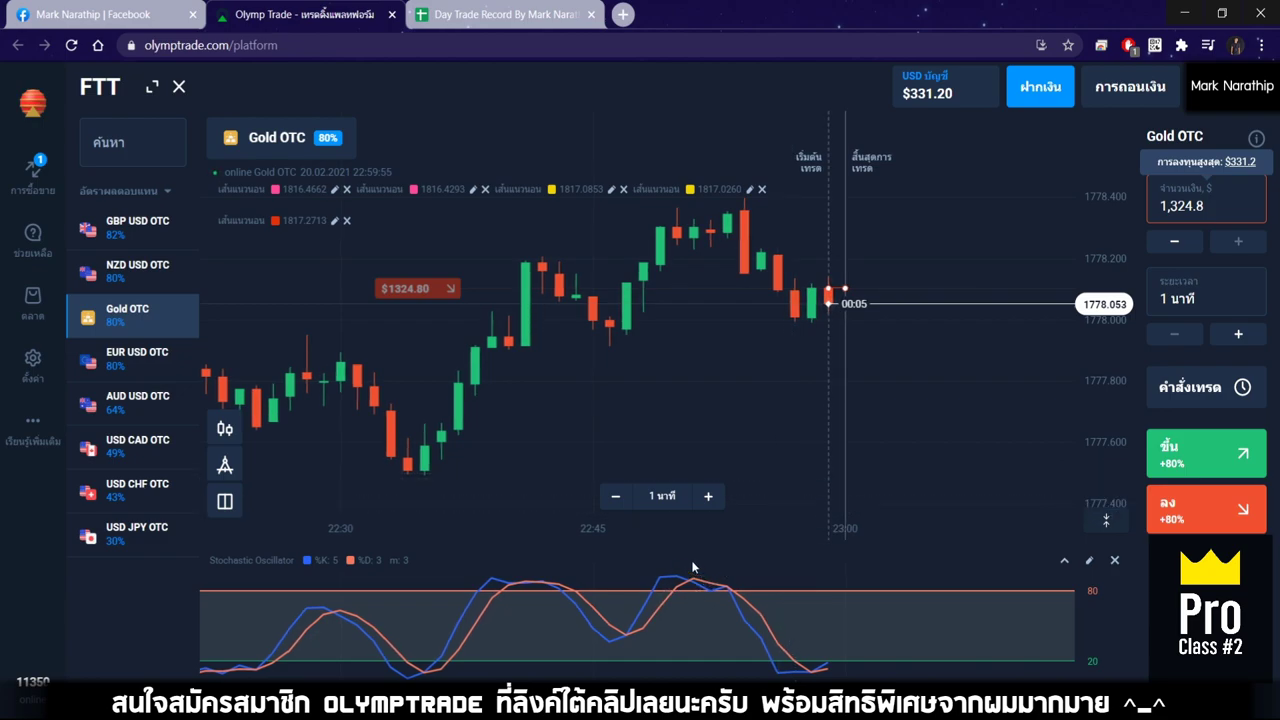
pyautogui.moveTo(702, 574); pyautogui.dragTo(742, 574)
pyautogui.moveTo(918, 294); pyautogui.dragTo(871, 273)
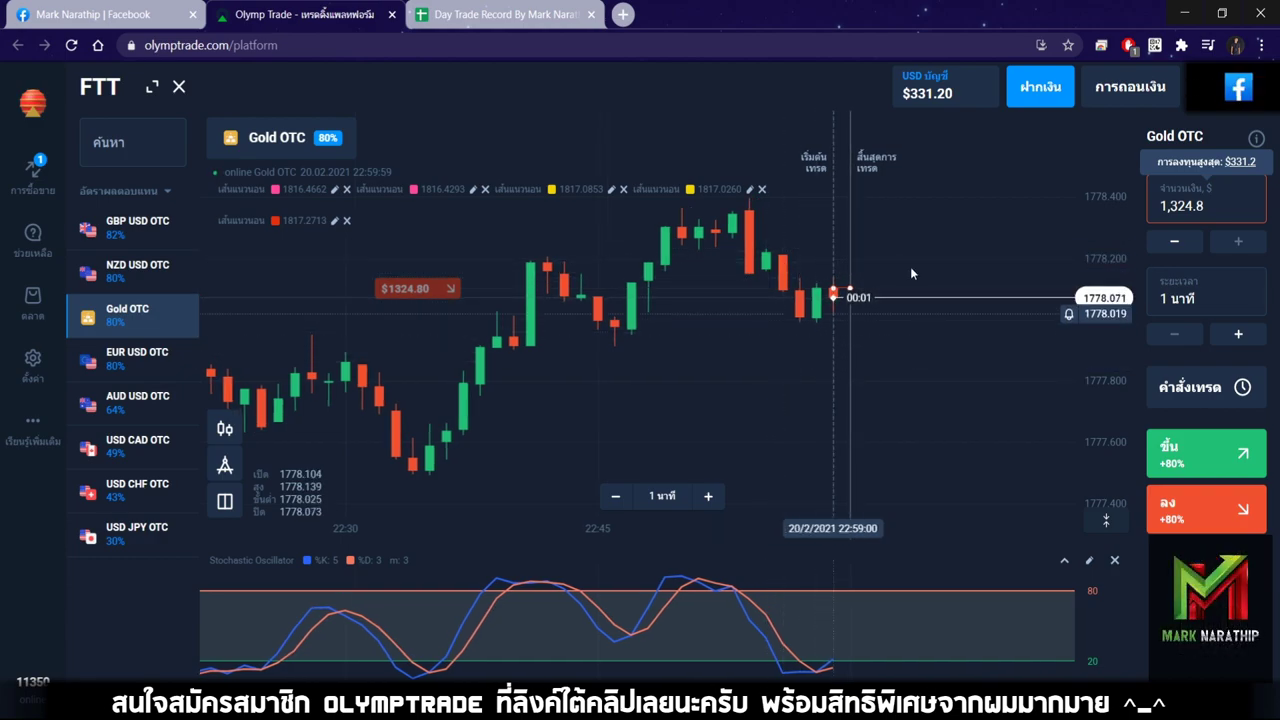
pyautogui.scroll(2, 900, 358)
pyautogui.scroll(1, 863, 362)
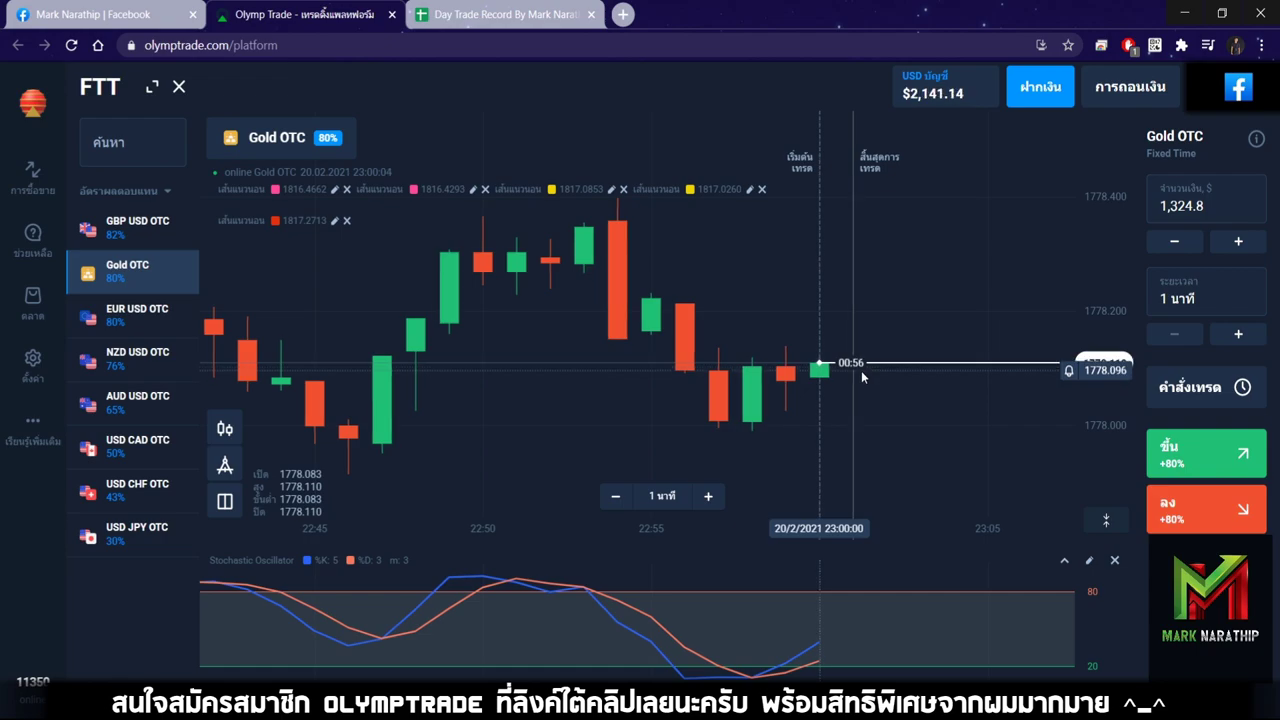
# Step: Switch to the Day Trade Record spreadsheet and set the result of trade 2 to a win (ชนะ)
pyautogui.hotkey('ctrl', 'Tab')
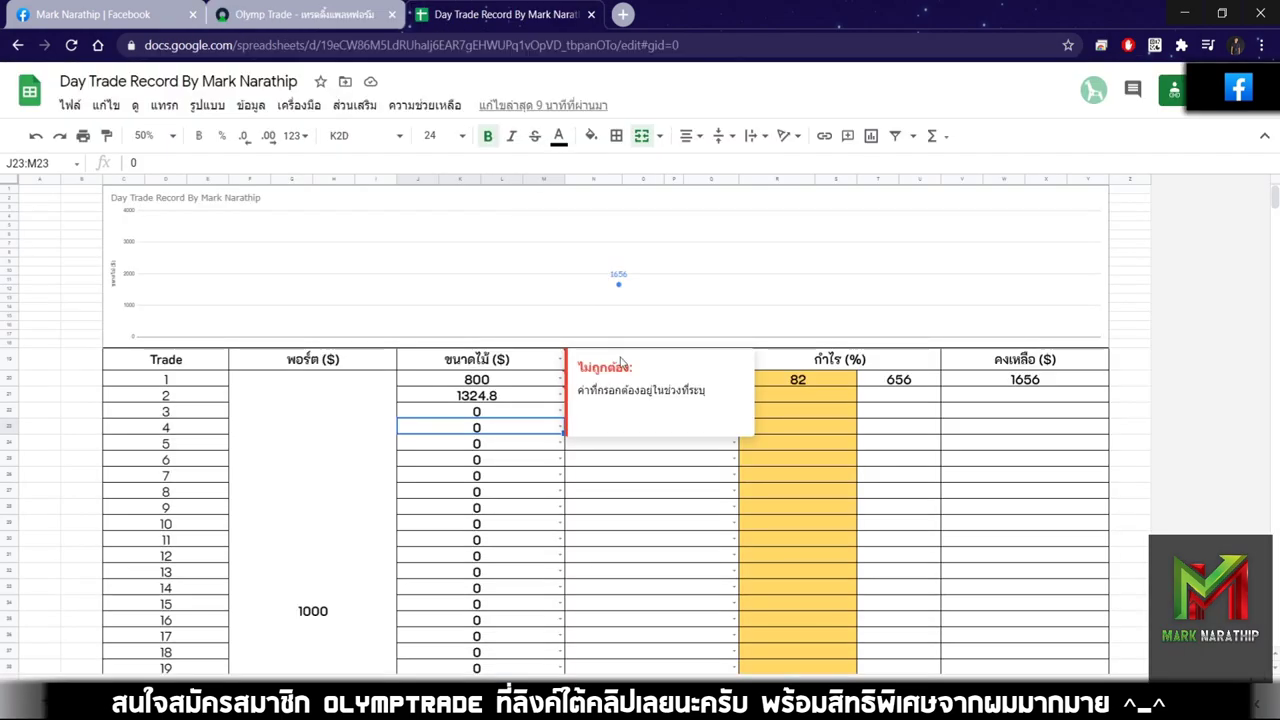
pyautogui.click(530, 416)
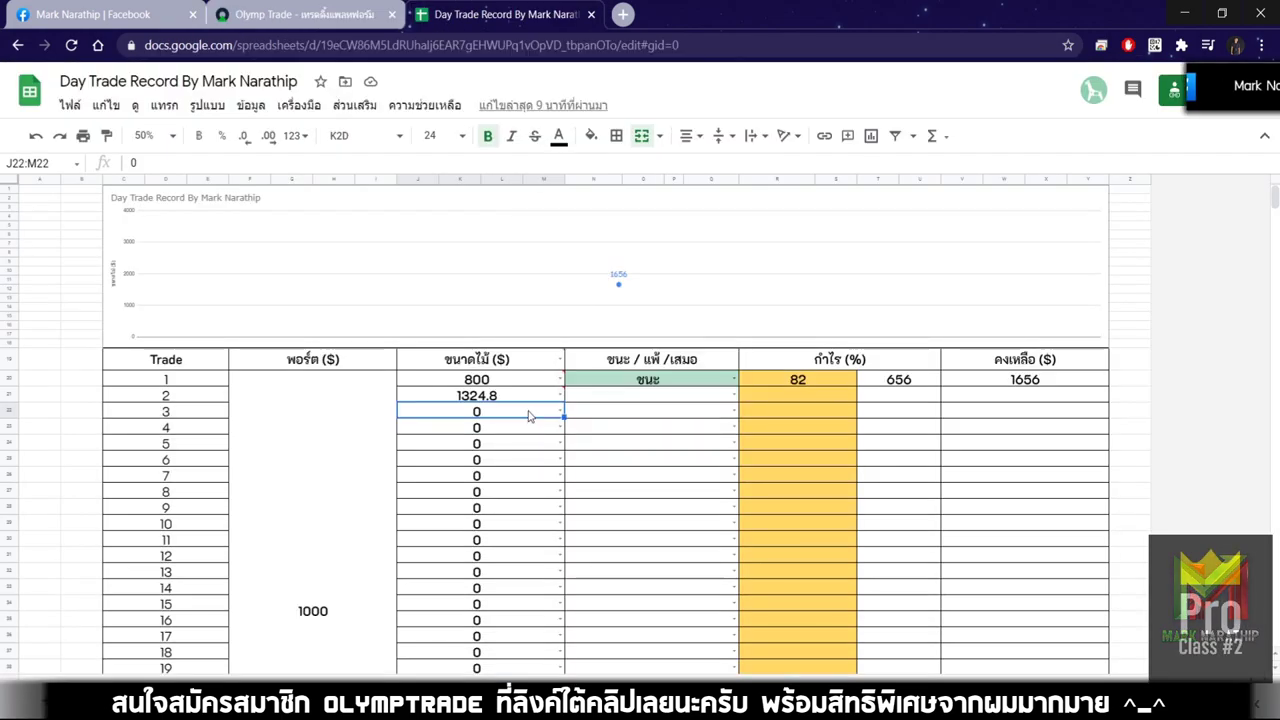
pyautogui.click(680, 471)
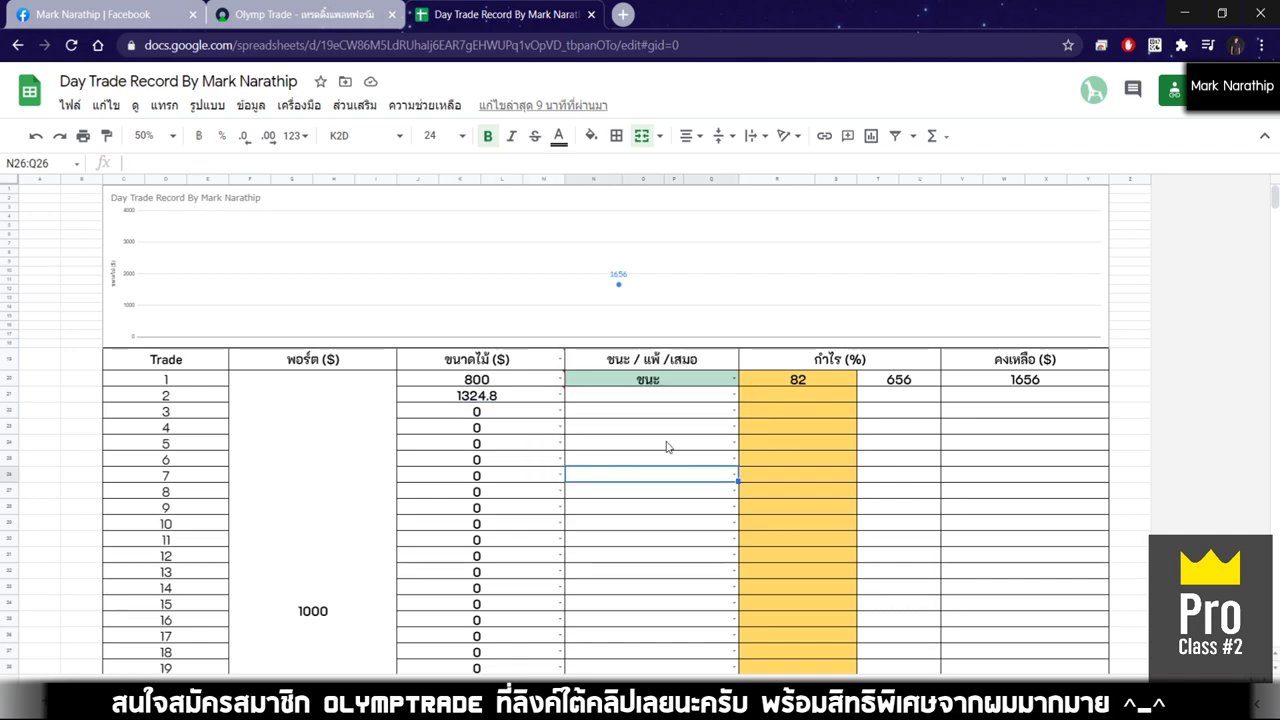
pyautogui.doubleClick(637, 399)
pyautogui.click(583, 420)
# Step: Check the Gold OTC payout rate on Olymp Trade and enter 80 as the profit percentage of trade 2
pyautogui.click(817, 400)
pyautogui.click(300, 14)
pyautogui.click(505, 14)
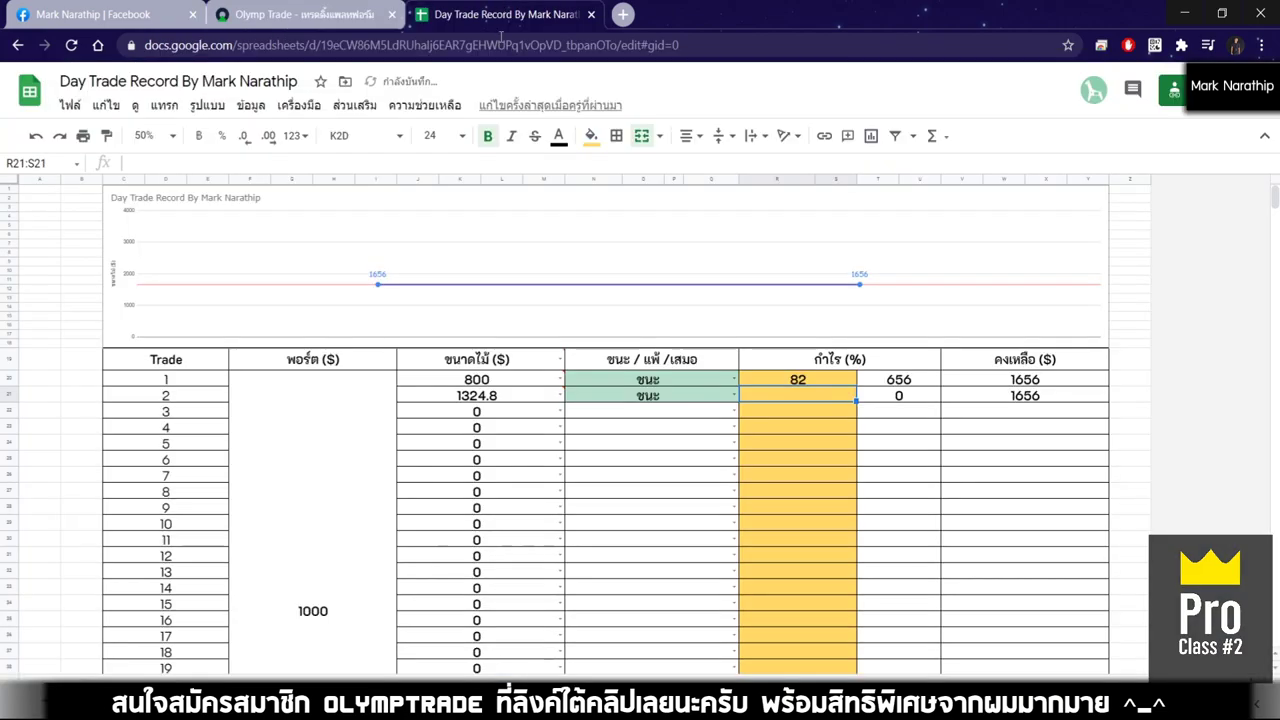
pyautogui.write('80')
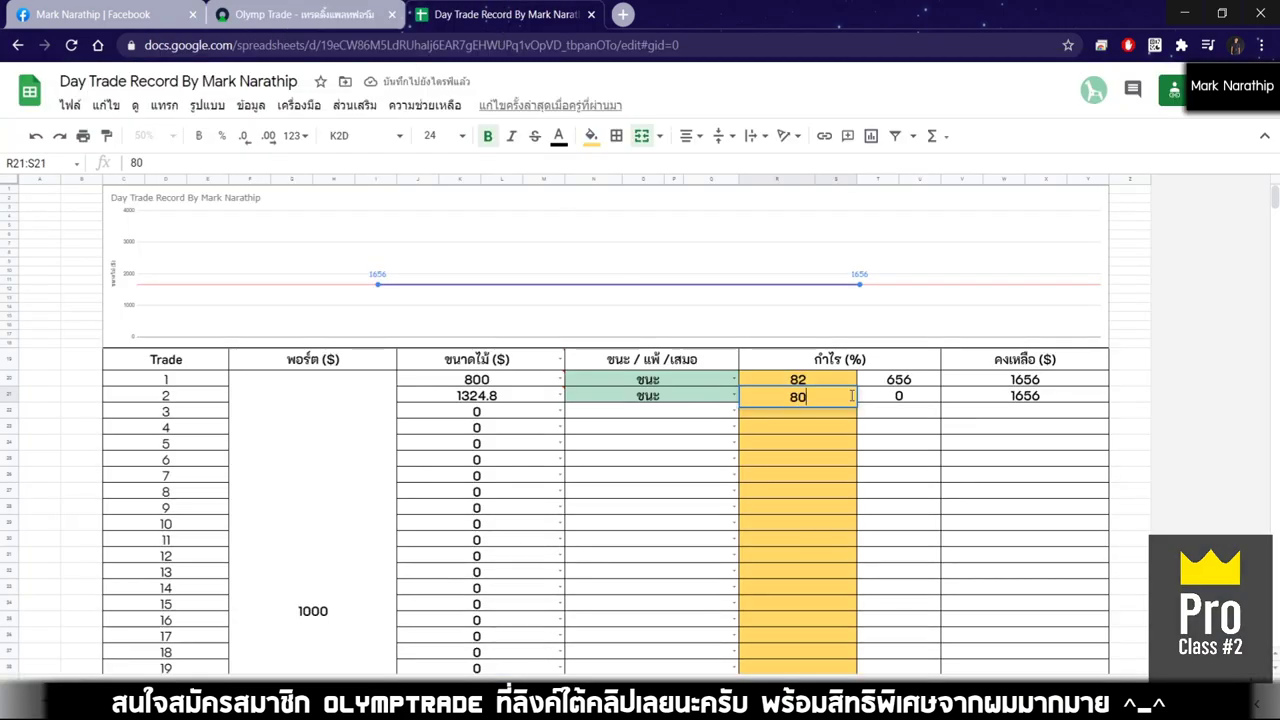
pyautogui.press('Return')
# Step: Compare the remaining balance of trade 2 with the Olymp Trade account balance and check the total profit against the goal
pyautogui.click(1045, 402)
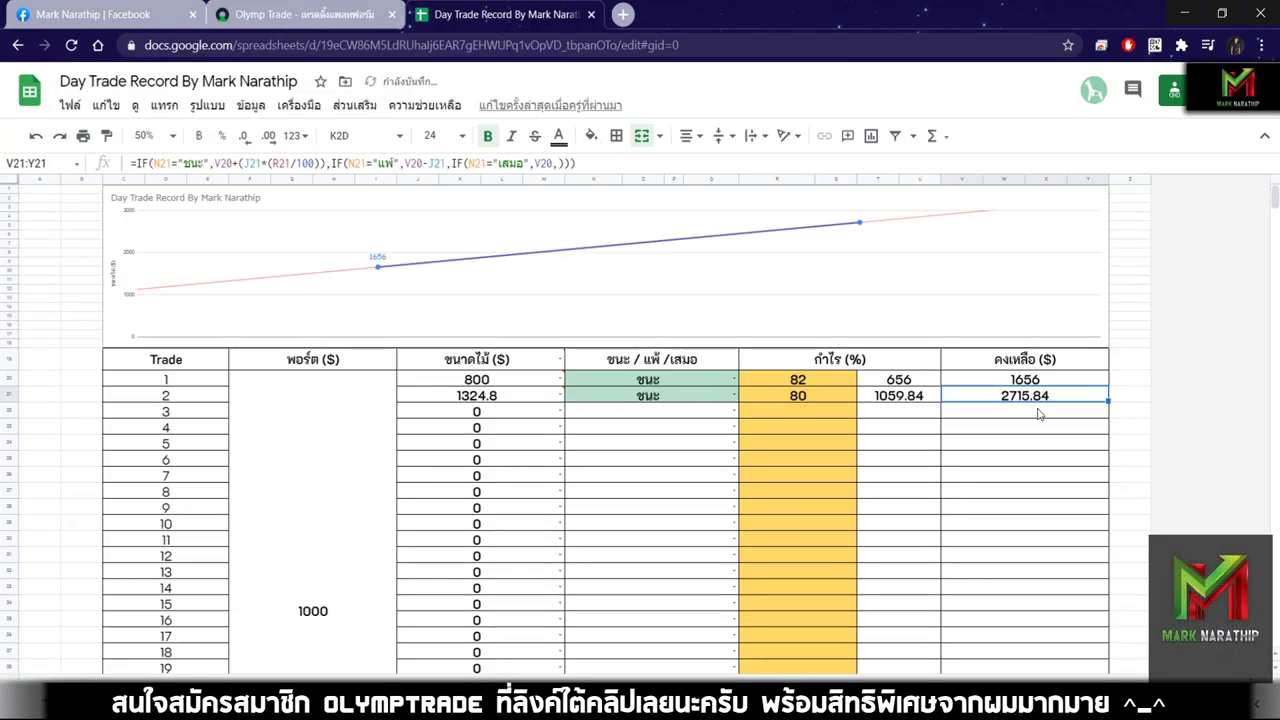
pyautogui.click(300, 14)
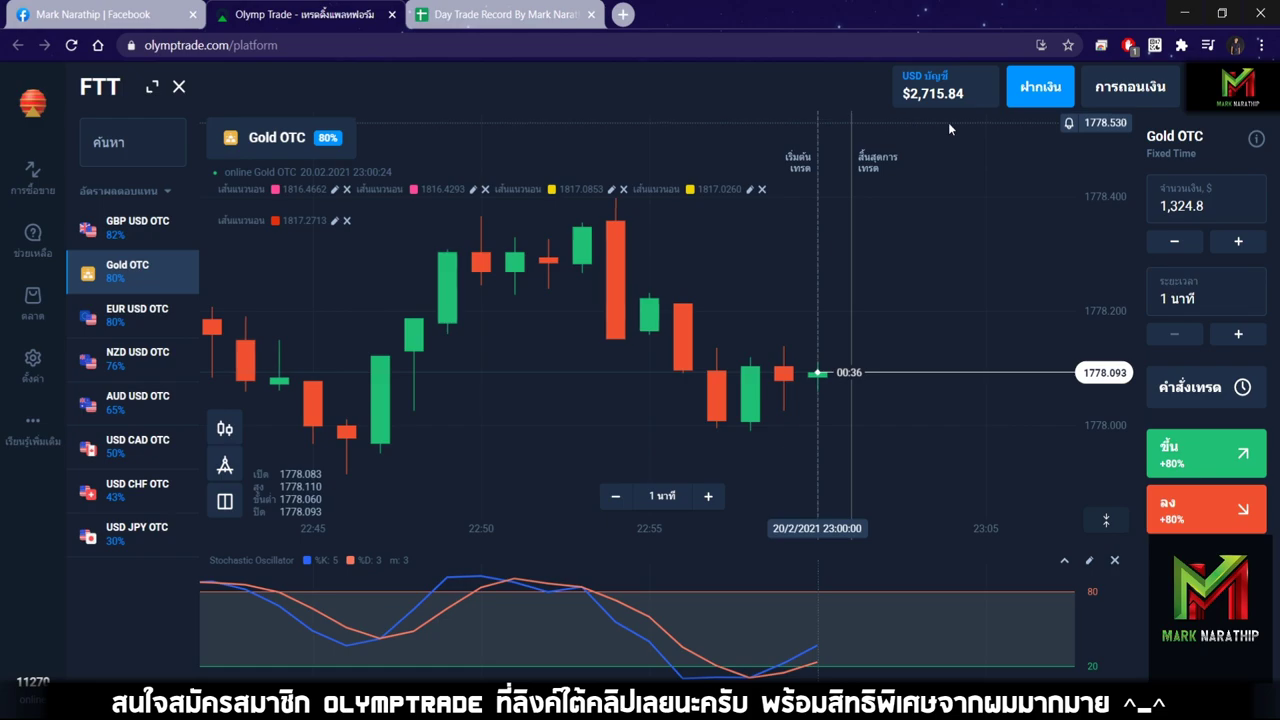
pyautogui.click(505, 14)
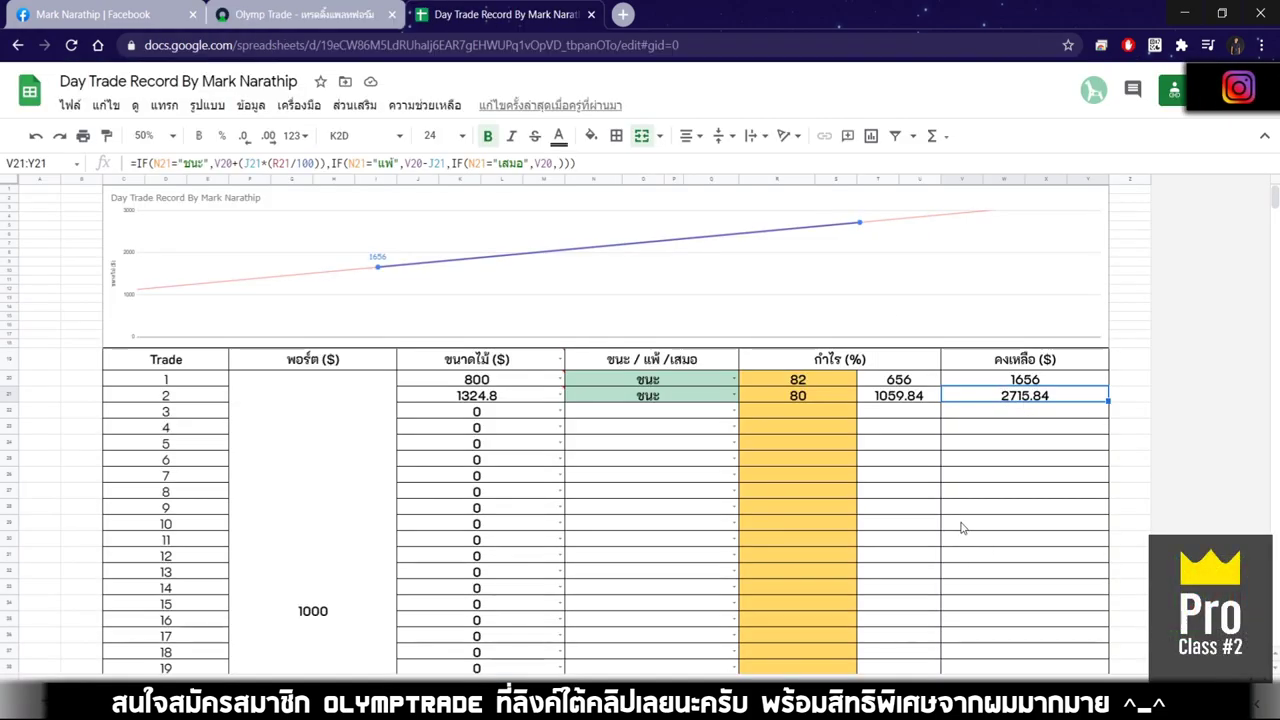
pyautogui.scroll(-5, 918, 481)
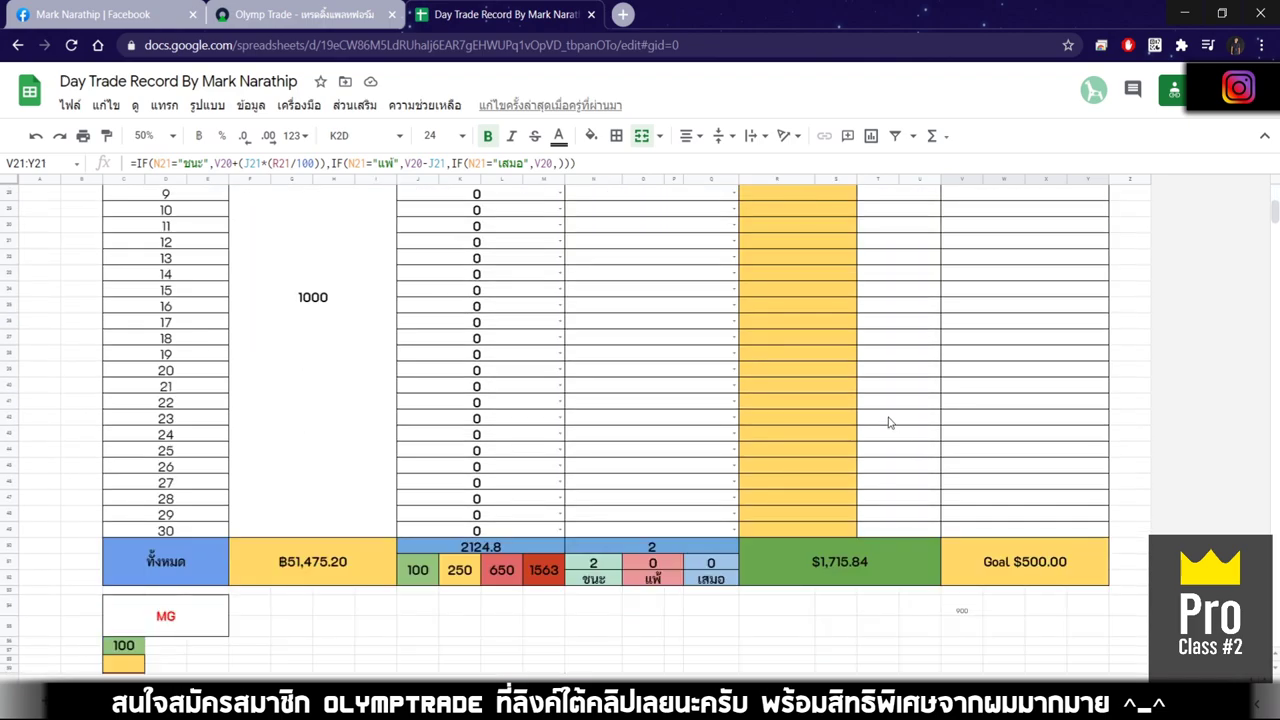
pyautogui.click(874, 374)
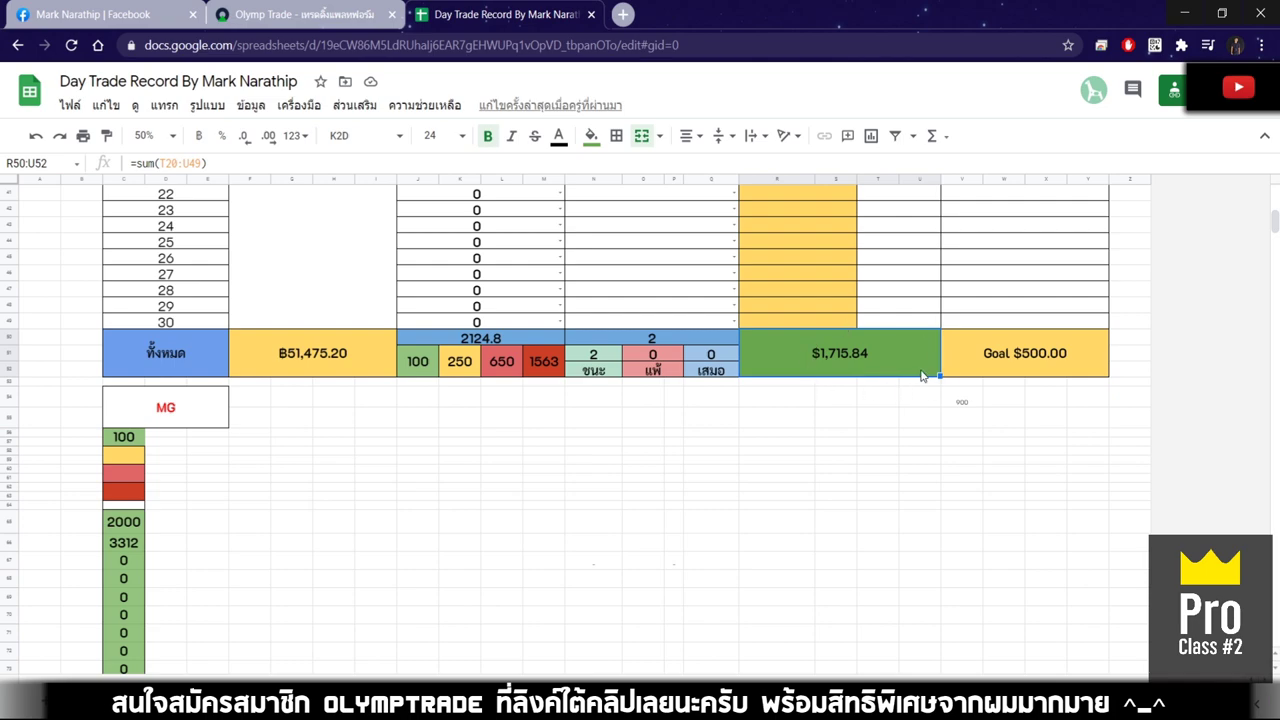
# Step: Set the trade size of trade 3 with the formula =2715.84*0.8 and check it against the remaining balance of trade 2
pyautogui.scroll(10, 922, 376)
pyautogui.click(538, 411)
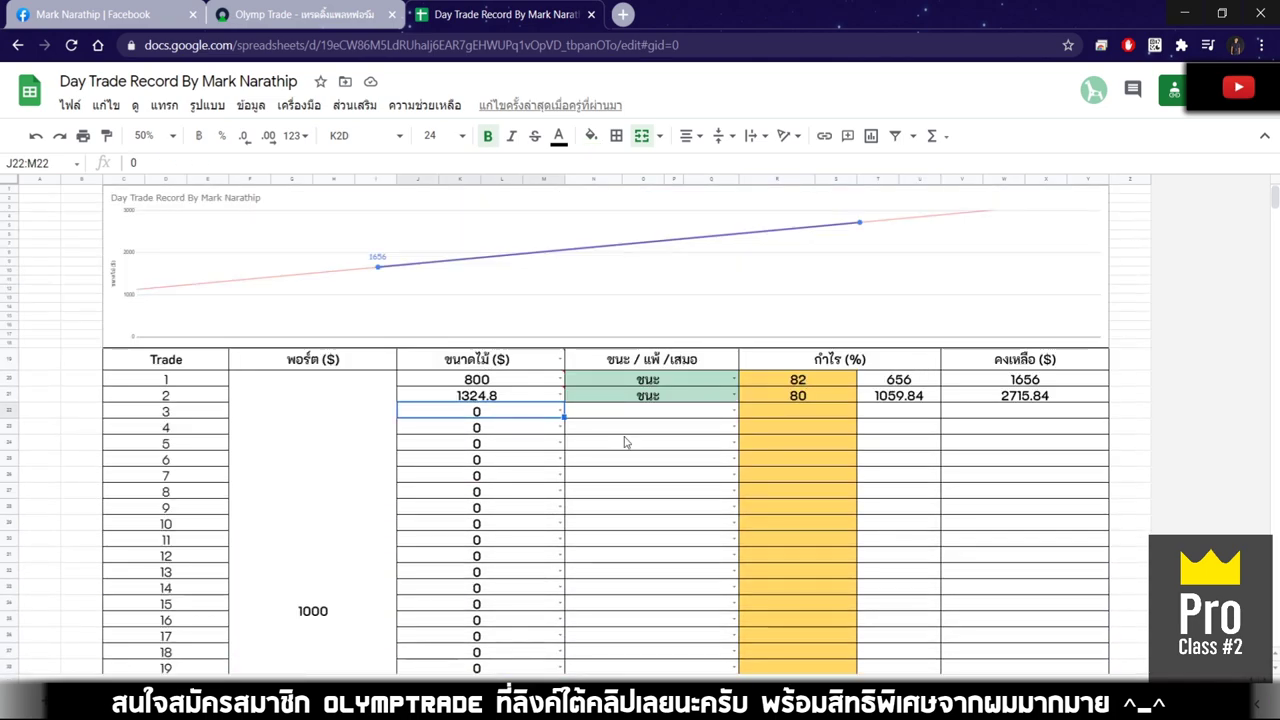
pyautogui.write('=27')
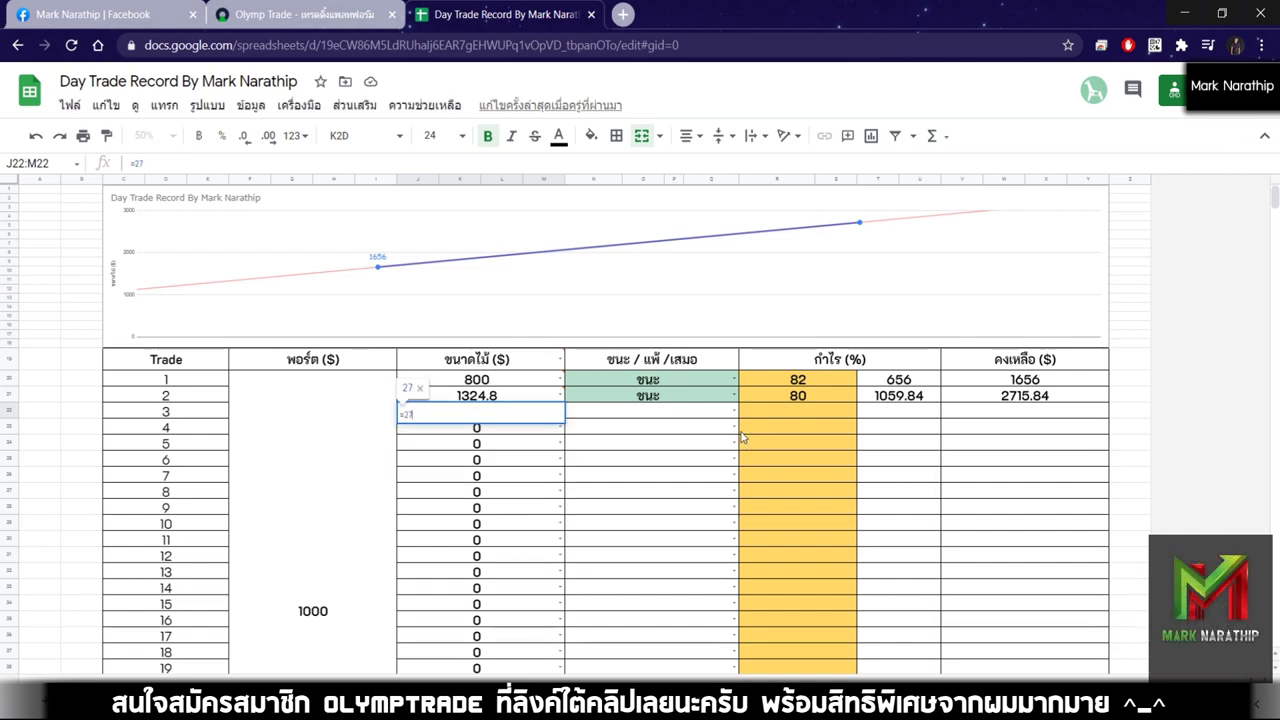
pyautogui.write('1')
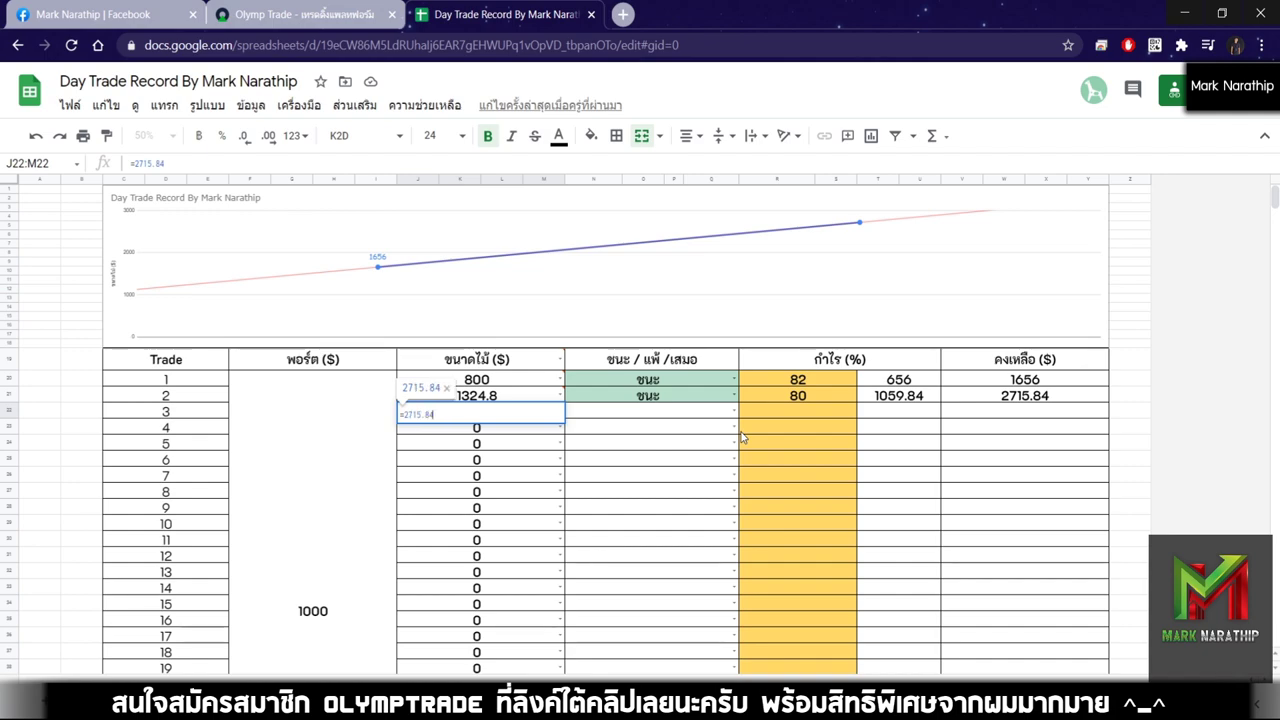
pyautogui.write('5.84')
pyautogui.write('+0')
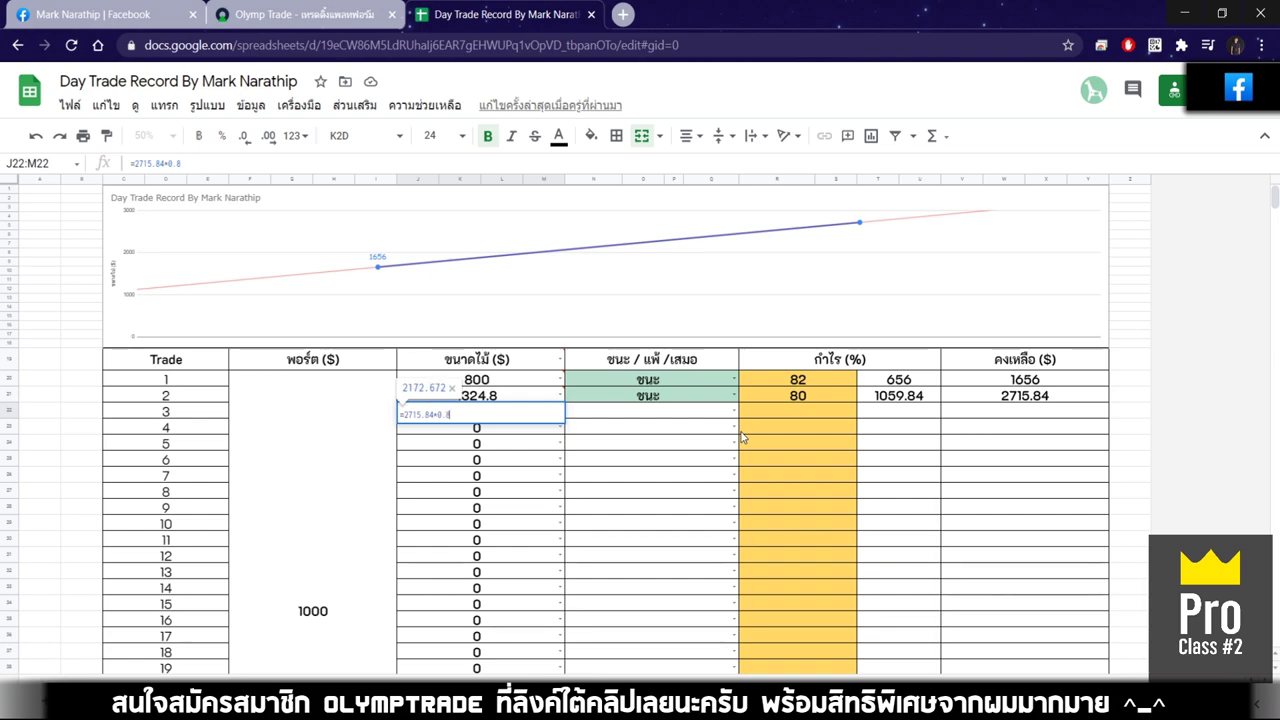
pyautogui.write('.8')
pyautogui.press('Return')
pyautogui.click(1011, 400)
pyautogui.click(506, 418)
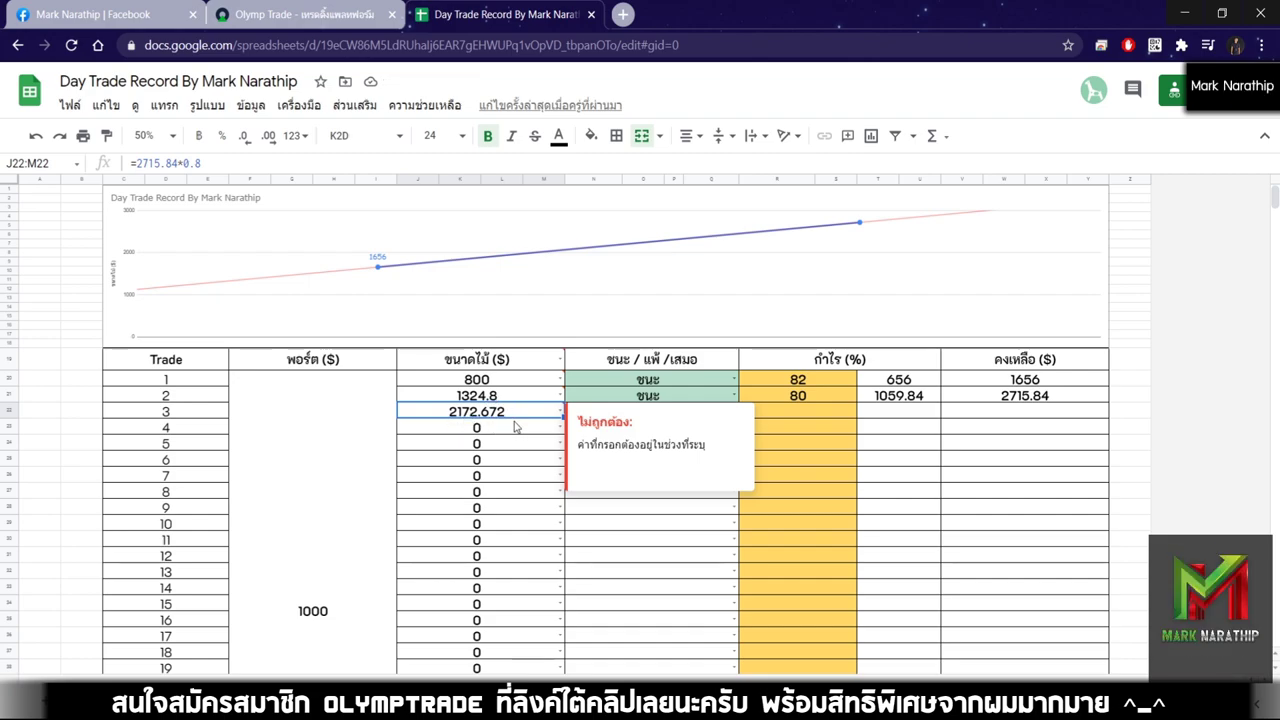
# Step: Switch to Olymp Trade, check the trade 3 size in the spreadsheet, and set the Gold OTC trade amount to 2,172.67
pyautogui.click(330, 14)
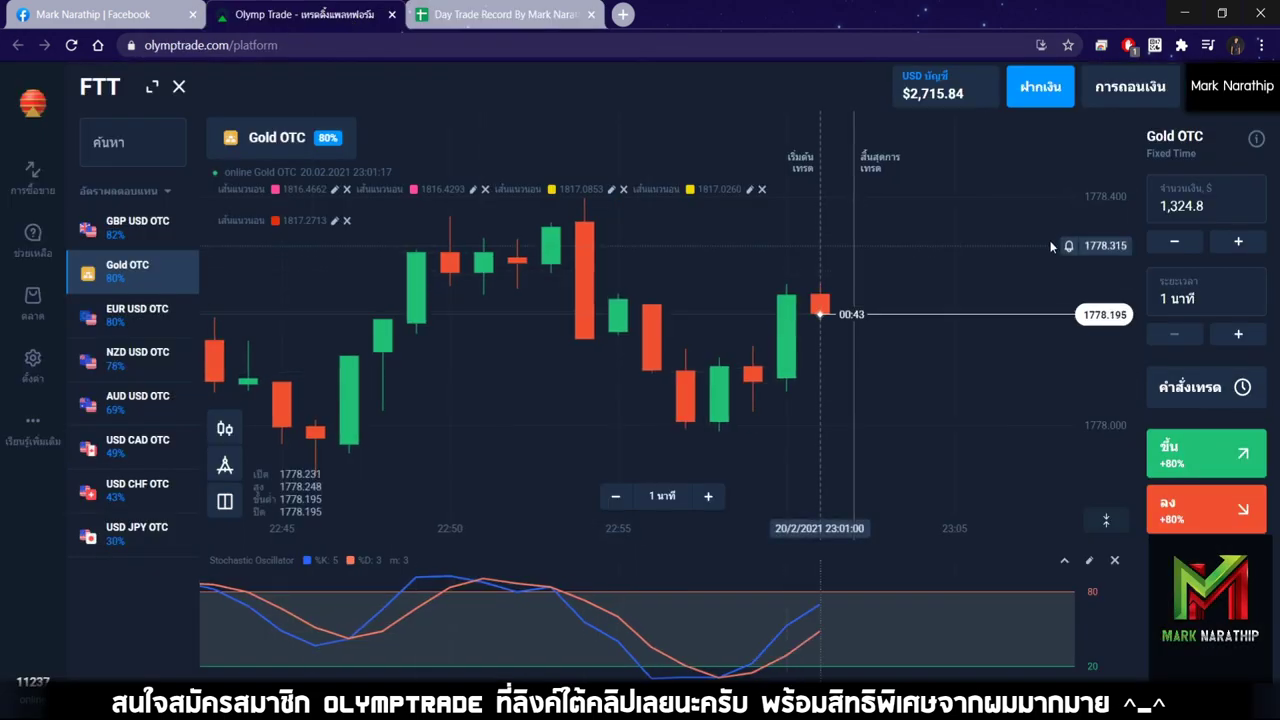
pyautogui.click(510, 14)
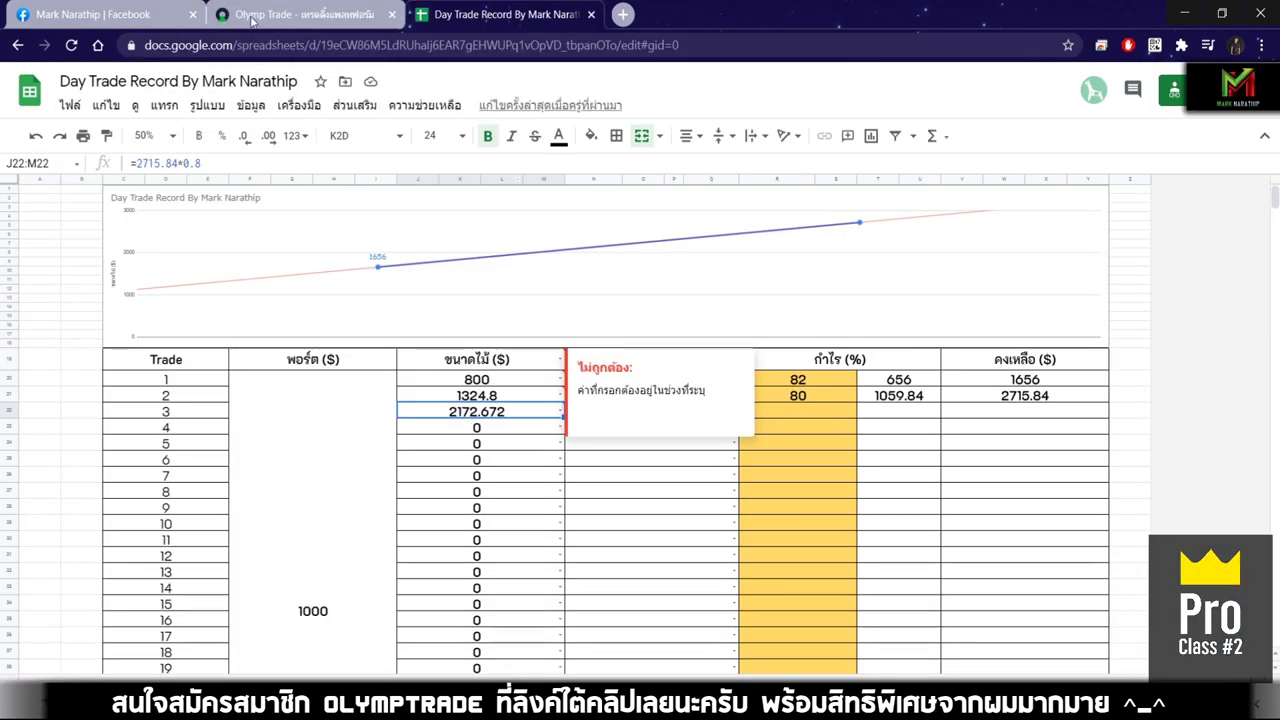
pyautogui.click(300, 14)
pyautogui.write('2,172.67')
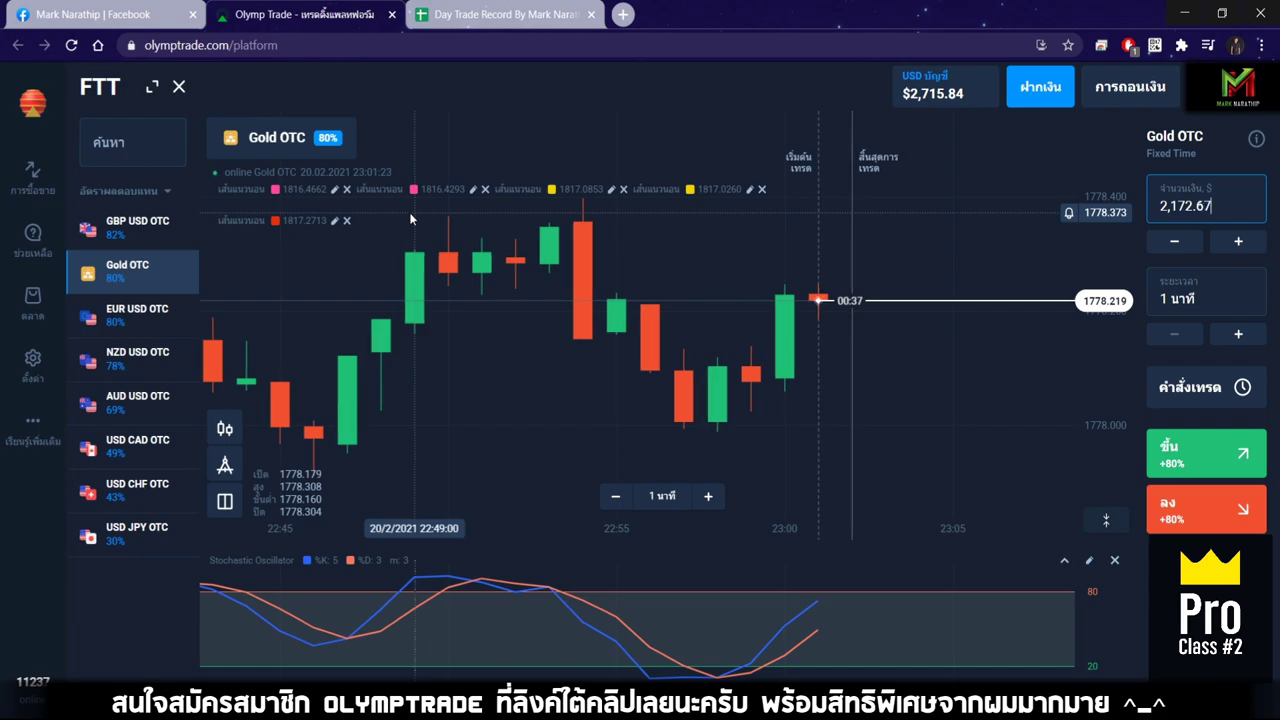
# Step: Compare the Olymp Trade amount with the trade 3 size in the spreadsheet and examine the wider Gold OTC price trend
pyautogui.click(436, 26)
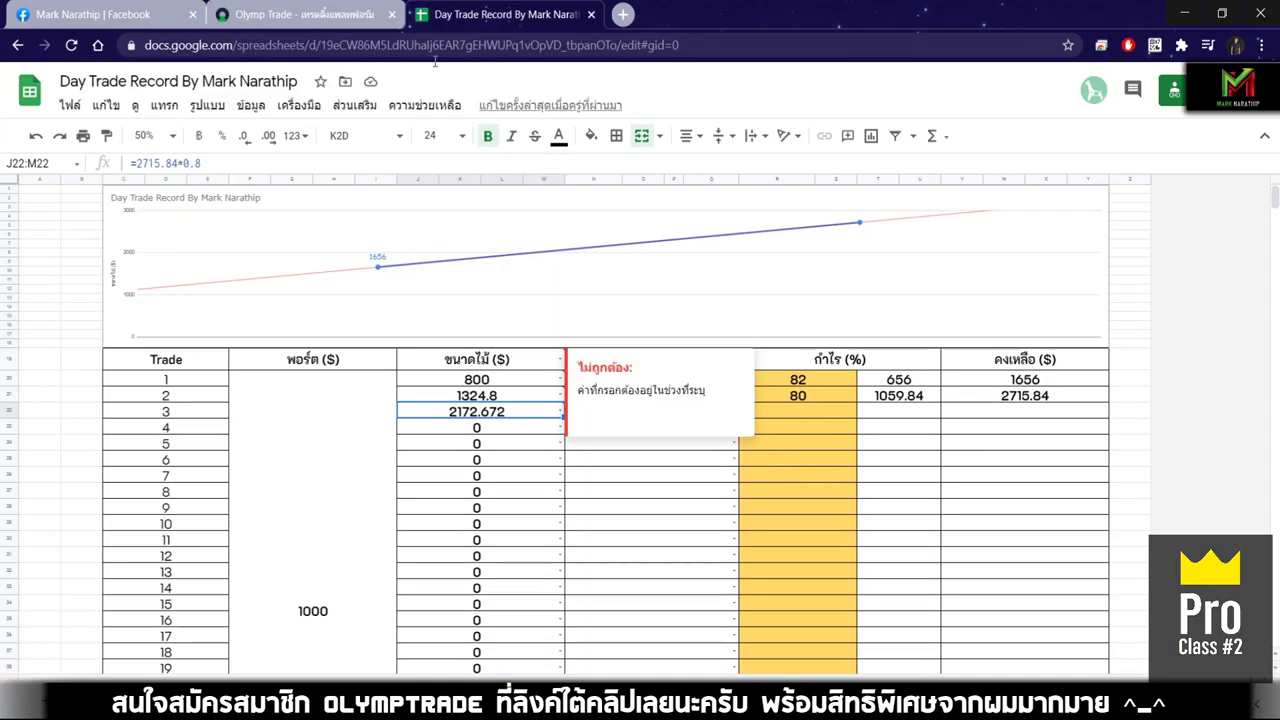
pyautogui.press('Right')
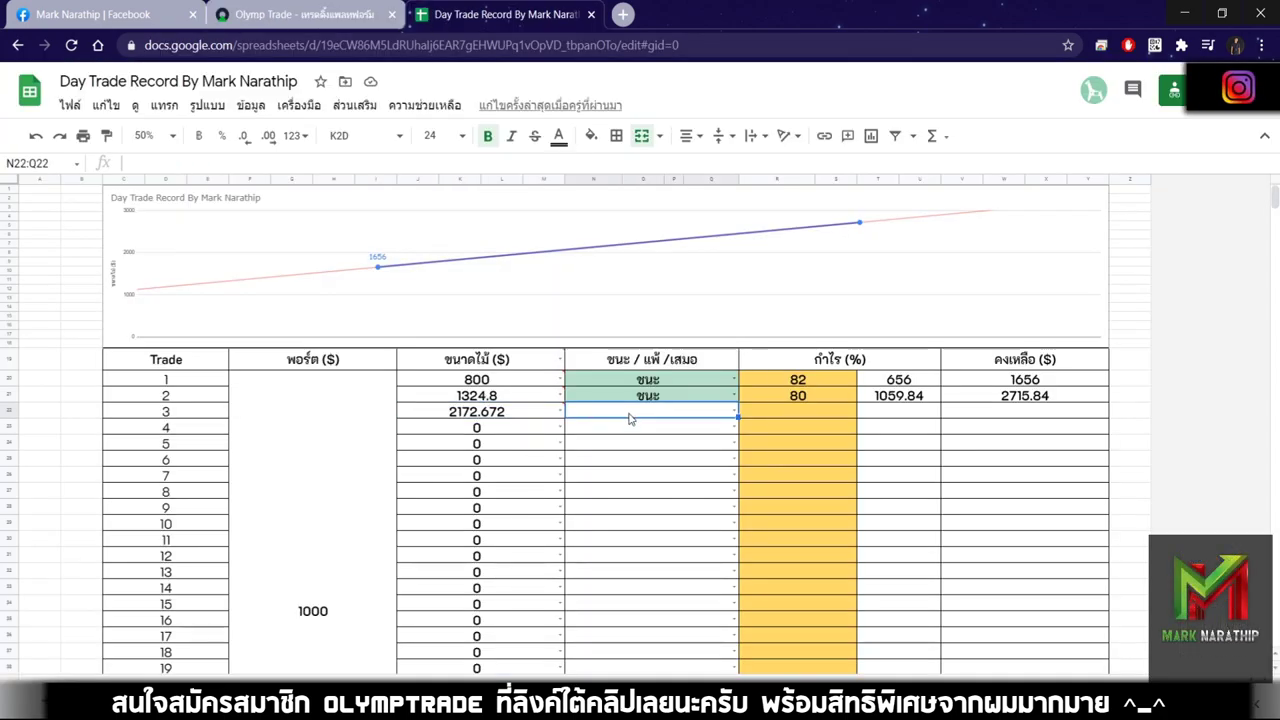
pyautogui.click(300, 33)
pyautogui.scroll(-5, 998, 322)
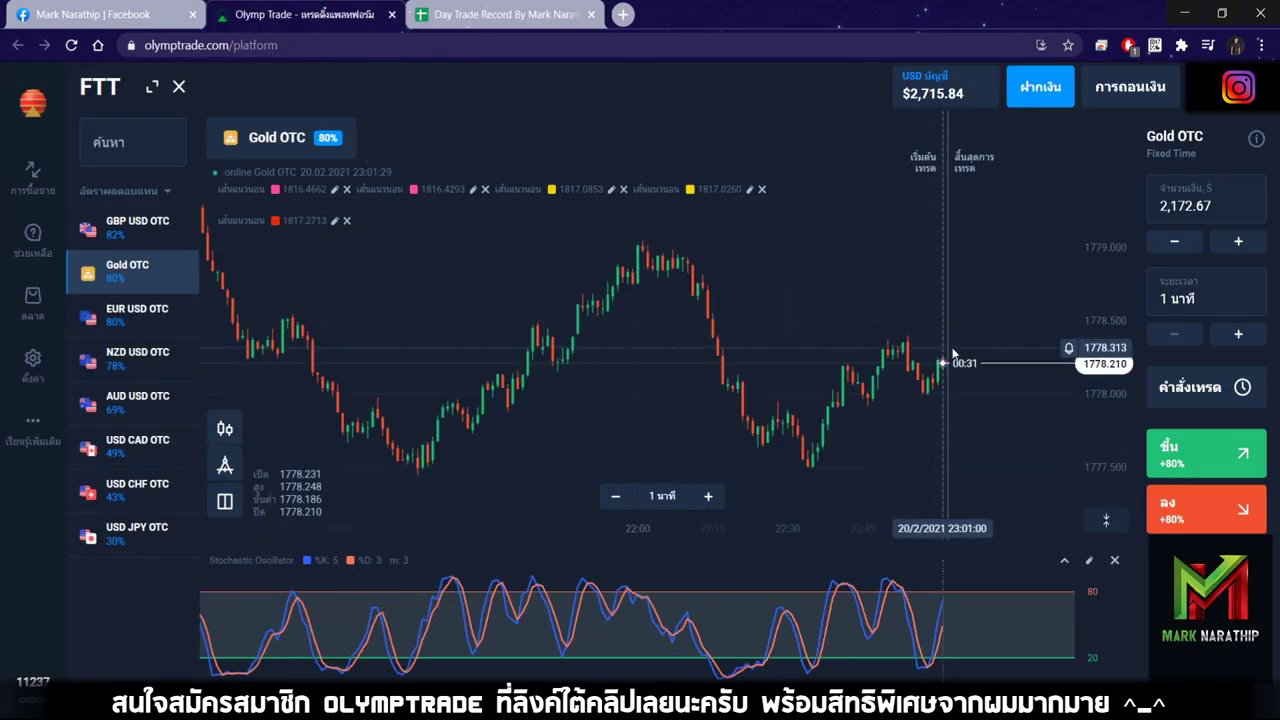
pyautogui.moveTo(952, 358); pyautogui.dragTo(883, 329)
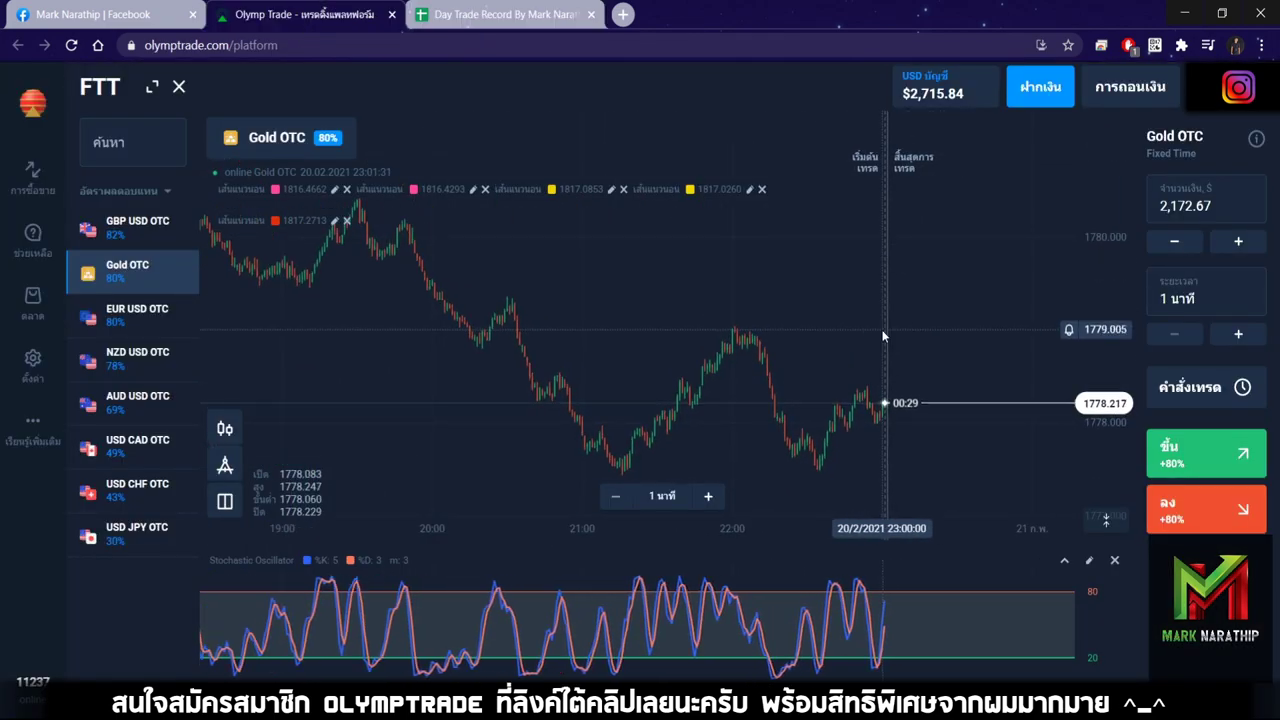
pyautogui.click(500, 14)
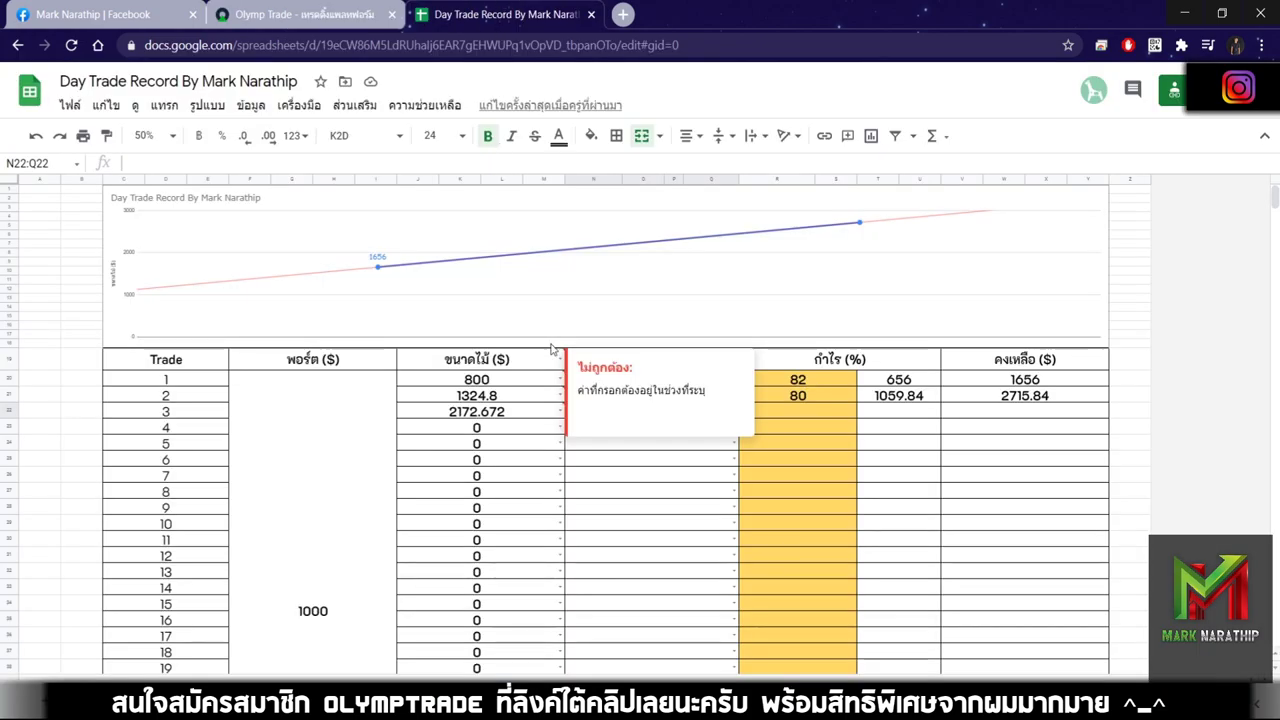
pyautogui.click(330, 14)
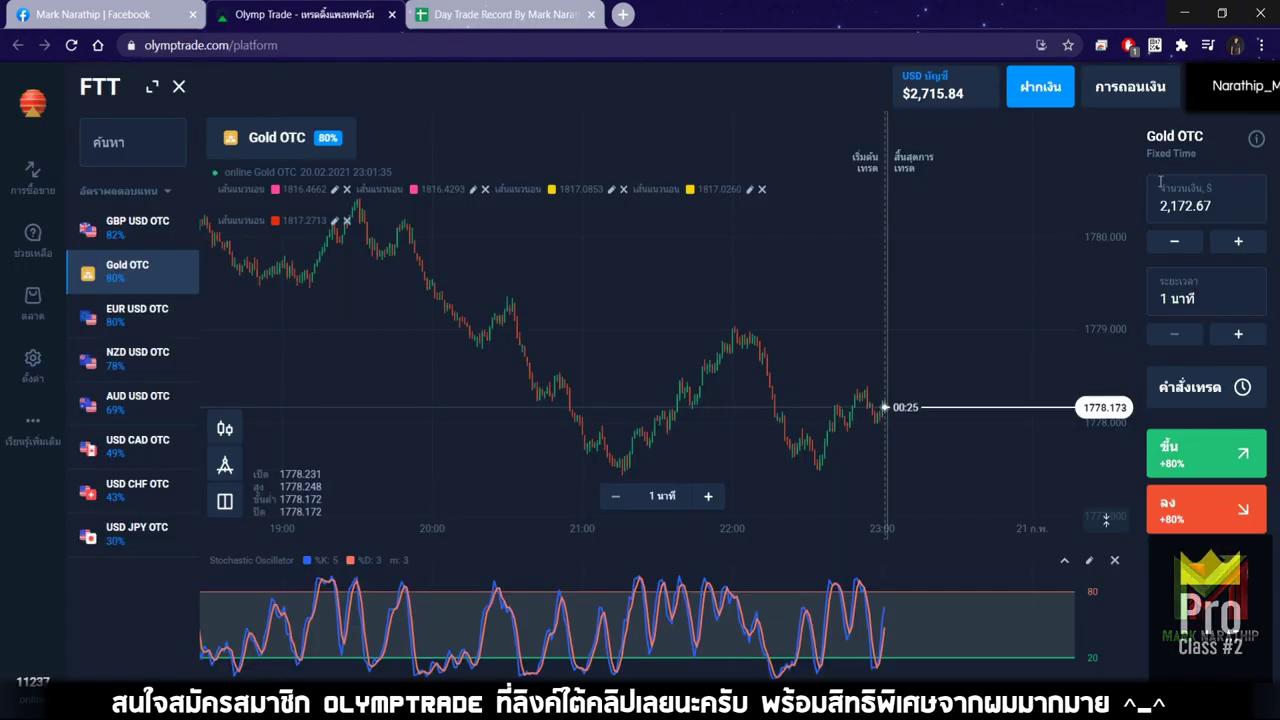
pyautogui.click(500, 14)
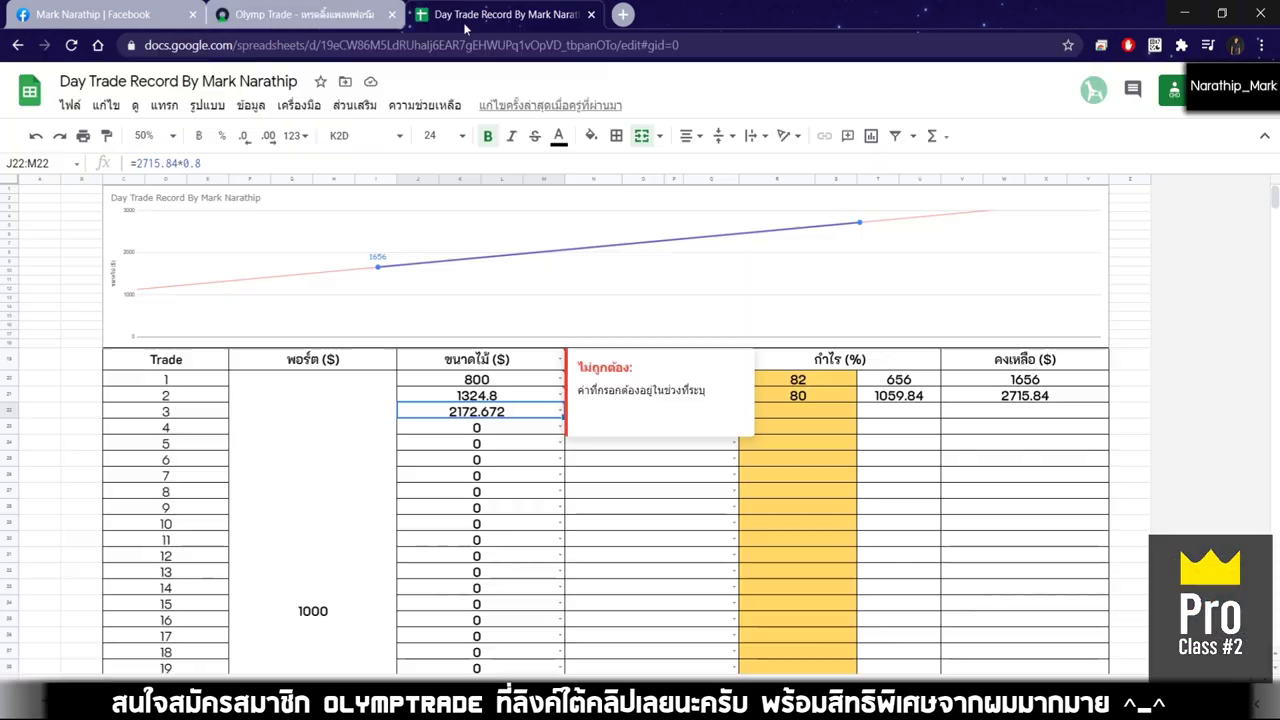
pyautogui.click(300, 14)
# Step: Examine the latest Gold OTC candles and place a 1-minute down trade with the 2,172.67 amount
pyautogui.scroll(3, 840, 290)
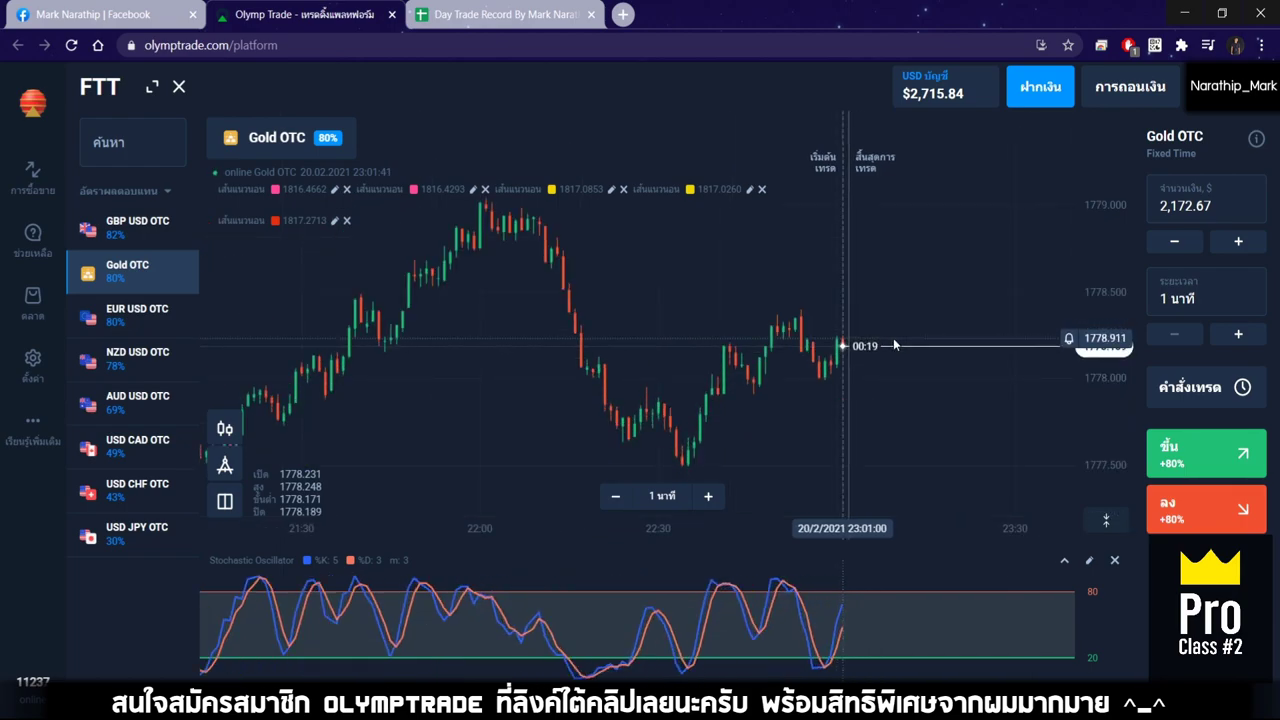
pyautogui.scroll(3, 893, 340)
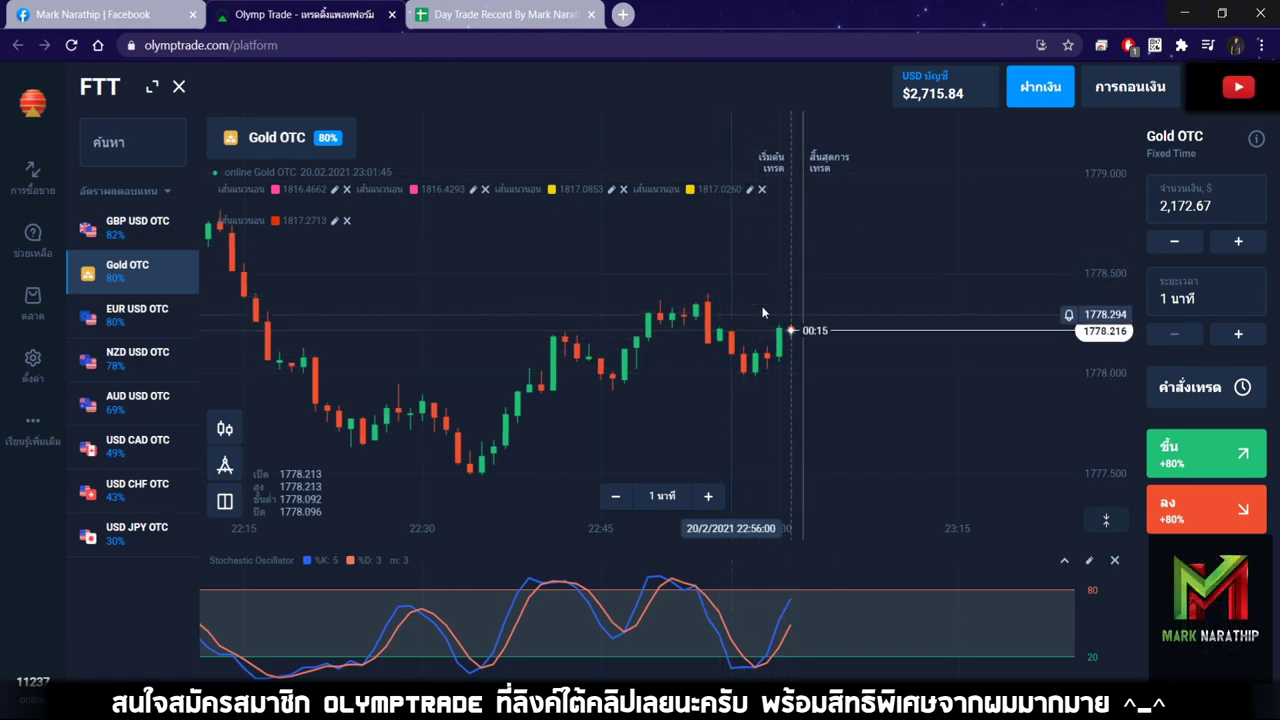
pyautogui.scroll(3, 816, 371)
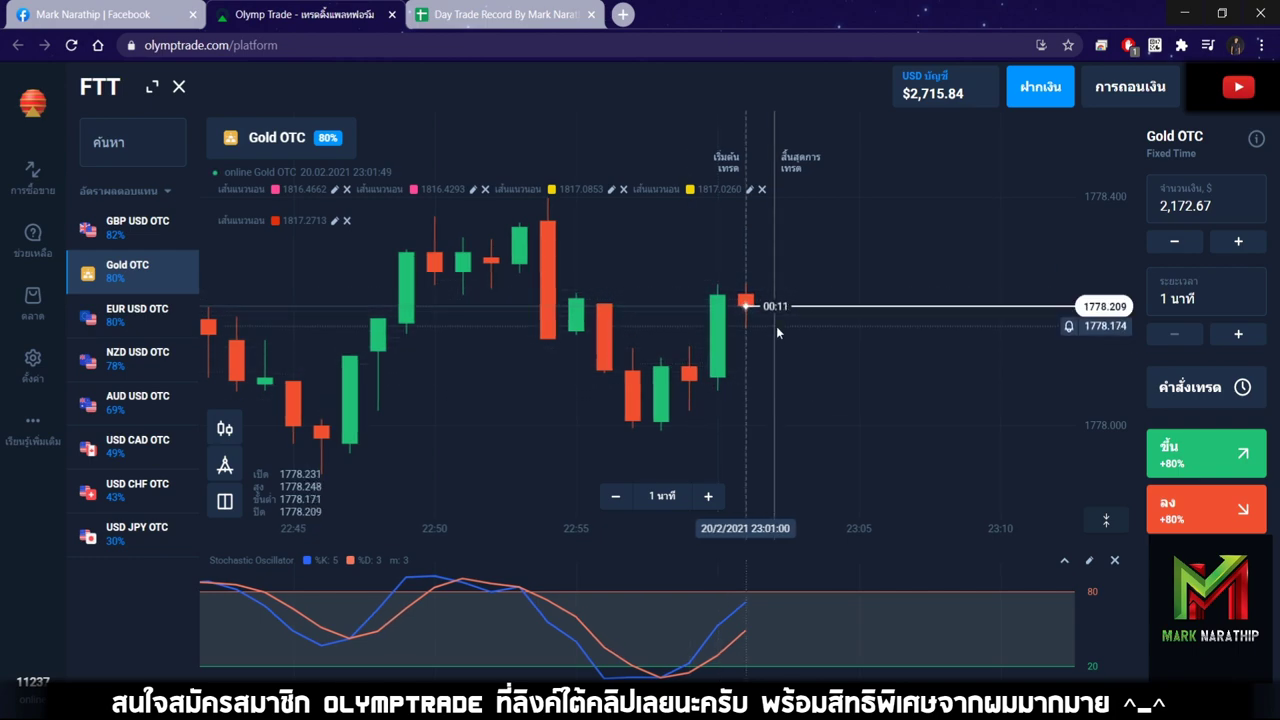
pyautogui.click(1181, 516)
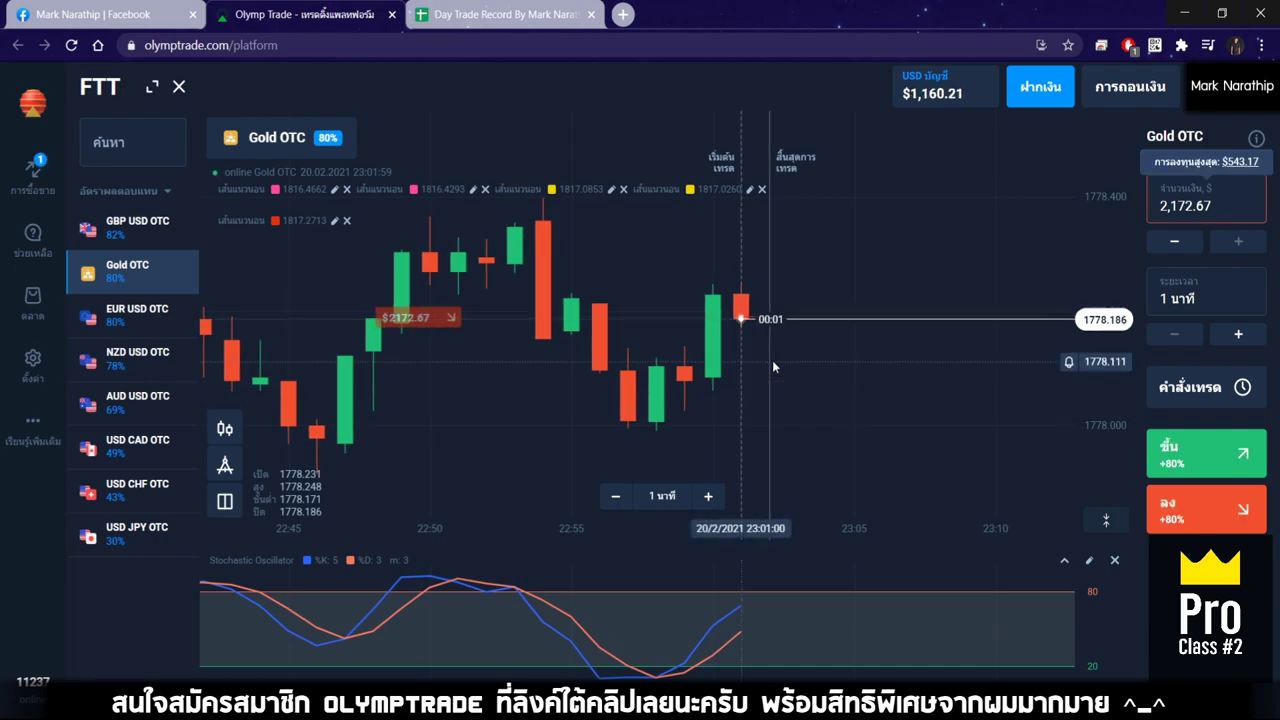
# Step: Follow the open down trade on the Gold OTC chart against its entry price until the time runs out
pyautogui.scroll(-8, 830, 300)
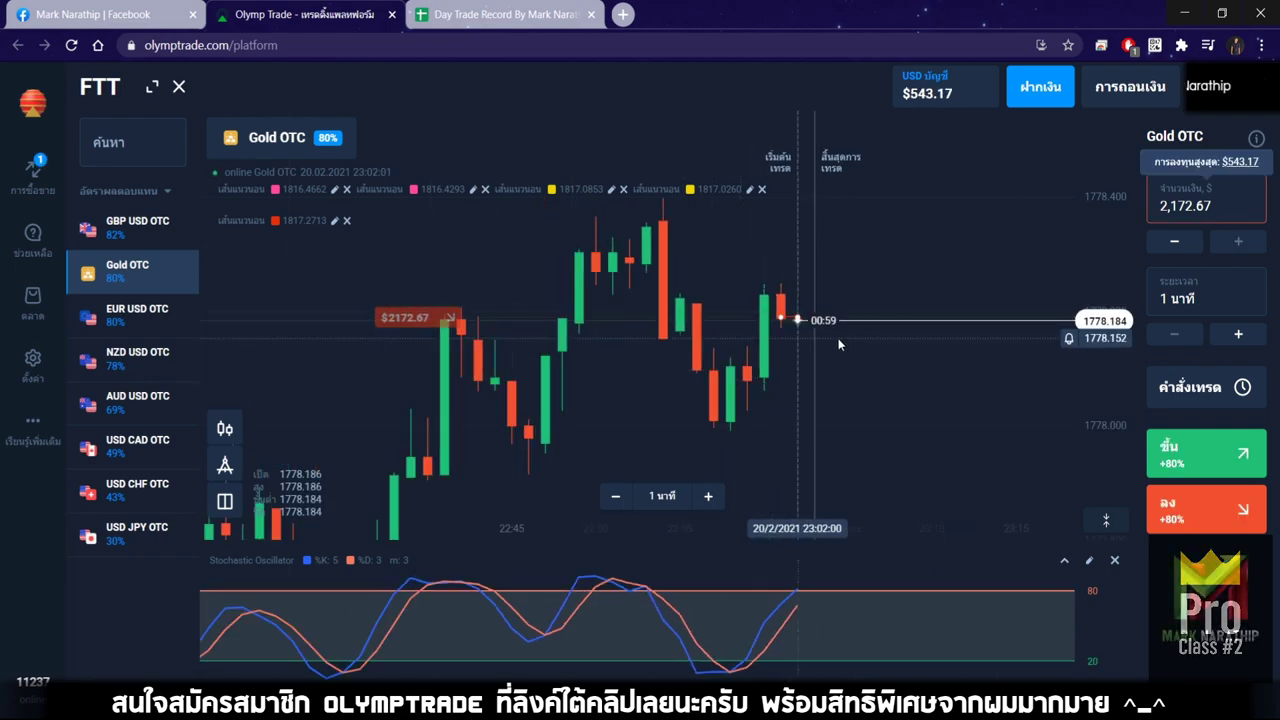
pyautogui.moveTo(786, 283); pyautogui.dragTo(972, 283)
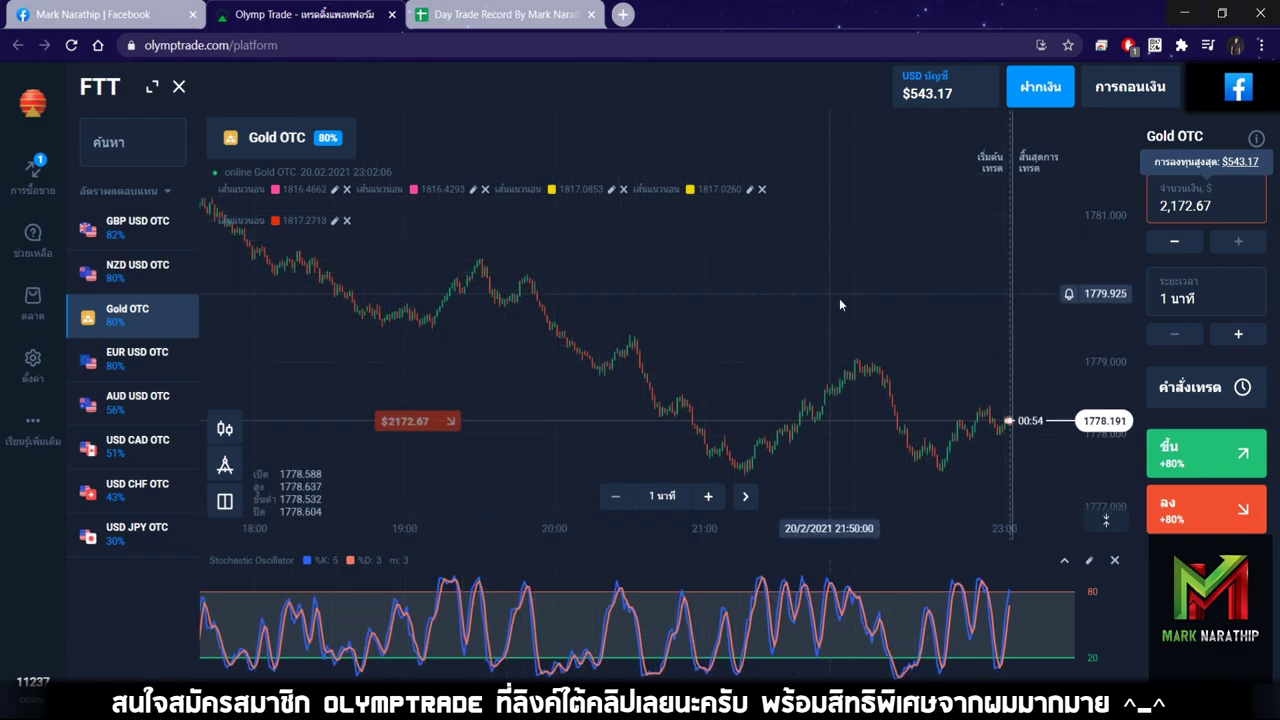
pyautogui.scroll(8, 824, 390)
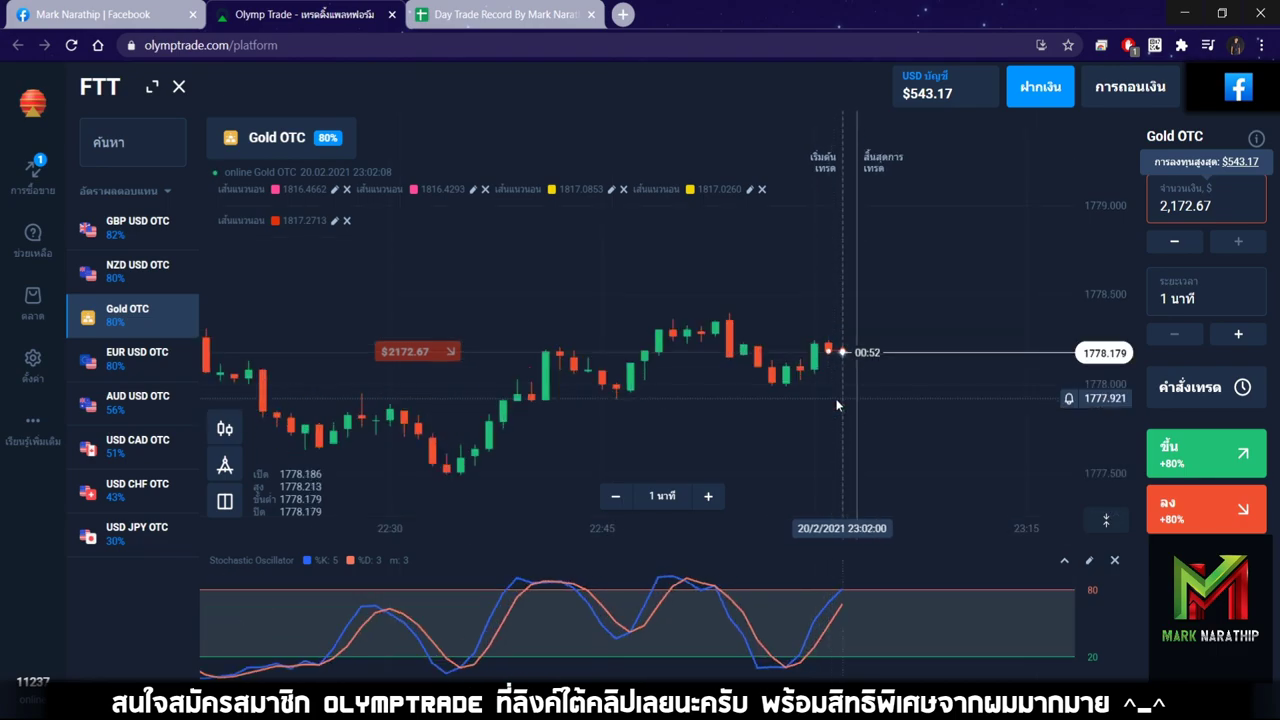
pyautogui.scroll(-2, 828, 360)
pyautogui.scroll(-3, 794, 346)
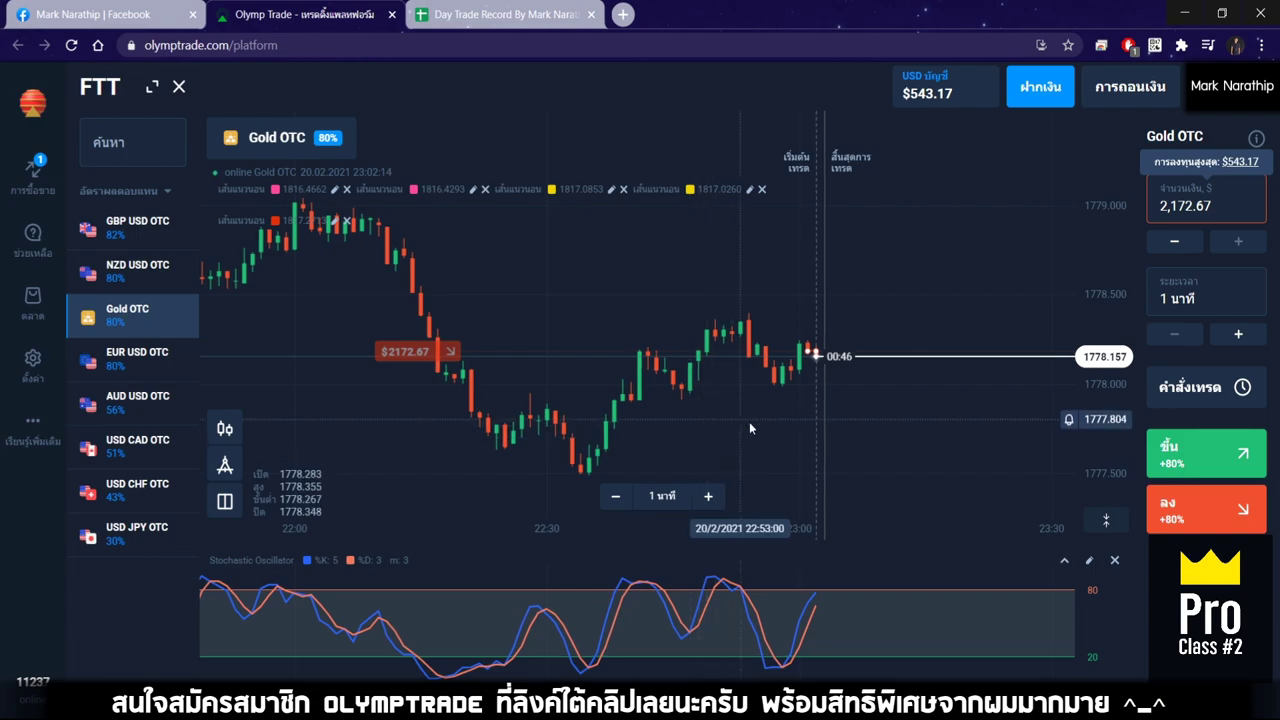
pyautogui.scroll(3, 796, 432)
pyautogui.scroll(2, 837, 419)
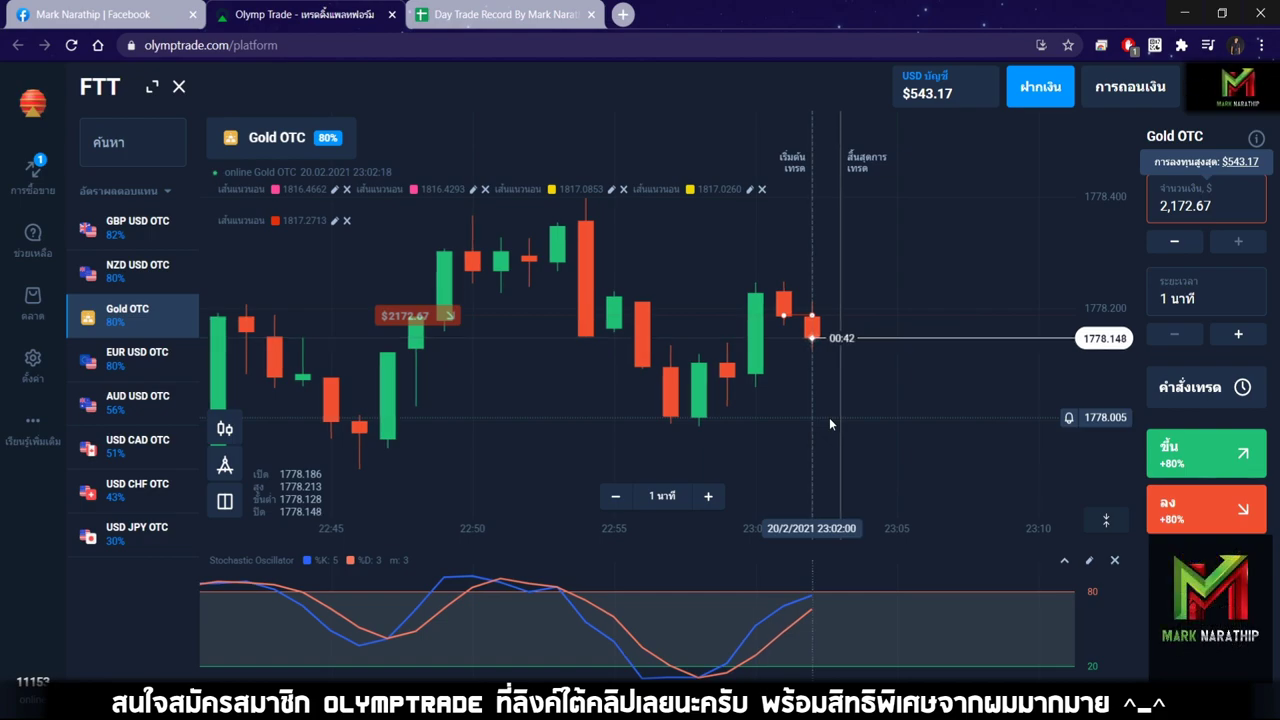
pyautogui.scroll(1, 786, 417)
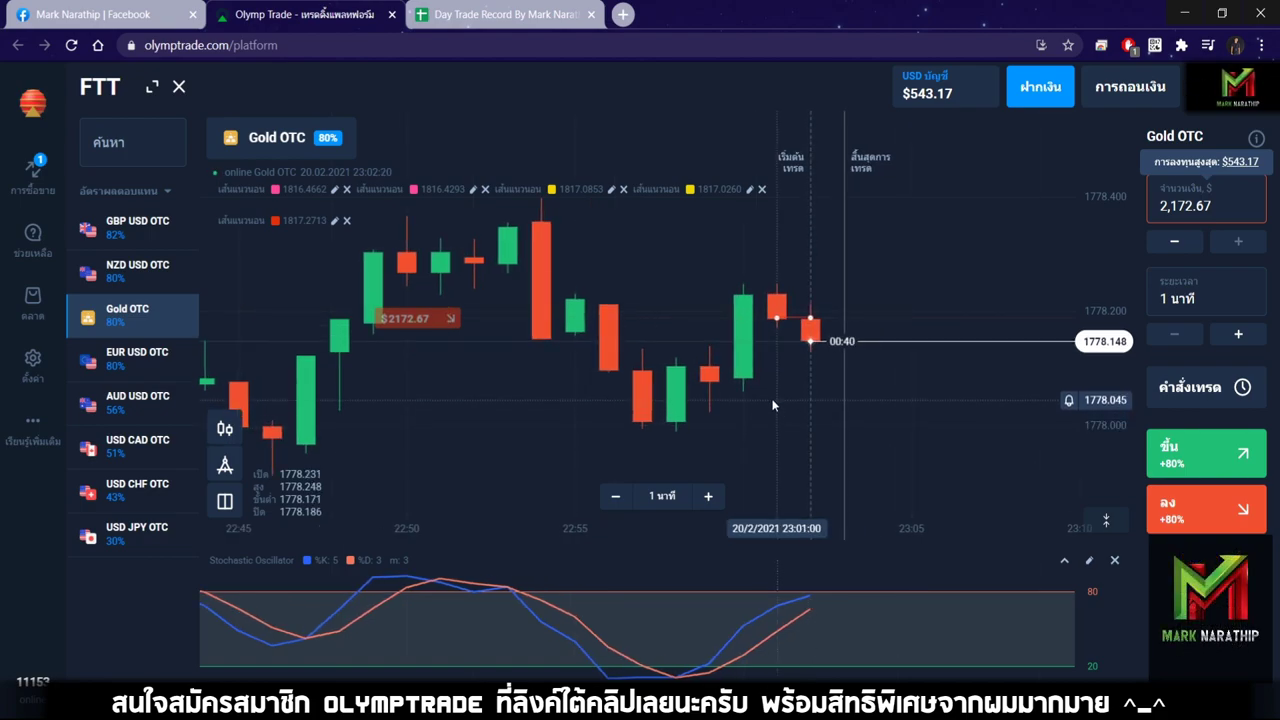
pyautogui.scroll(1, 772, 382)
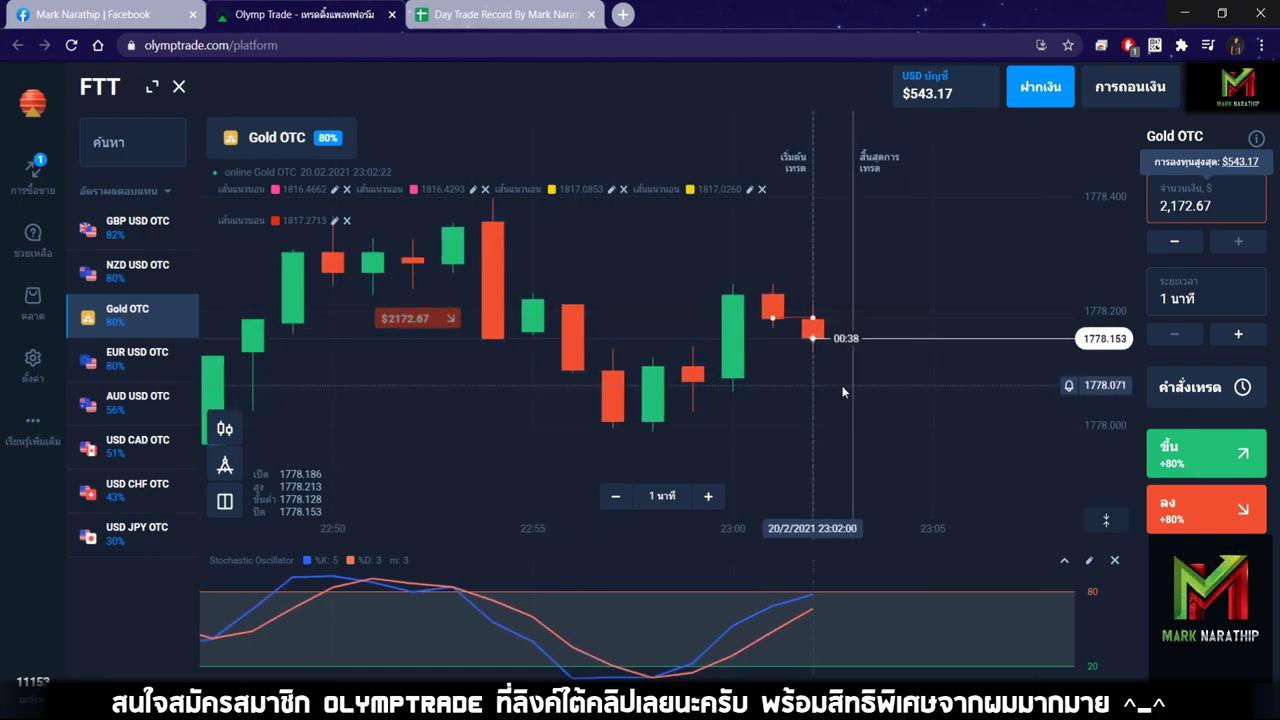
pyautogui.scroll(2, 868, 402)
pyautogui.scroll(-1, 866, 399)
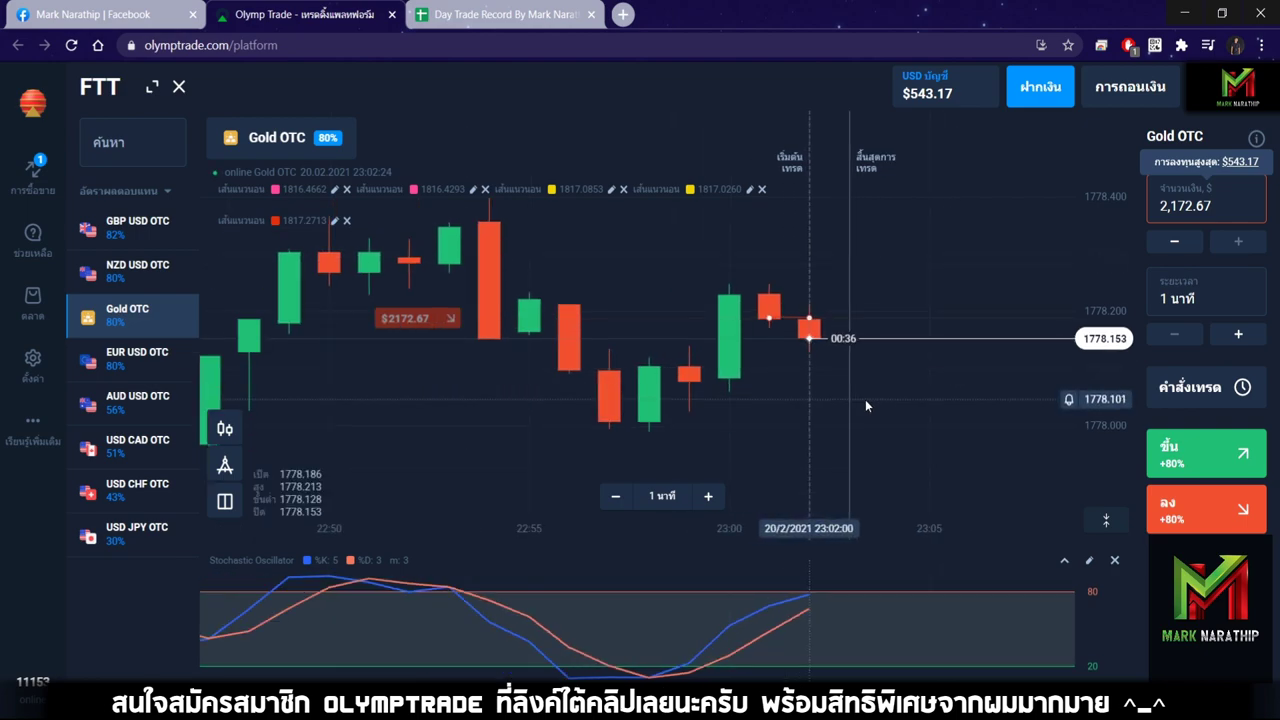
pyautogui.scroll(-1, 866, 403)
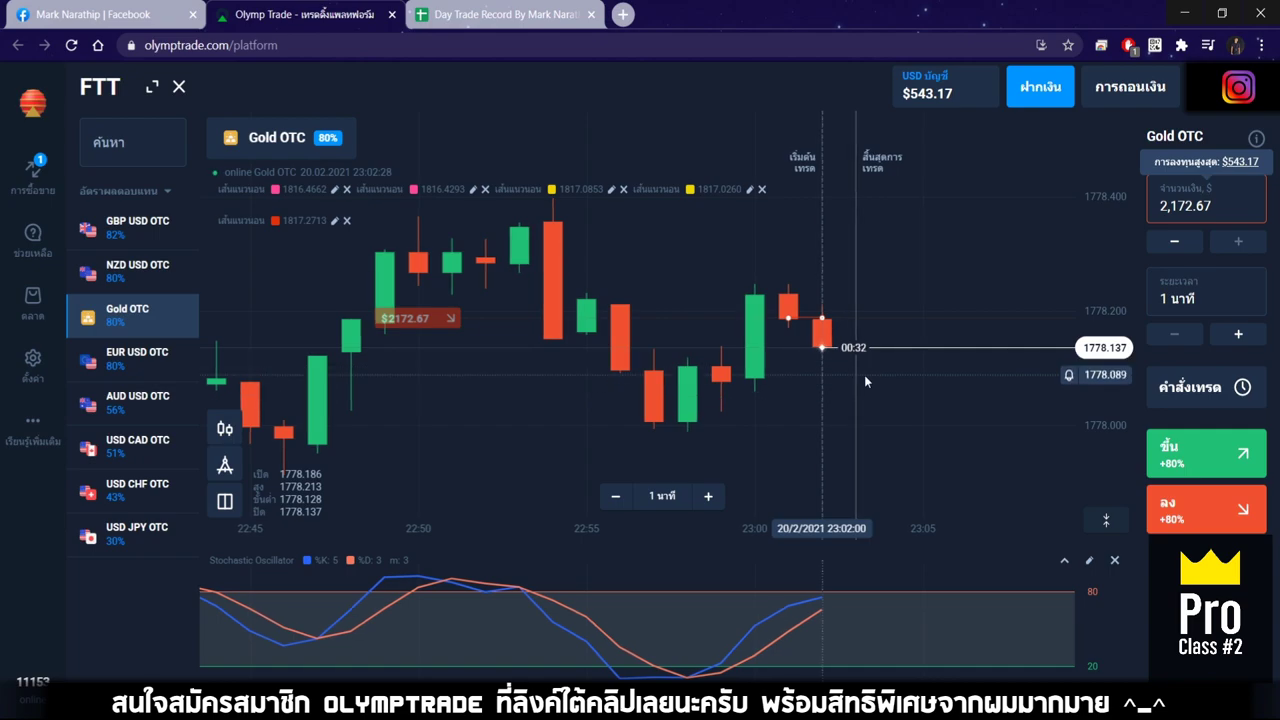
pyautogui.scroll(1, 871, 382)
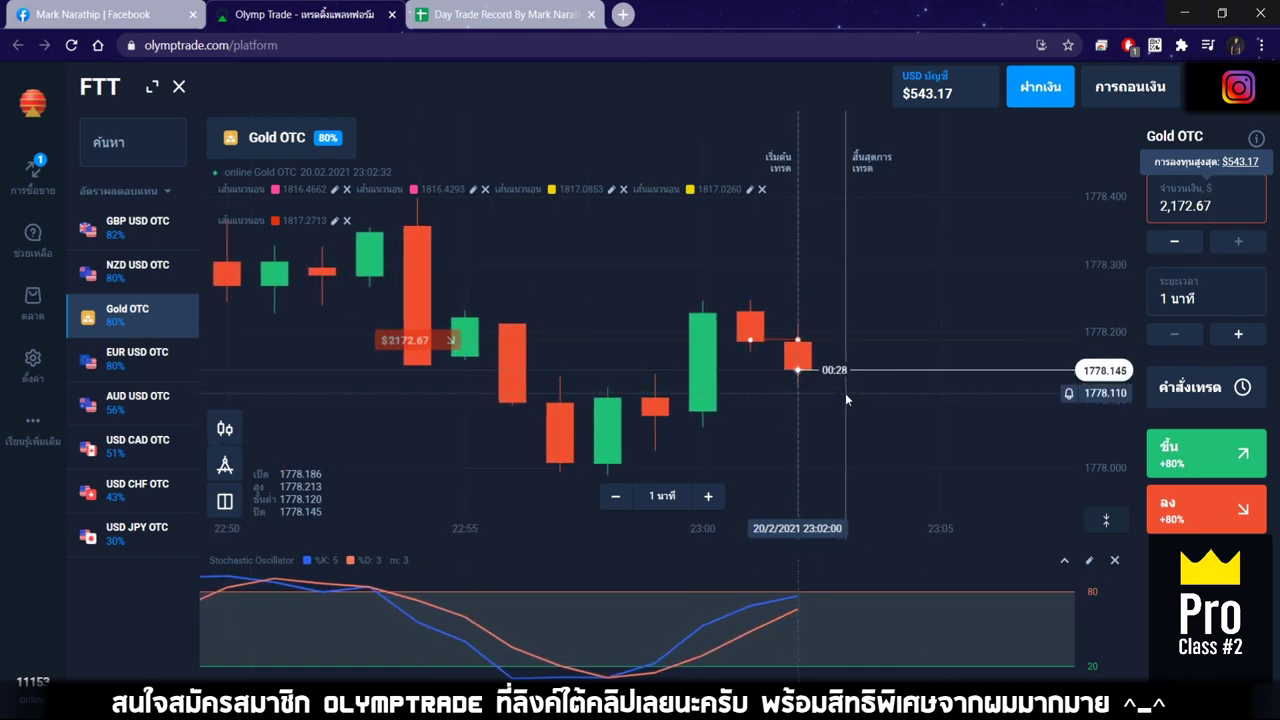
pyautogui.moveTo(845, 393); pyautogui.dragTo(867, 393)
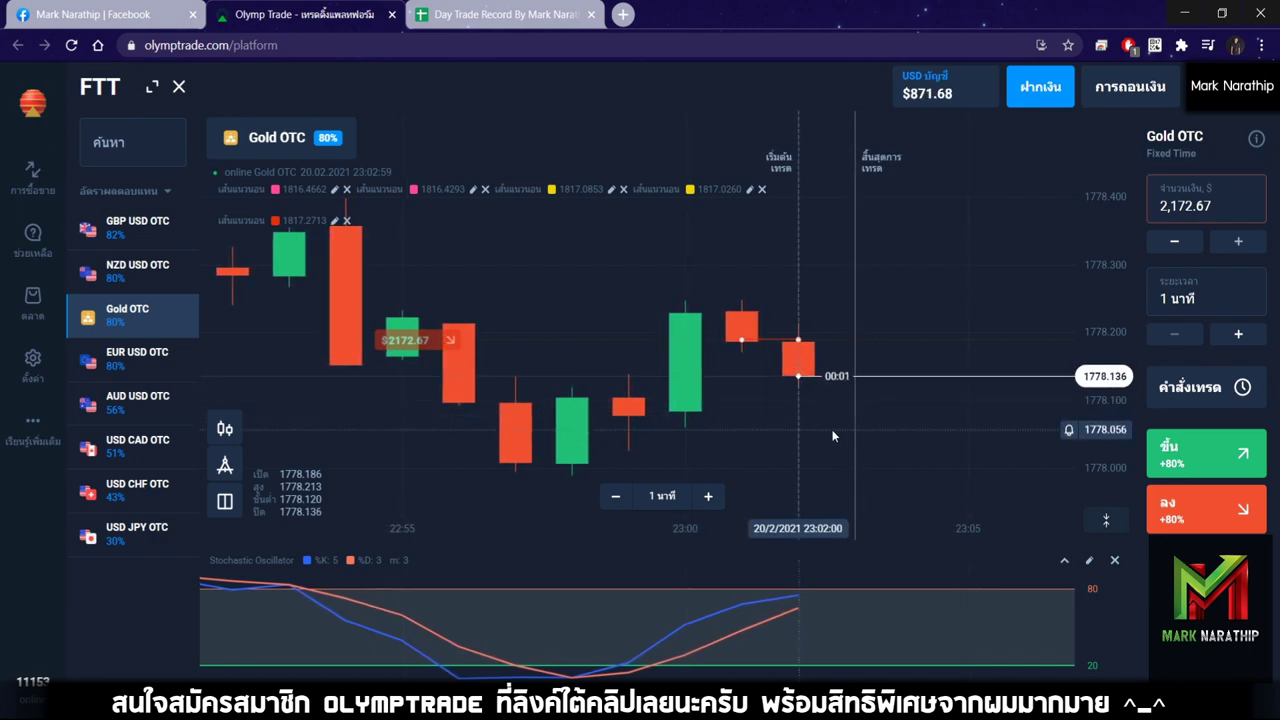
# Step: Switch to the Day Trade Record spreadsheet, set the result of trade 3 to a win (ชนะ) and enter 80 as its profit percentage
pyautogui.click(500, 14)
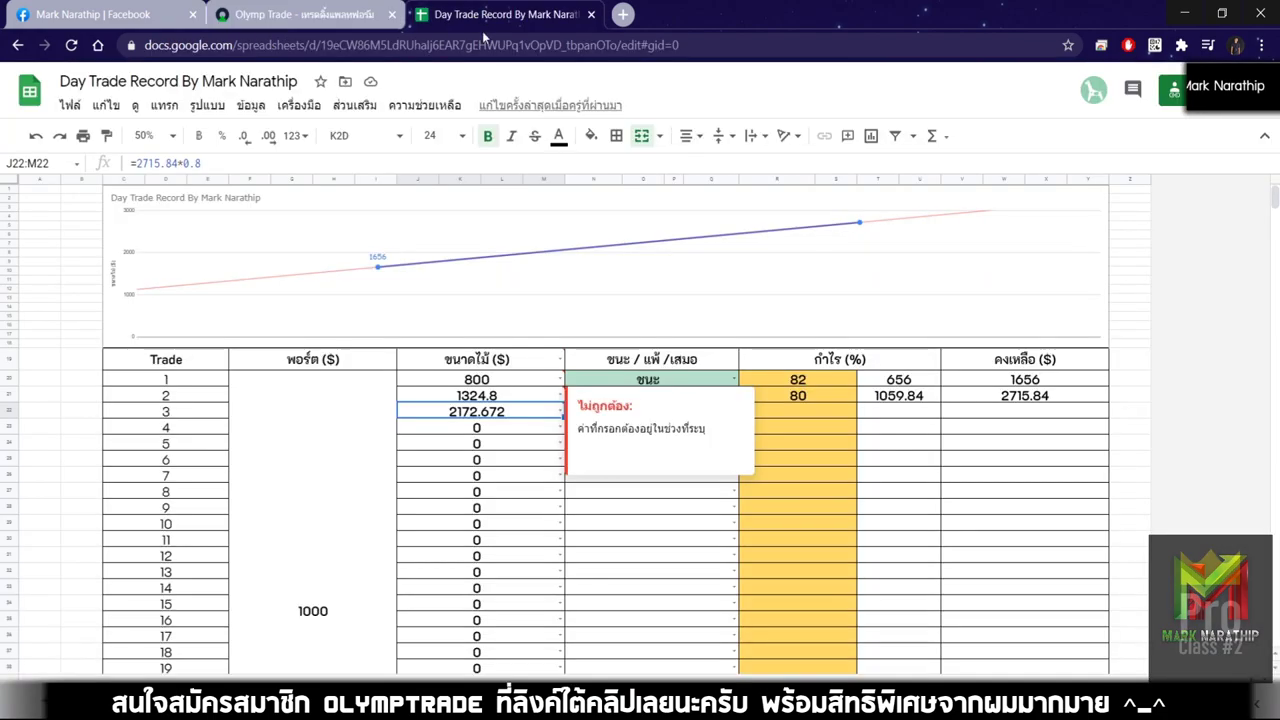
pyautogui.doubleClick(633, 413)
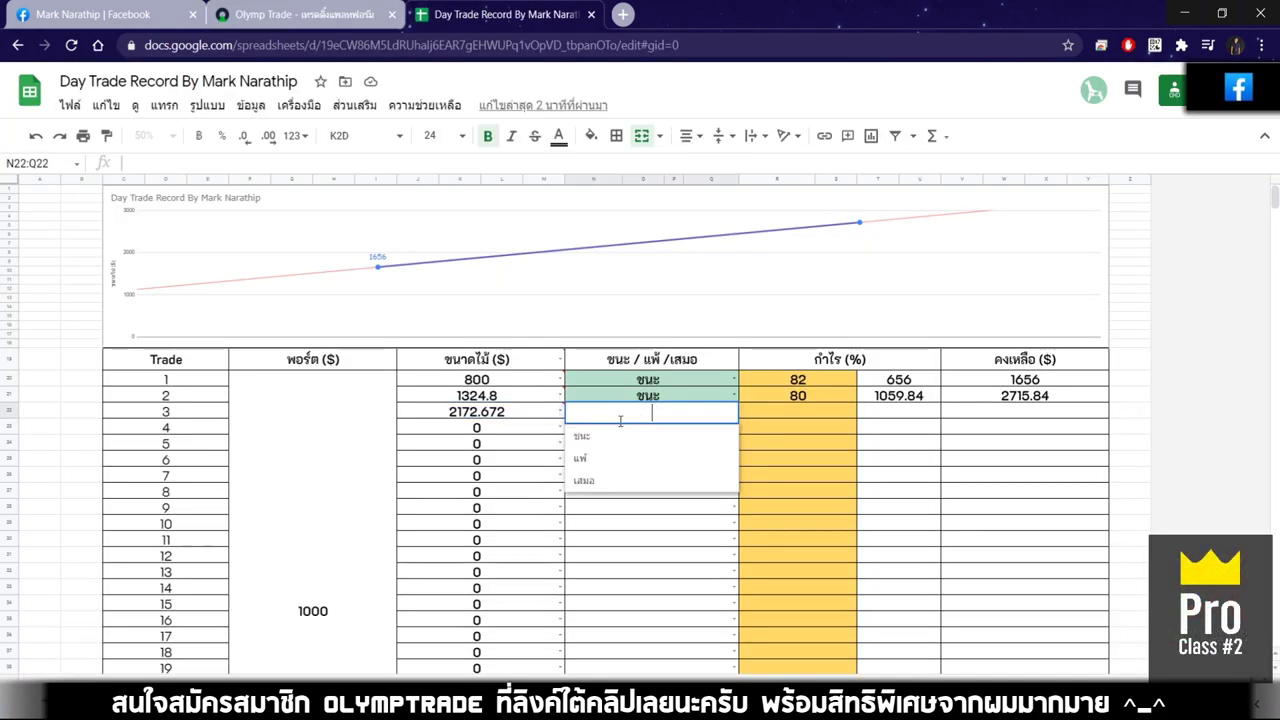
pyautogui.click(652, 435)
pyautogui.click(815, 415)
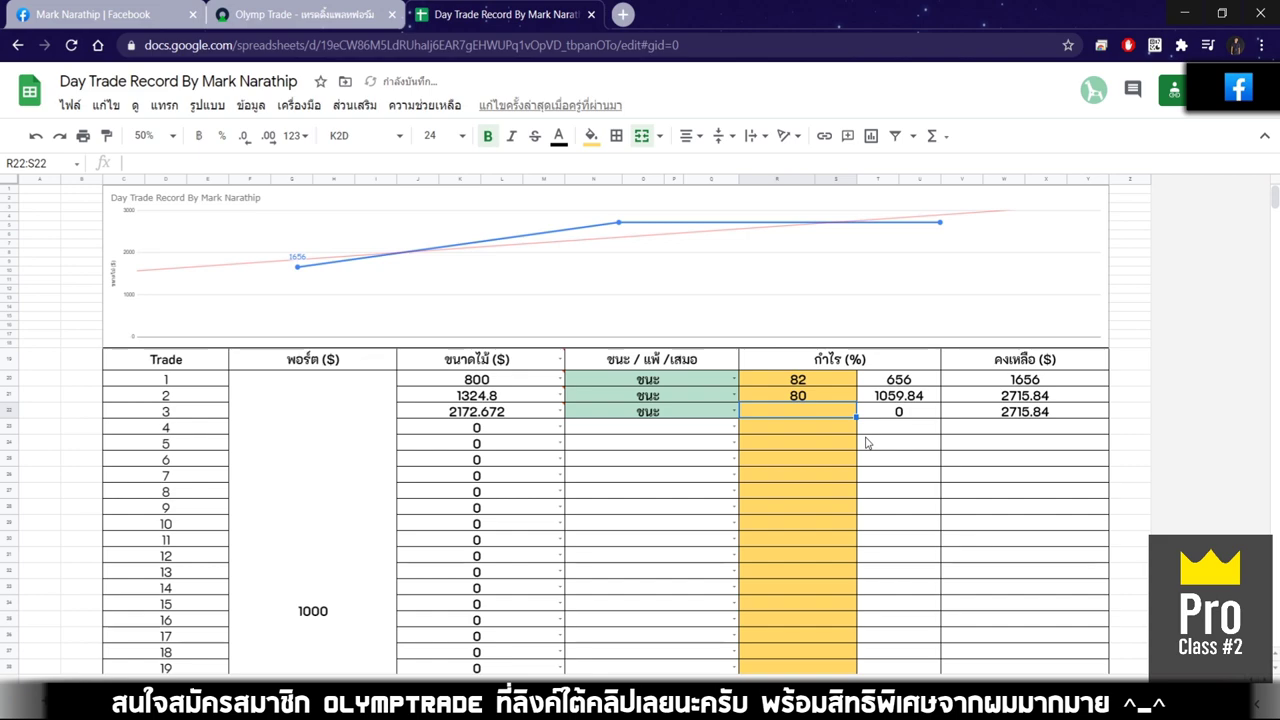
pyautogui.write('80')
pyautogui.press('Return')
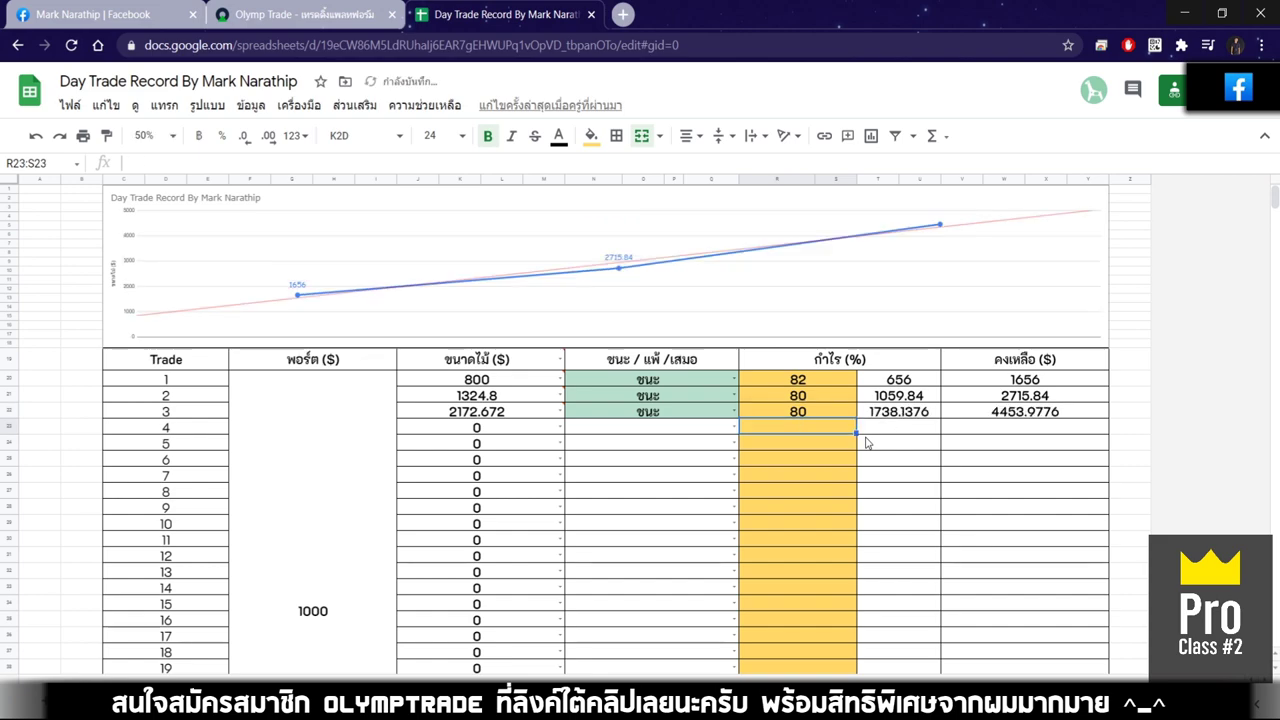
# Step: Compare the remaining balance of trade 3 with the Olymp Trade account balance
pyautogui.click(1002, 415)
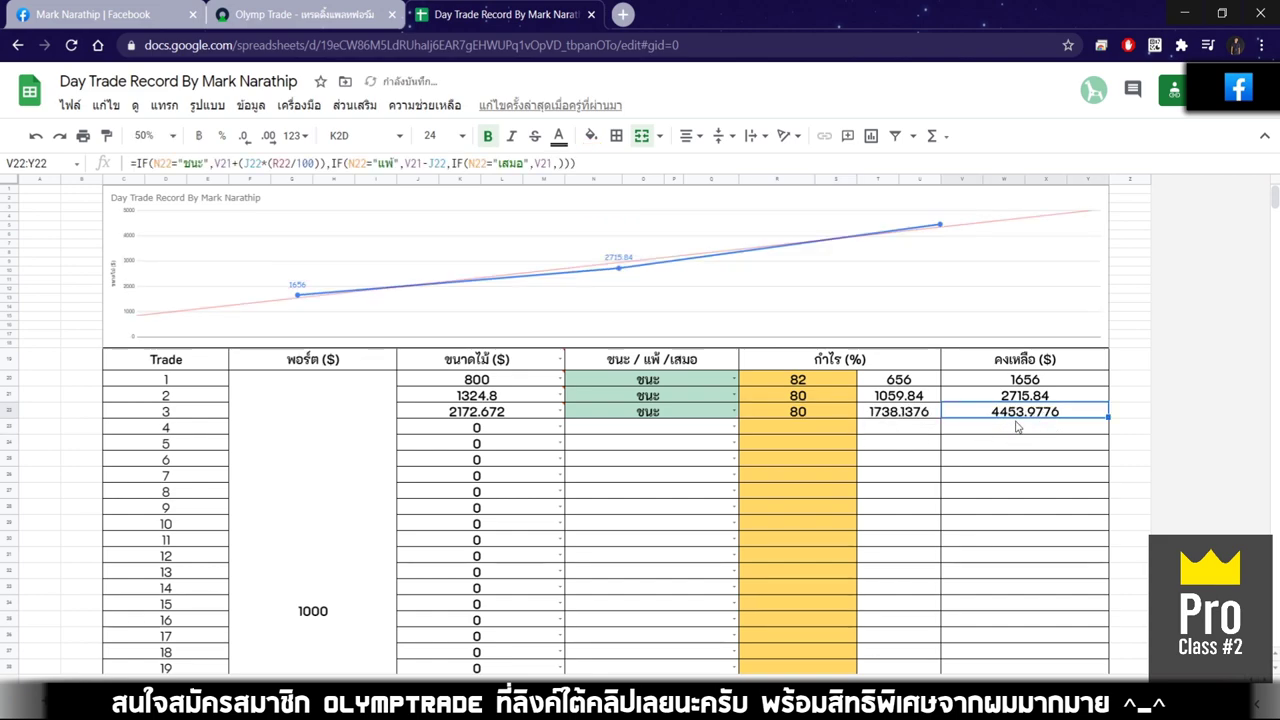
pyautogui.click(300, 14)
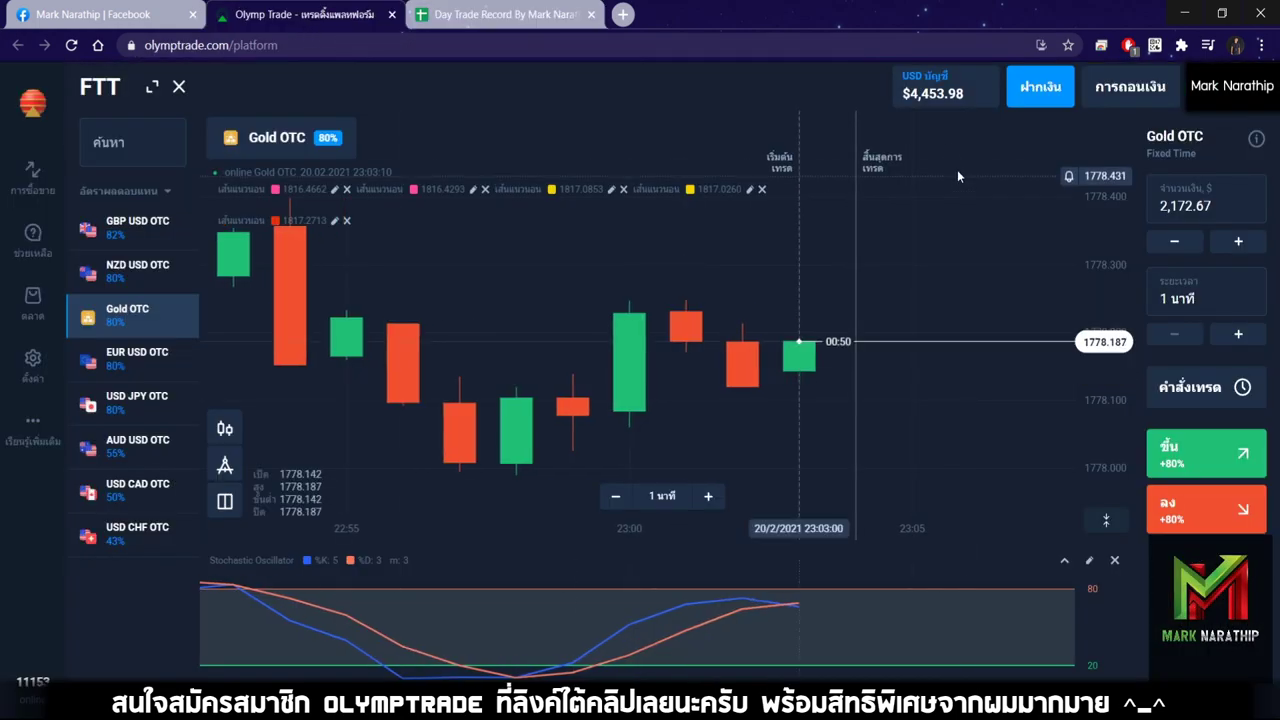
pyautogui.hotkey('ctrl', 'Tab')
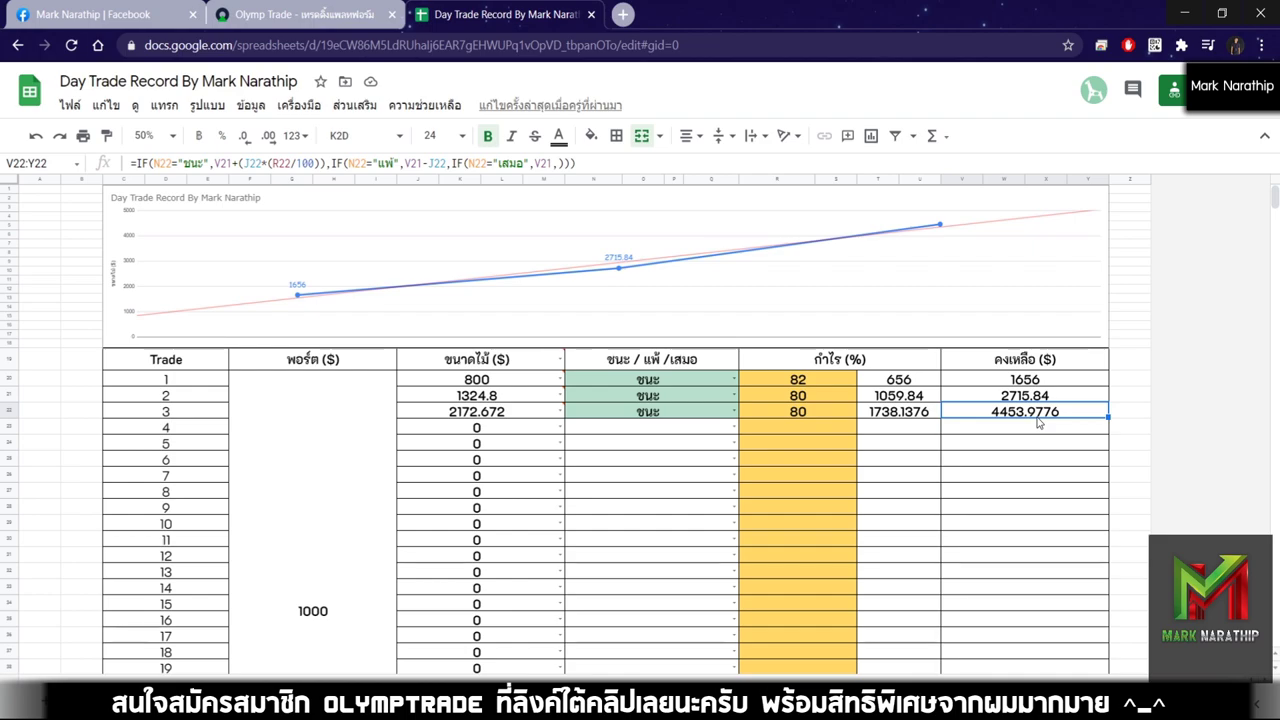
# Step: Check the total profit against the goal in the summary row, then return to the result cell of trade 4
pyautogui.scroll(-10, 945, 398)
pyautogui.click(838, 350)
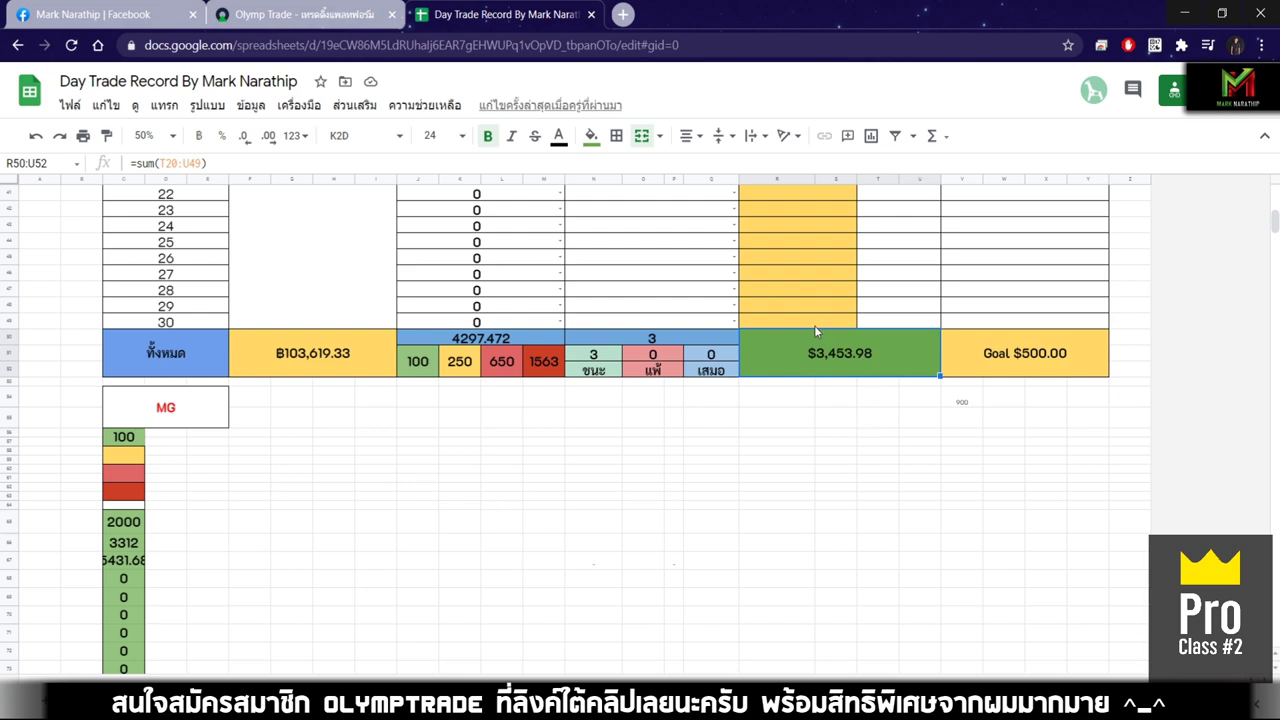
pyautogui.scroll(5, 818, 355)
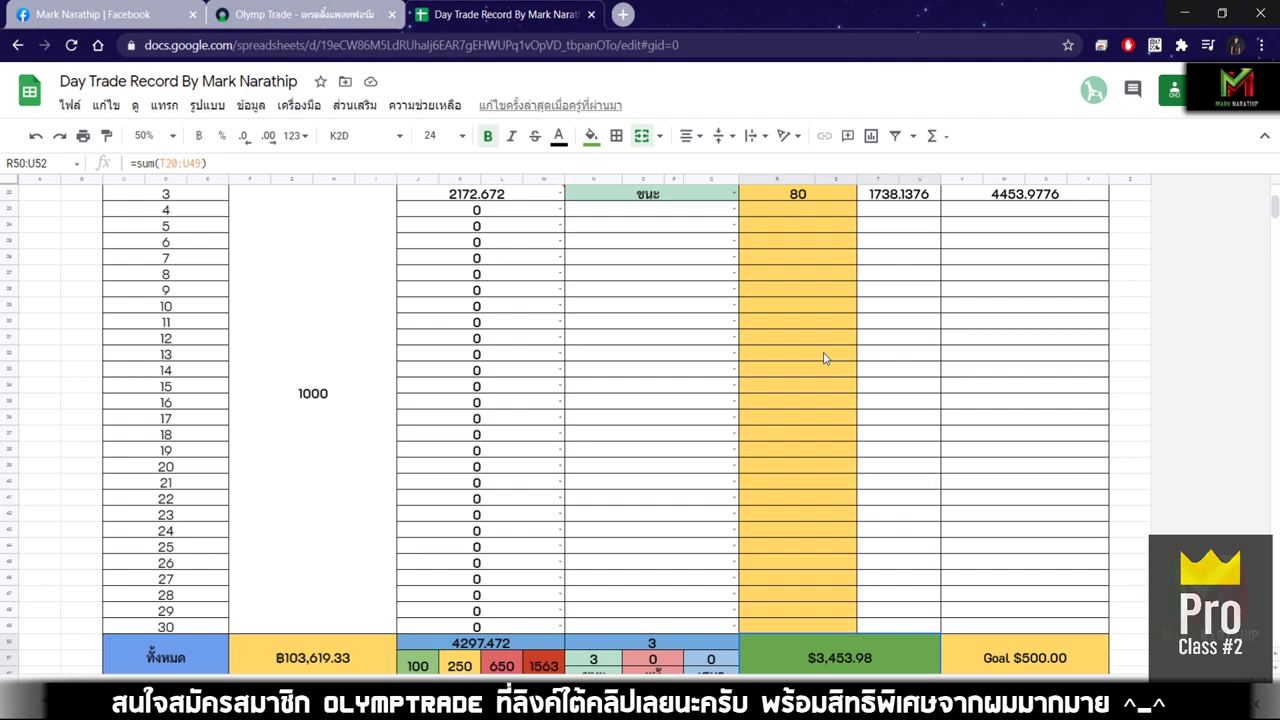
pyautogui.scroll(5, 660, 337)
pyautogui.click(675, 460)
pyautogui.click(726, 430)
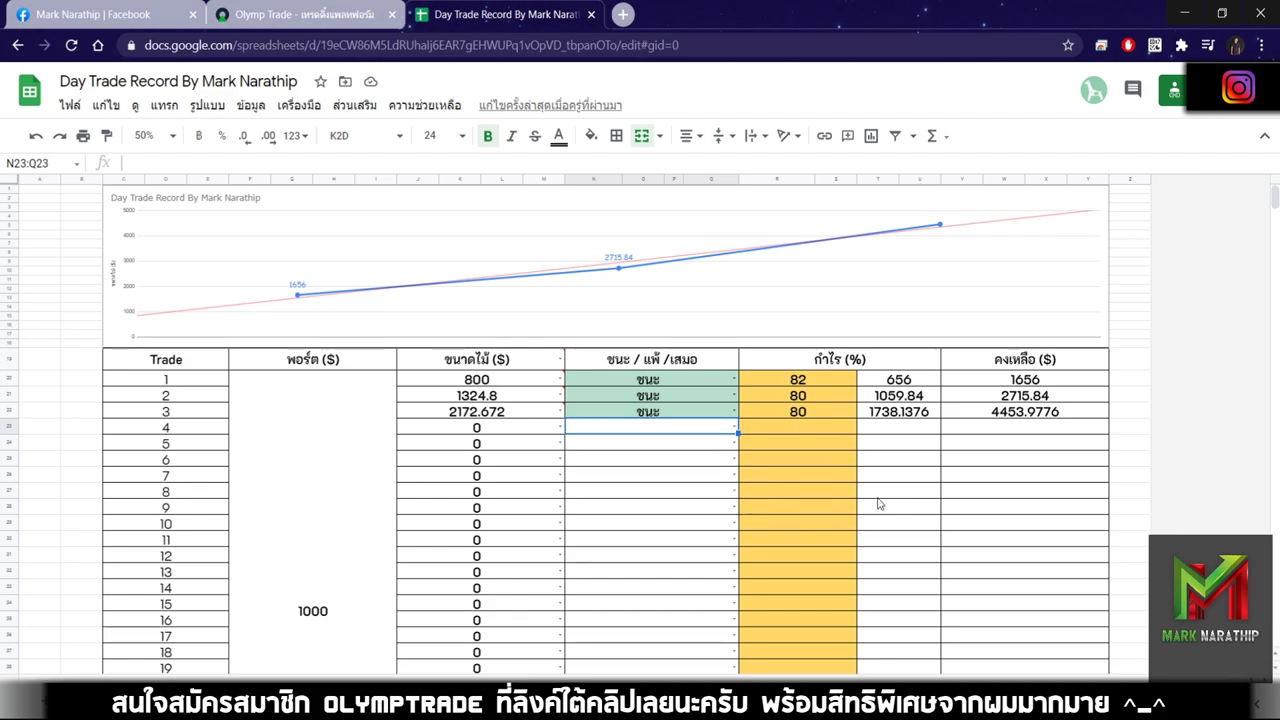
# Step: Check the total profit in the summary row below trade 30, selecting its cell
pyautogui.click(904, 452)
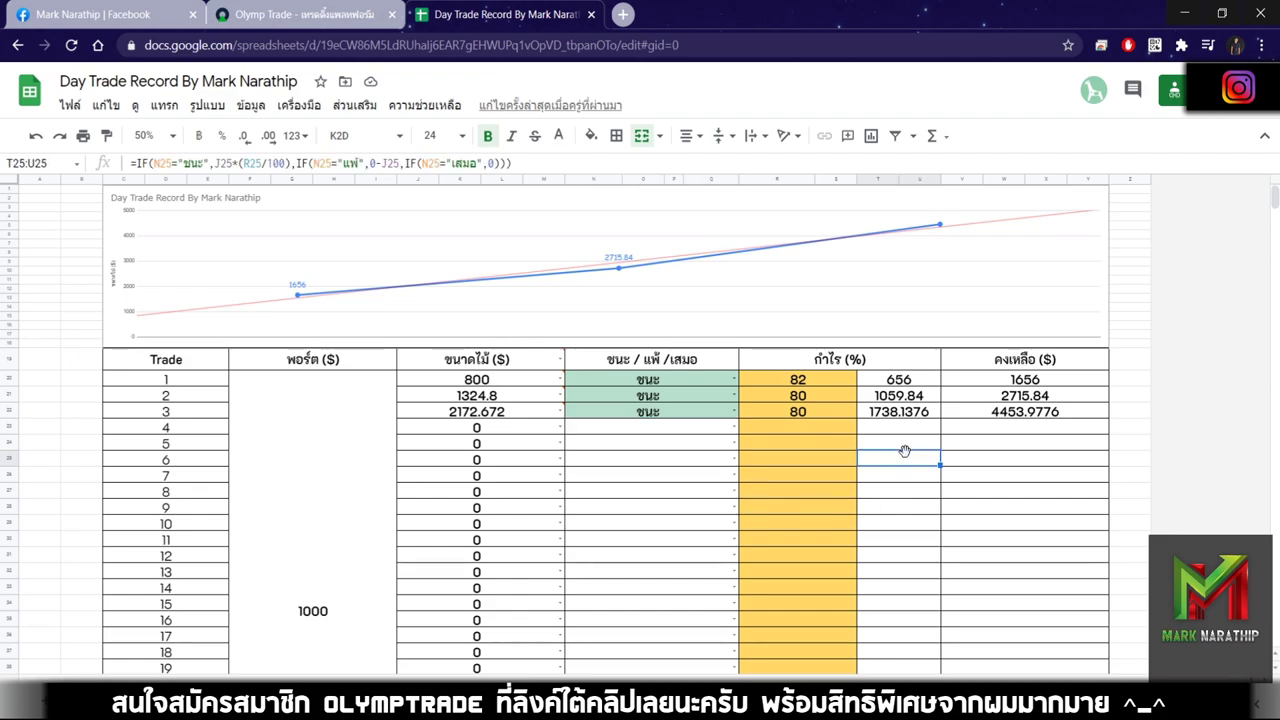
pyautogui.scroll(-5, 904, 452)
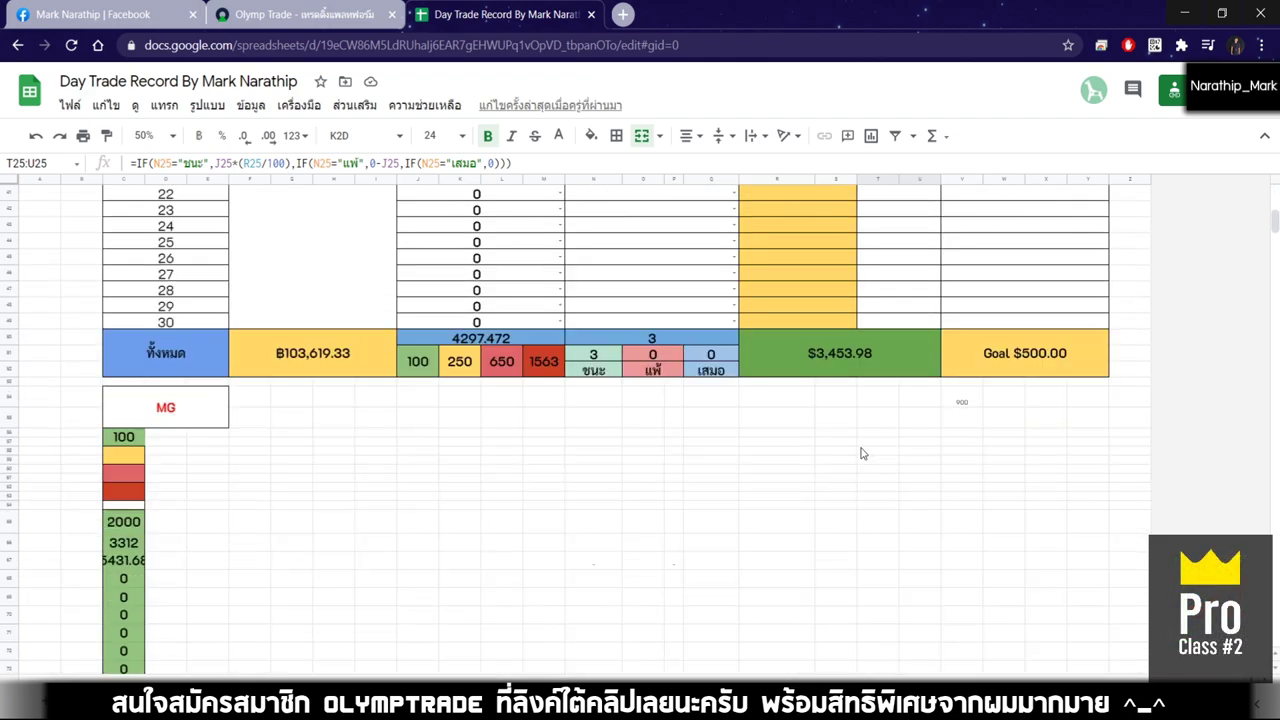
pyautogui.click(844, 360)
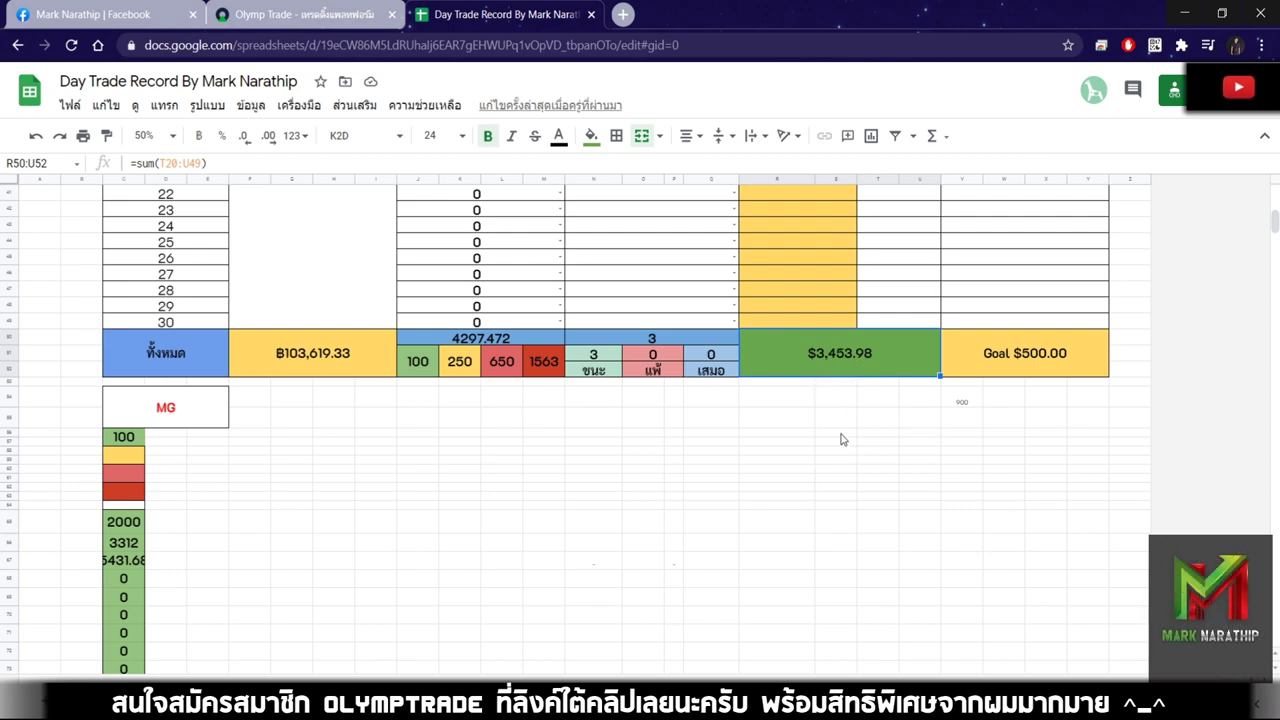
# Step: Search Google for a calculator in a new tab and enter the subtraction 3453.98 - 1800
pyautogui.hotkey('ctrl', 't')
pyautogui.write('calculator')
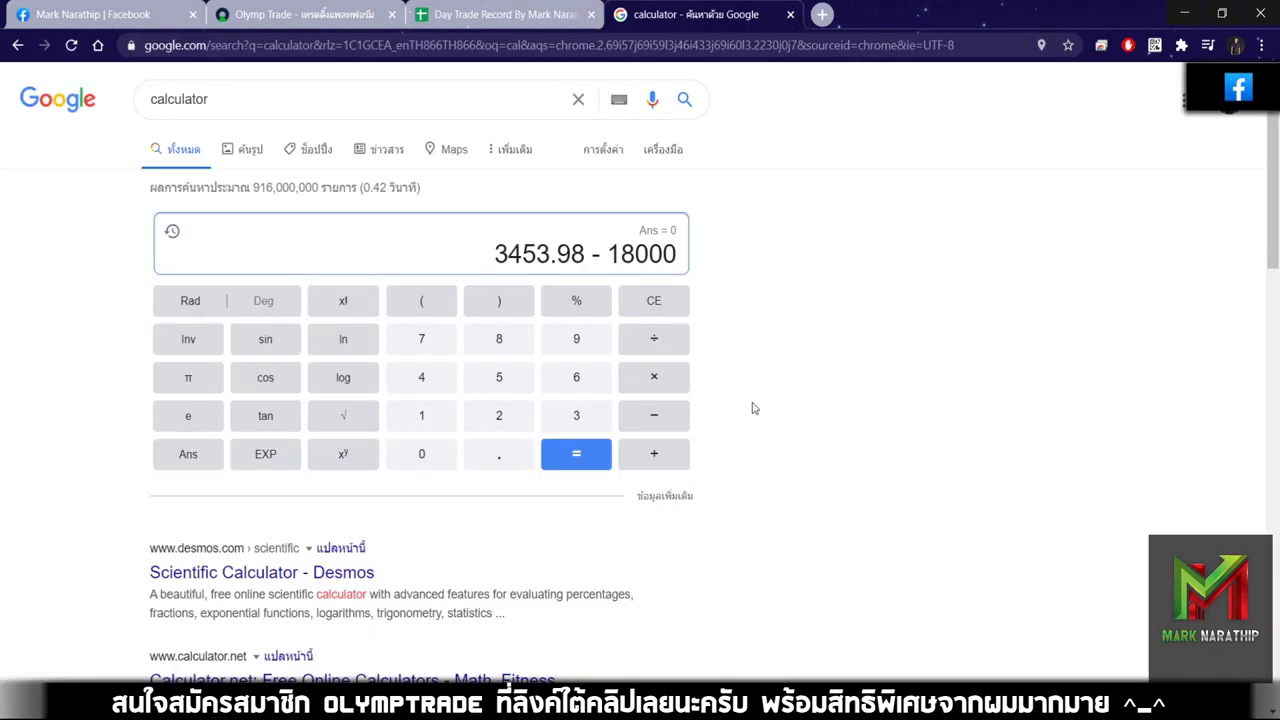
pyautogui.press('BackSpace')
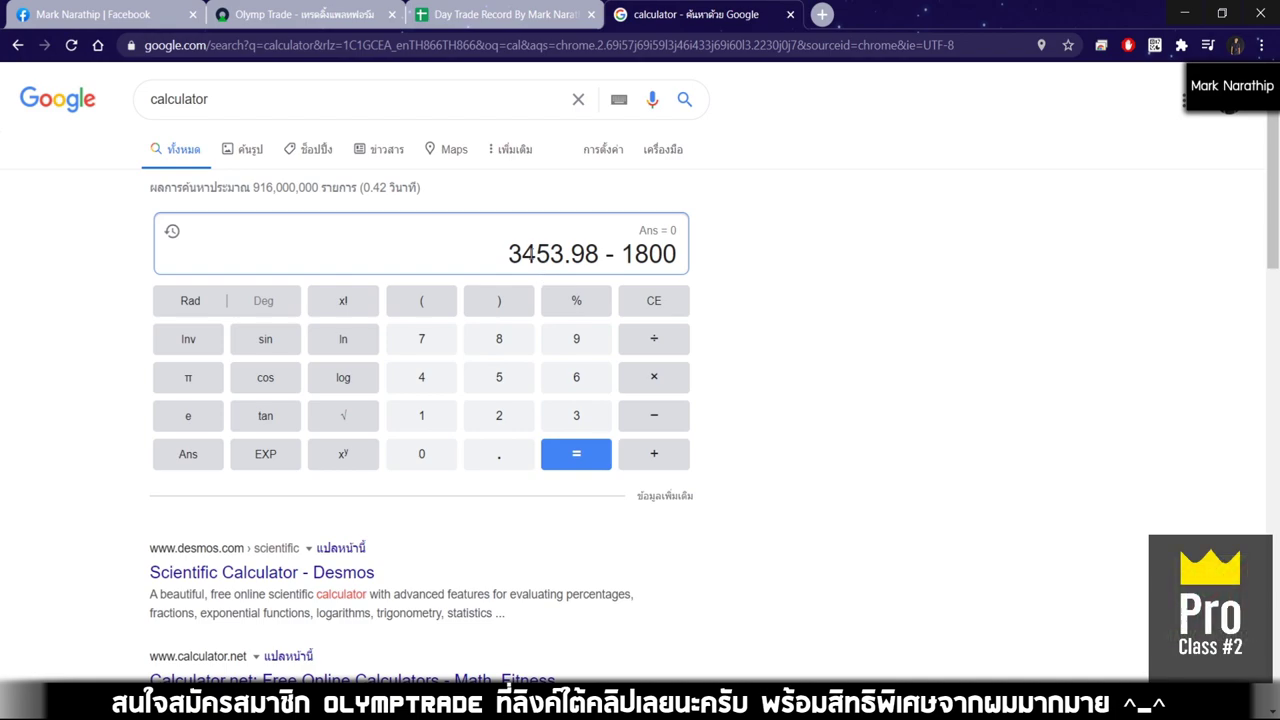
# Step: Check the 3453.98 figure against the spreadsheet's total profit, then evaluate the subtraction in the Google calculator
pyautogui.click(505, 14)
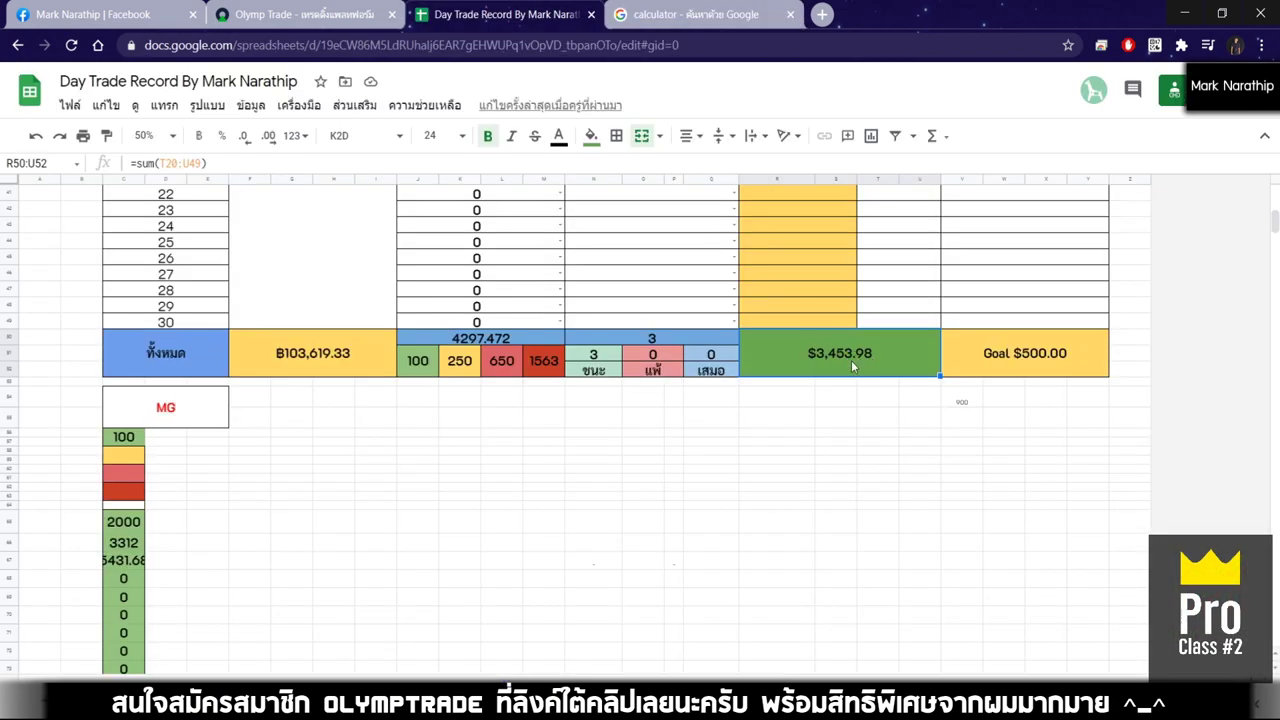
pyautogui.click(690, 14)
pyautogui.moveTo(603, 252); pyautogui.dragTo(508, 253)
pyautogui.click(869, 323)
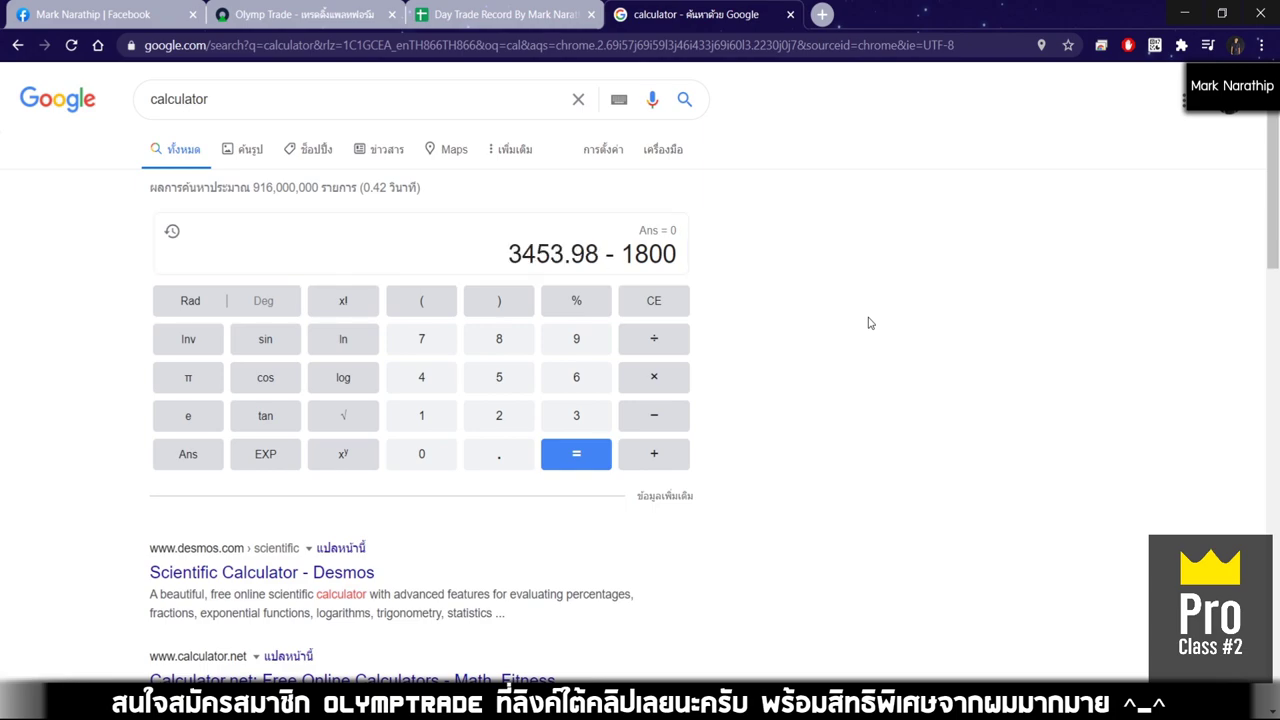
pyautogui.moveTo(606, 253); pyautogui.dragTo(508, 253)
pyautogui.click(811, 306)
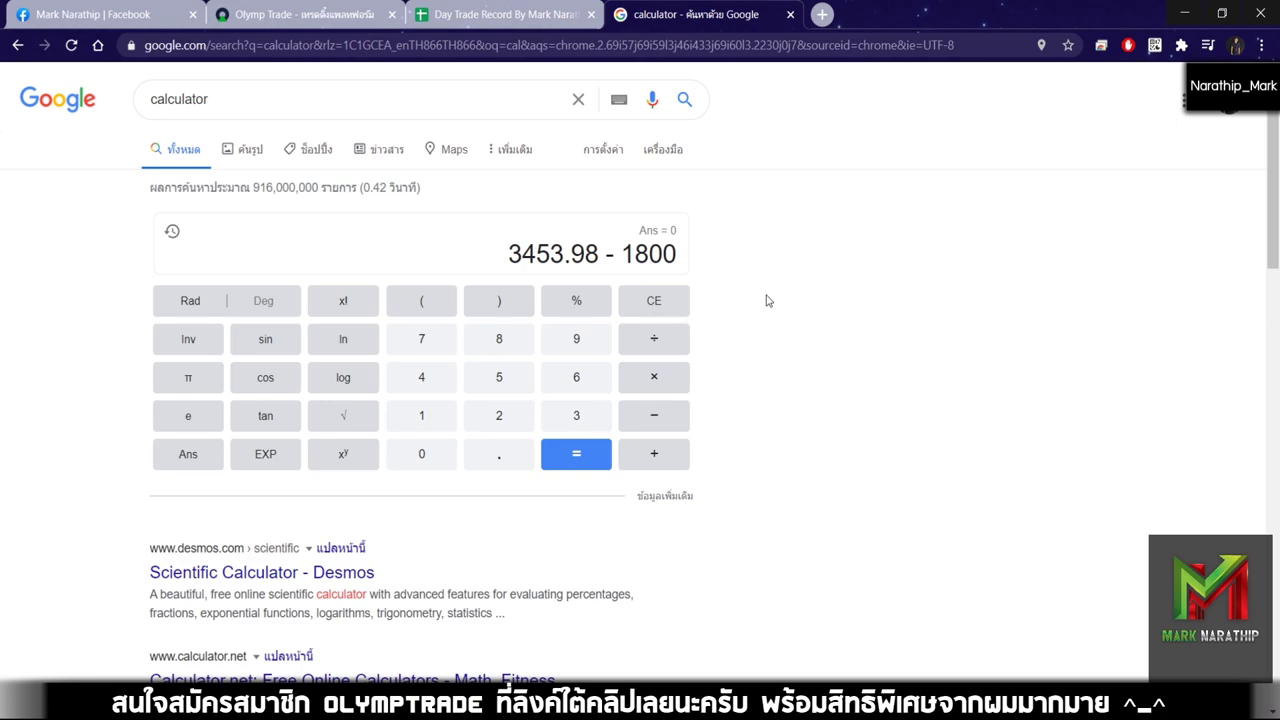
pyautogui.click(571, 460)
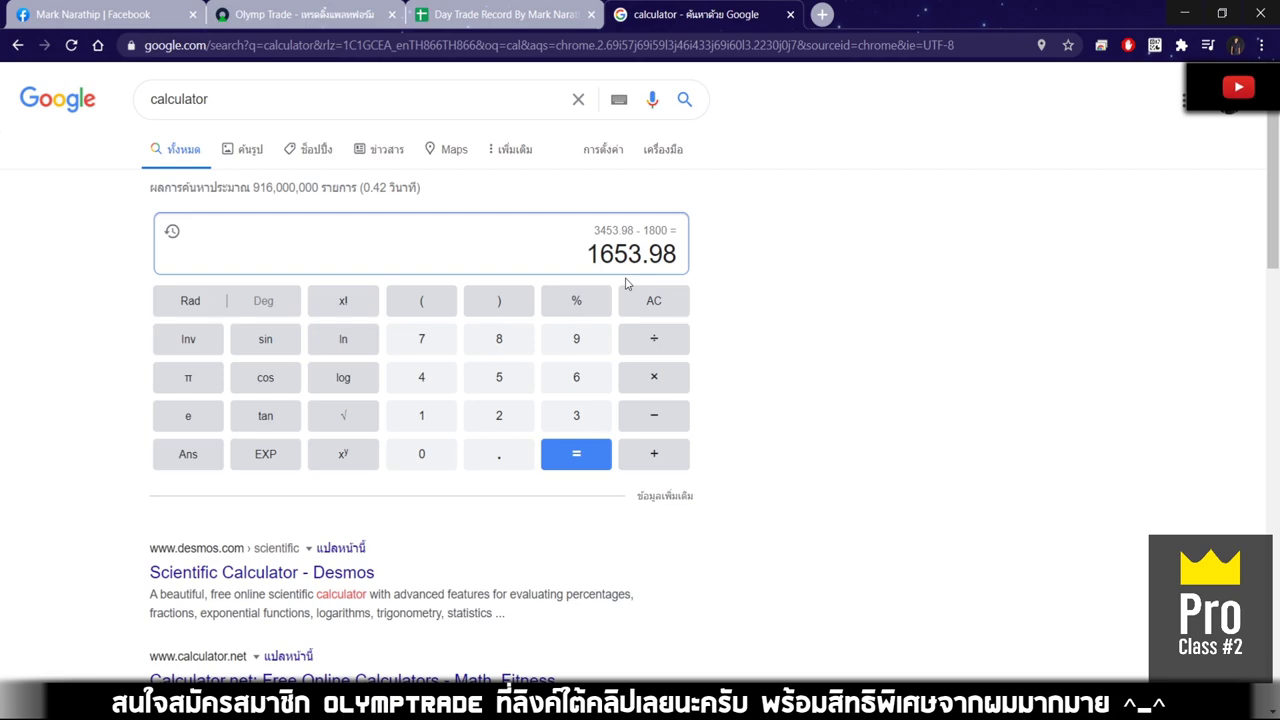
# Step: Review the balance chart and the three recorded trades in the Day Trade Record spreadsheet, then return to the calculator
pyautogui.click(882, 234)
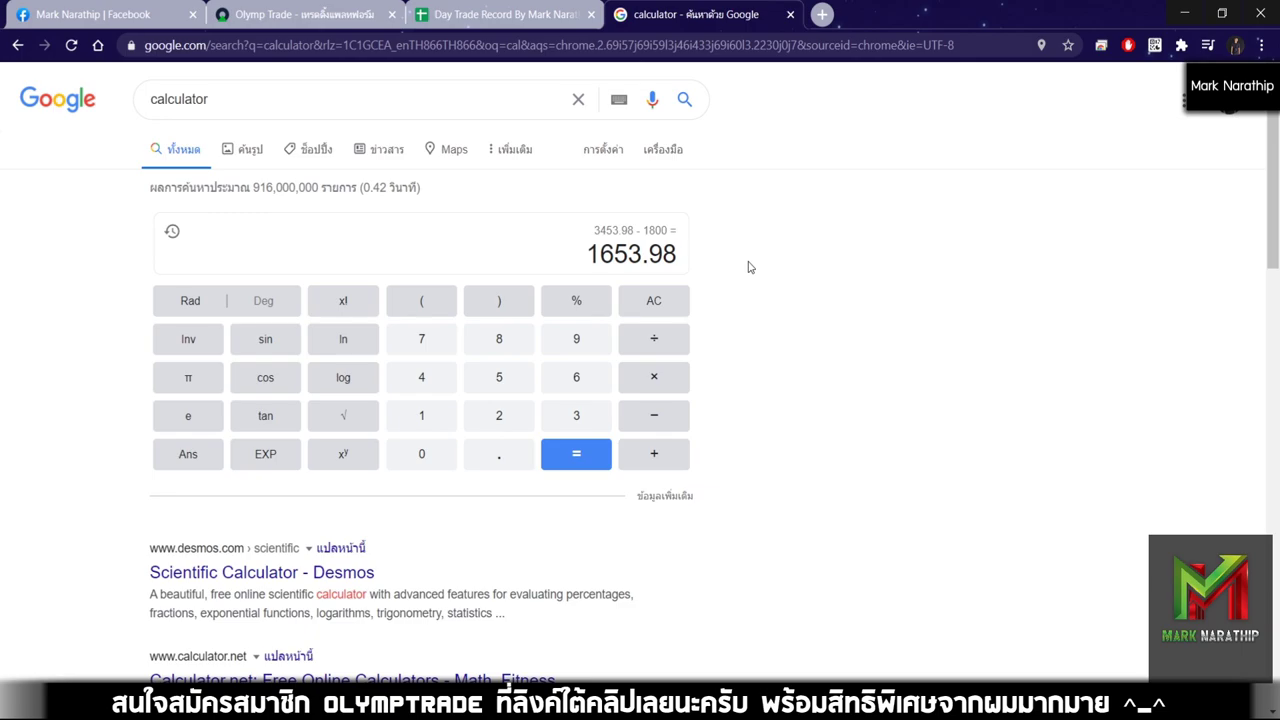
pyautogui.click(470, 14)
pyautogui.scroll(5, 398, 348)
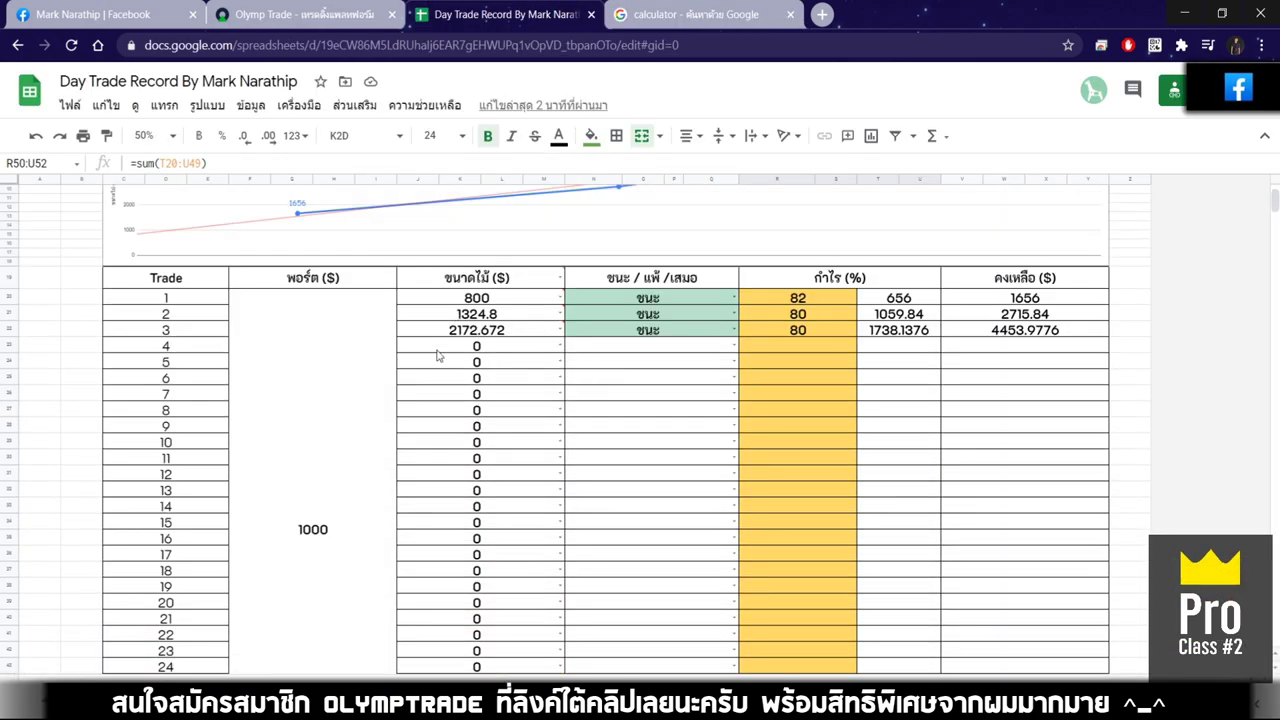
pyautogui.scroll(2, 668, 360)
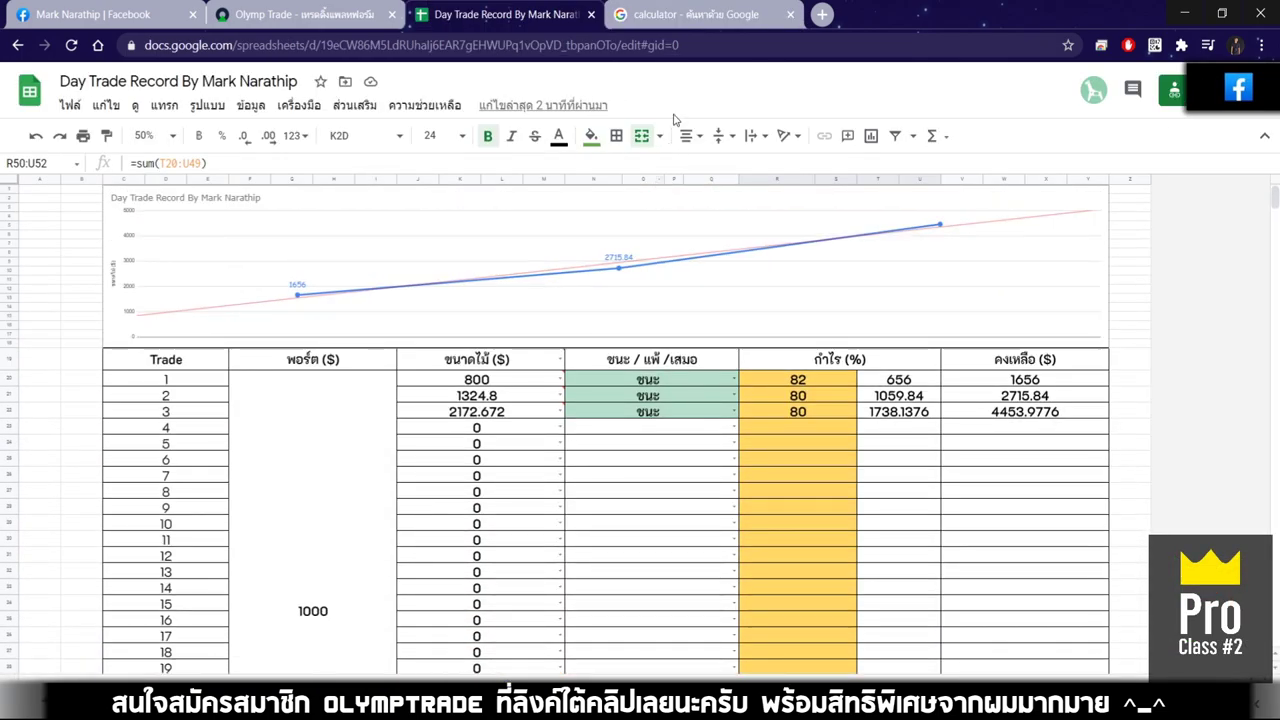
pyautogui.click(689, 18)
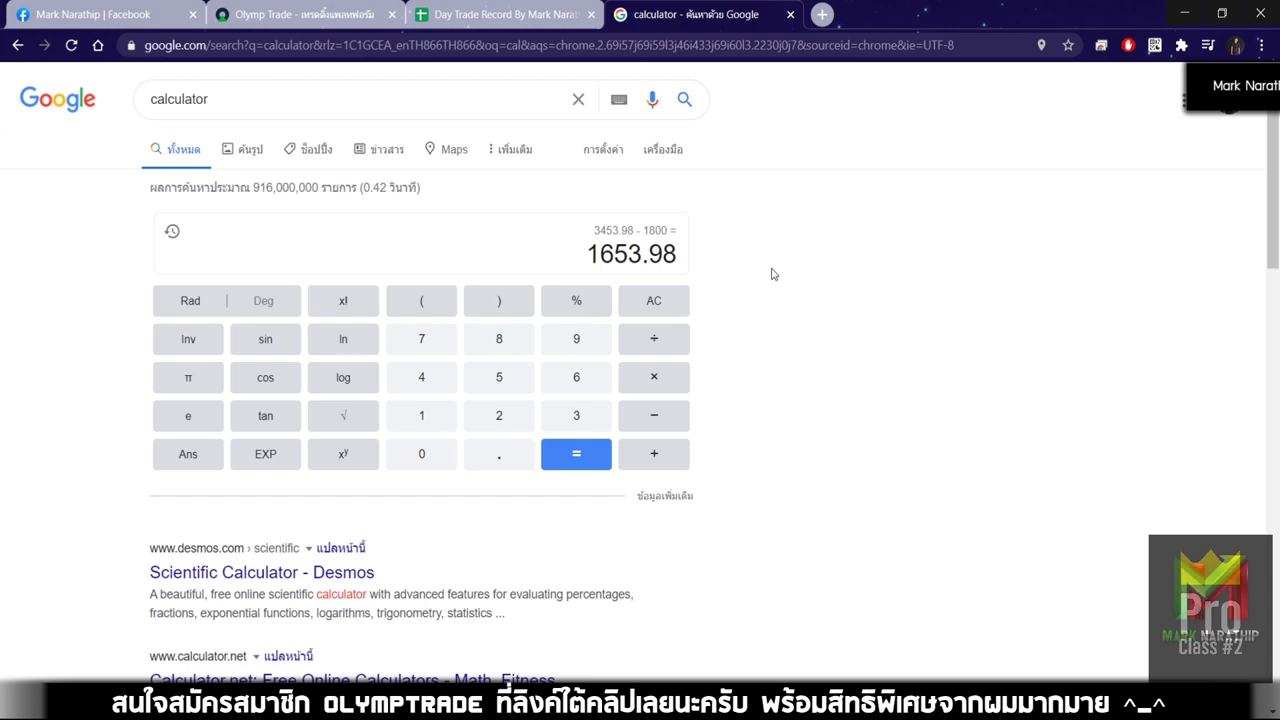
# Step: Compare the total profit in the spreadsheet's summary row with the calculator's subtraction result
pyautogui.click(539, 15)
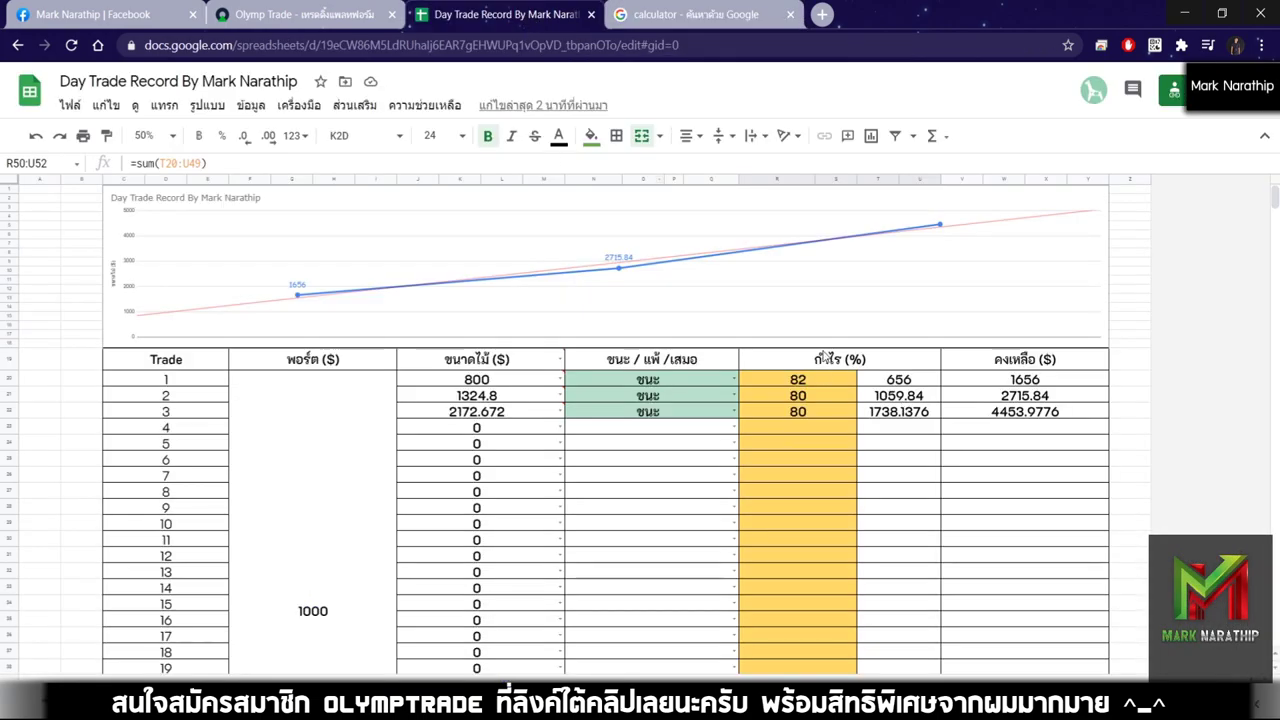
pyautogui.scroll(-5, 806, 334)
pyautogui.scroll(1, 811, 501)
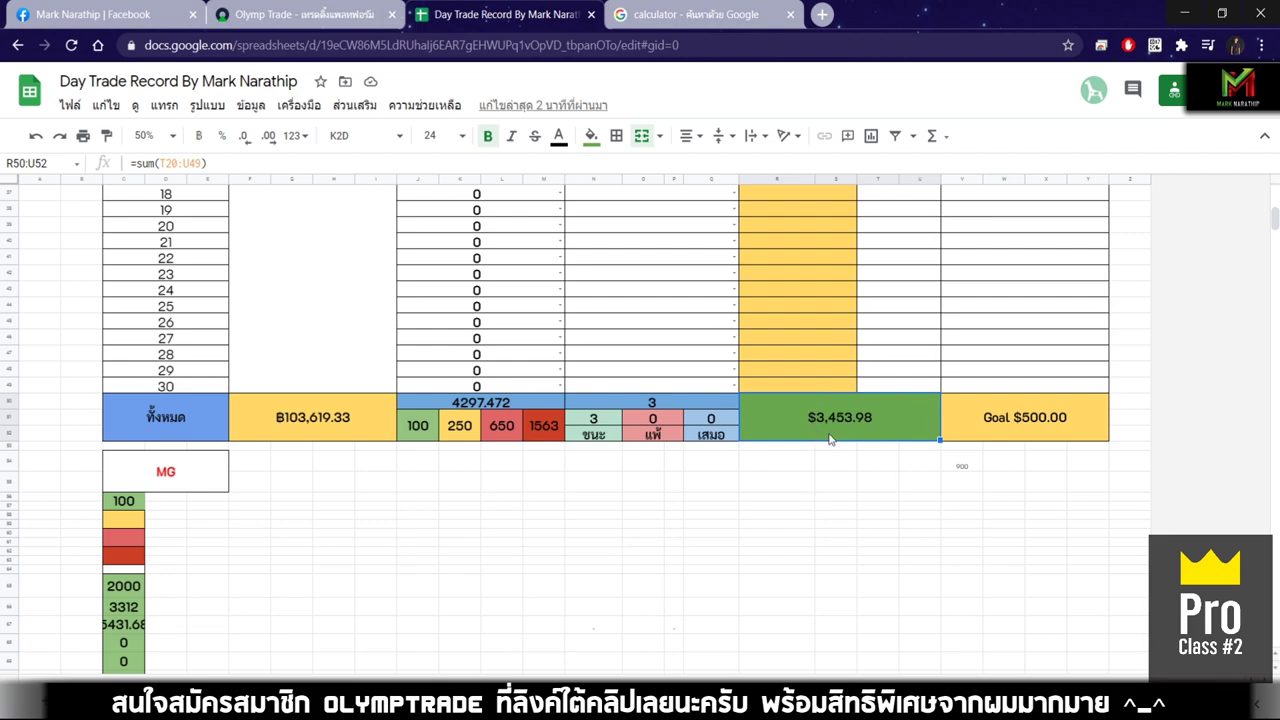
pyautogui.click(706, 15)
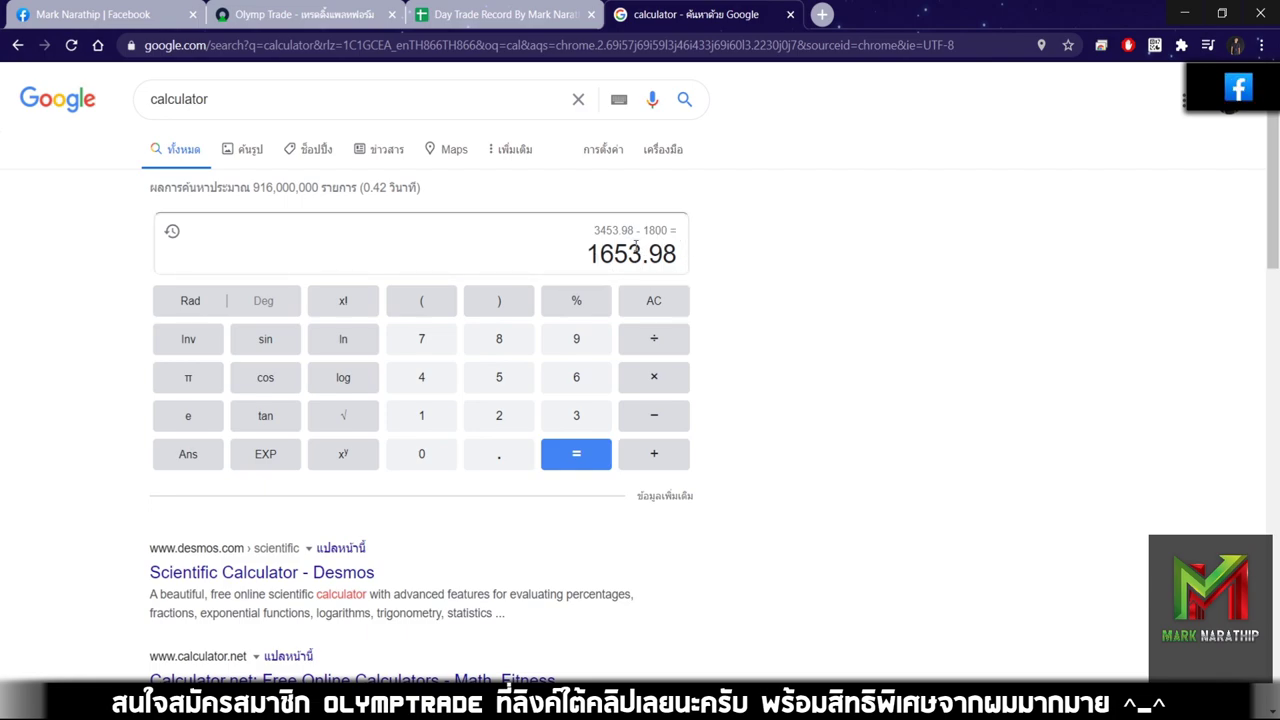
pyautogui.moveTo(601, 245); pyautogui.dragTo(587, 247)
pyautogui.click(798, 261)
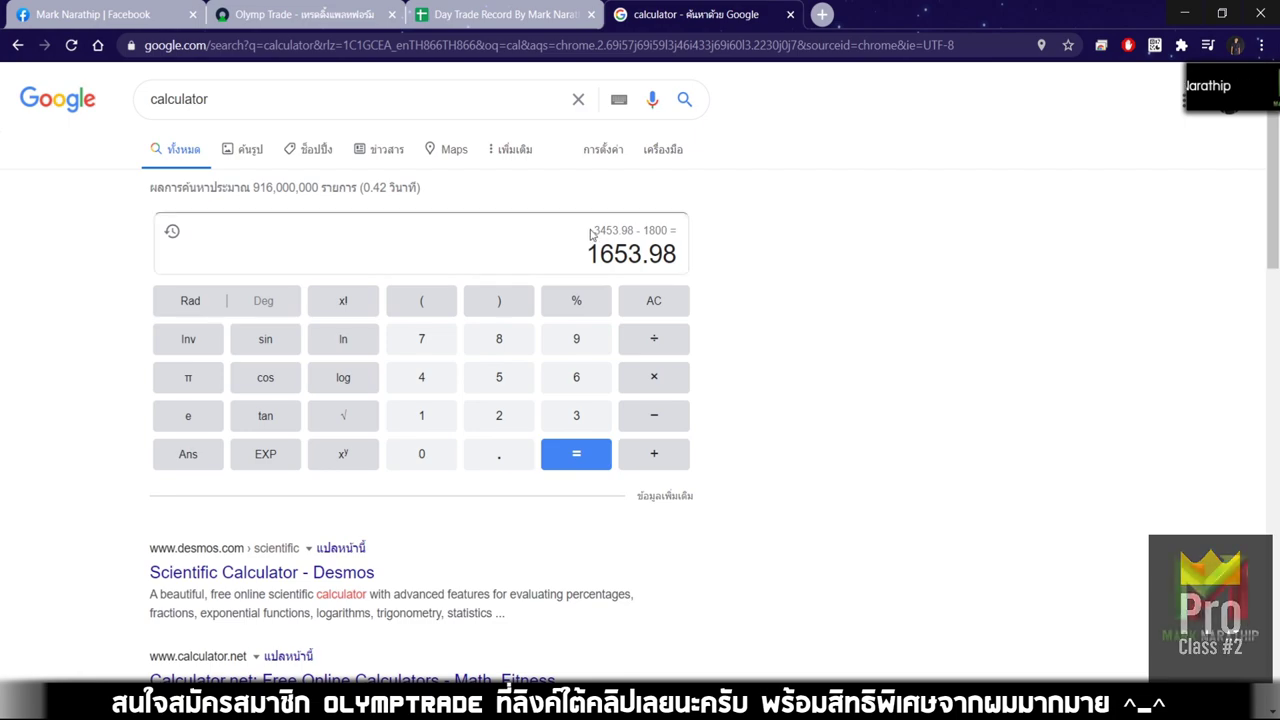
pyautogui.moveTo(591, 247); pyautogui.dragTo(763, 268)
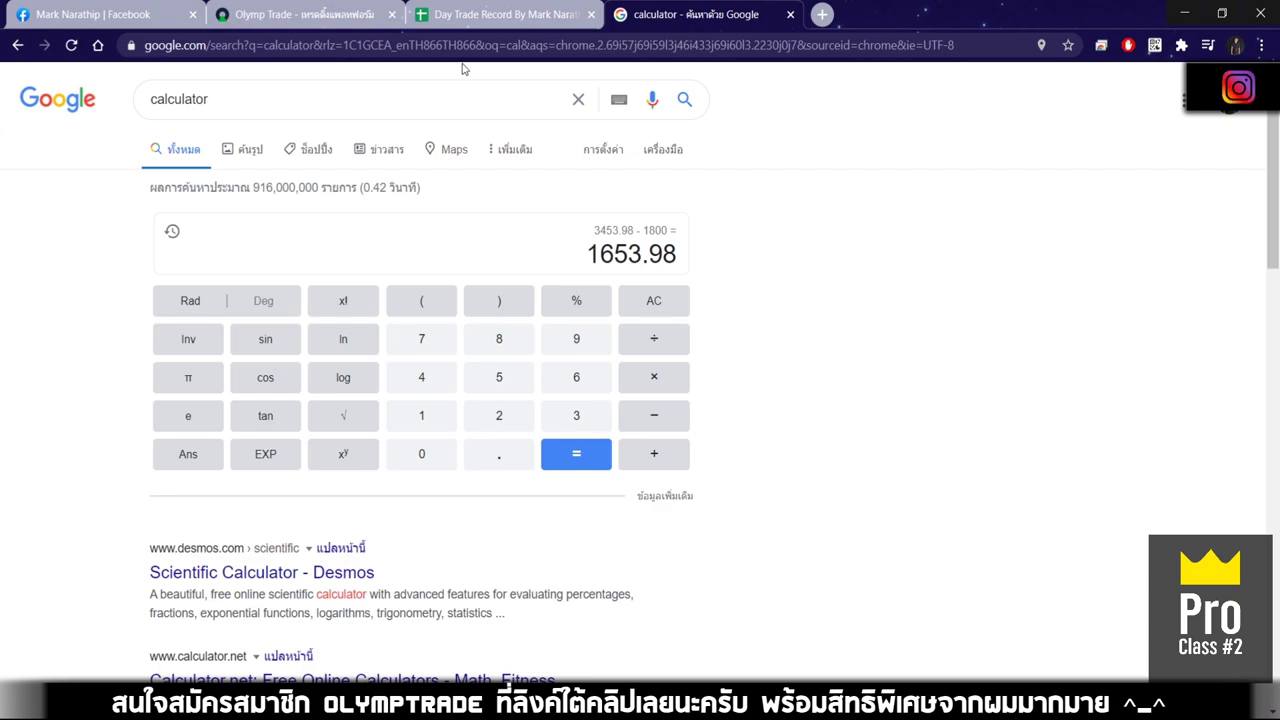
# Step: Return to the trade table at the start of the Day Trade Record spreadsheet and select the profit amount cell of trade 9
pyautogui.click(470, 14)
pyautogui.scroll(10, 912, 500)
pyautogui.click(866, 508)
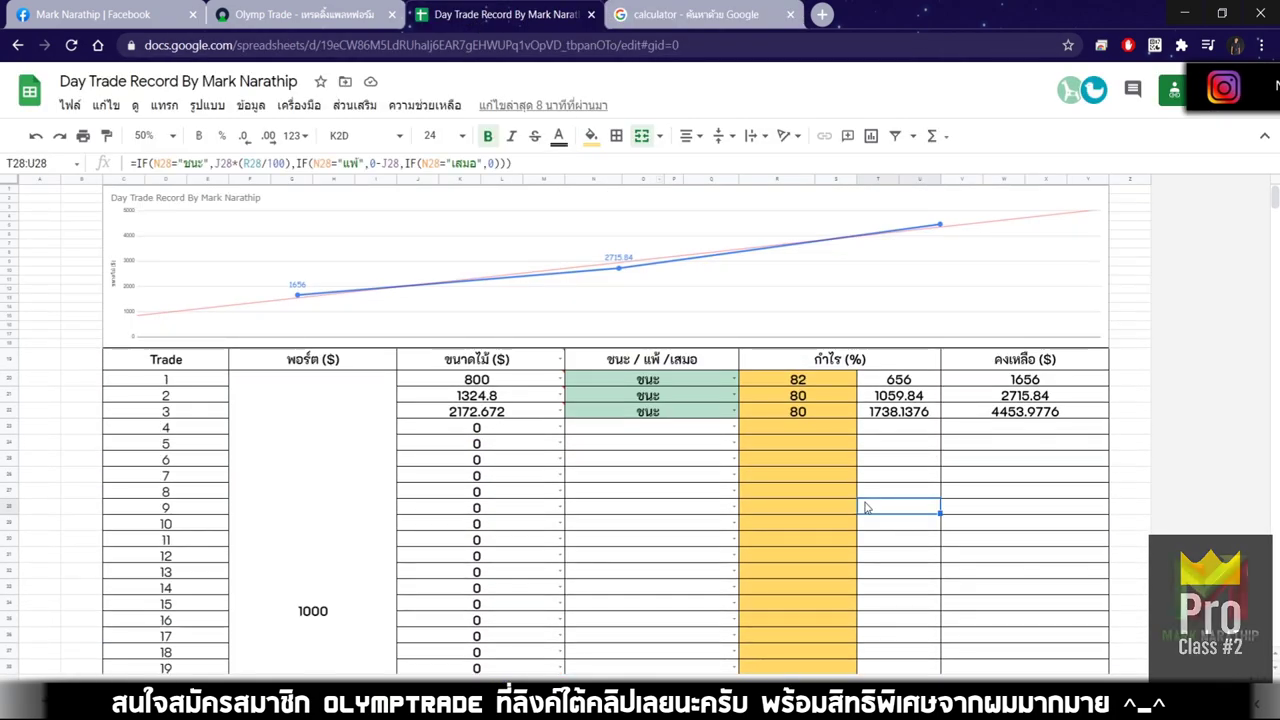